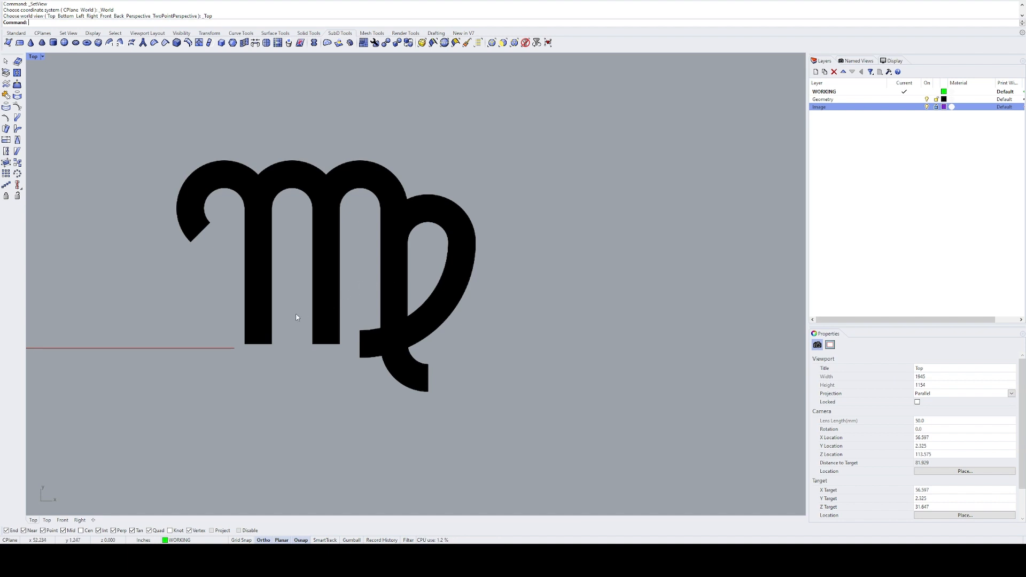
# Step: Draw a horizontal line along the bottom edge of the symbol's left stem, from corner to corner
pyautogui.write('L')
pyautogui.press('Return')
pyautogui.scroll(5, 262, 337)
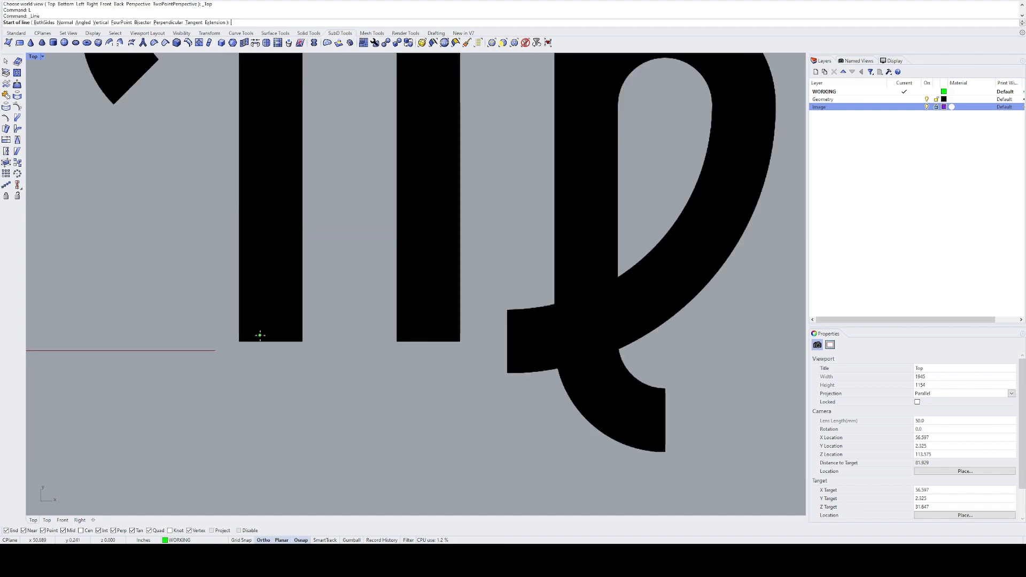
pyautogui.moveTo(260, 335); pyautogui.dragTo(269, 381, button='right')
pyautogui.click(248, 387)
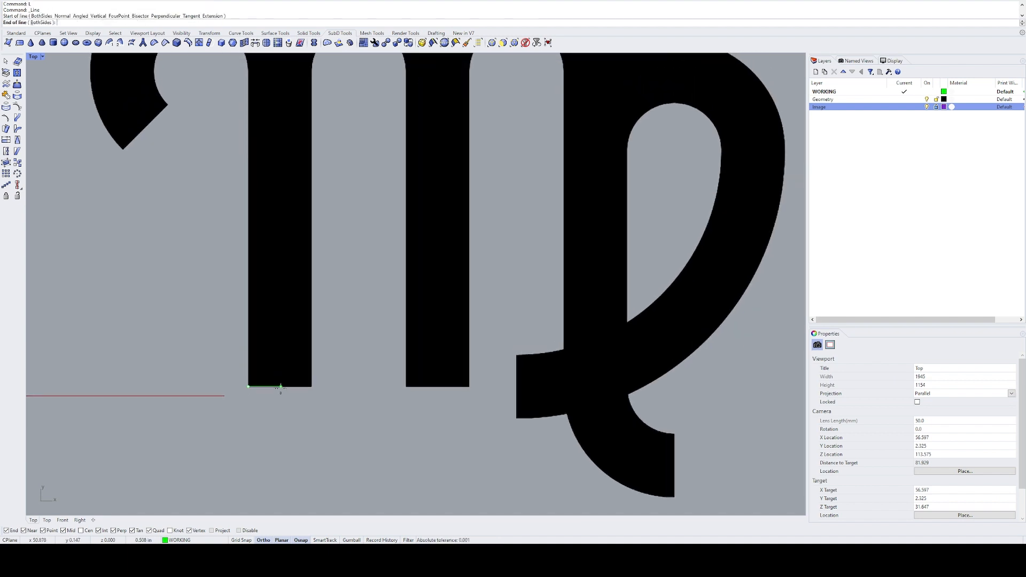
pyautogui.click(321, 389)
pyautogui.moveTo(323, 390); pyautogui.dragTo(280, 349)
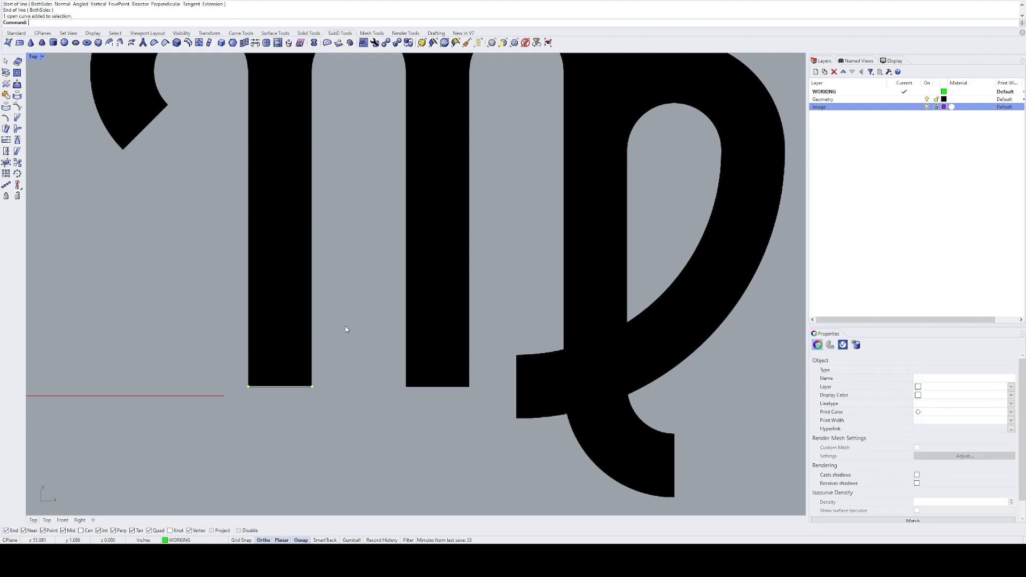
# Step: Draw a vertical line about 5.6 in long up the left stem's right edge, starting at the bottom line's right end
pyautogui.moveTo(350, 324); pyautogui.dragTo(365, 383, button='right')
pyautogui.write('L')
pyautogui.press('Return')
pyautogui.click(328, 445)
pyautogui.click(327, 87)
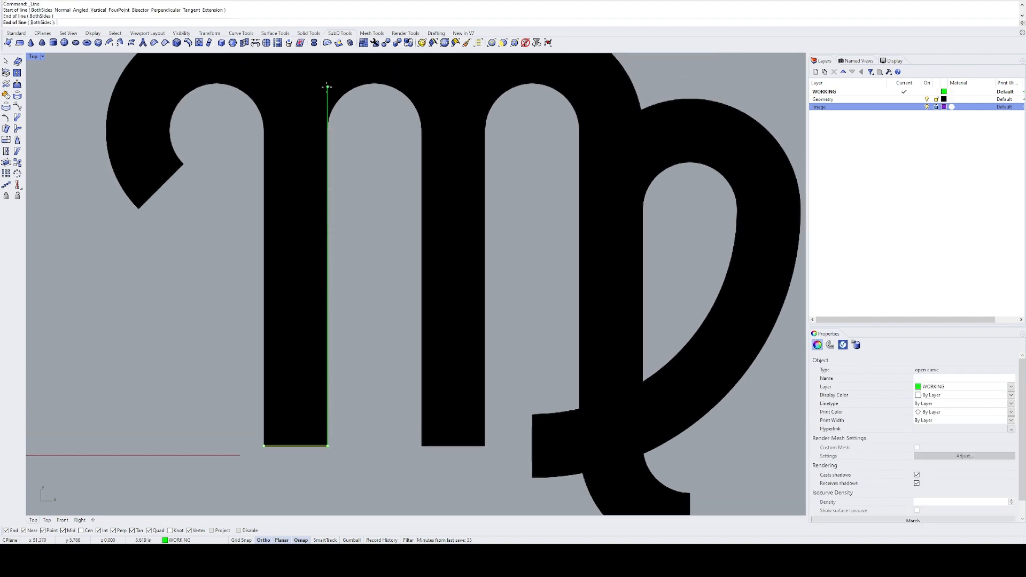
# Step: Copy the vertical line from the bottom line's right end to its left end to mark the stem's left edge
pyautogui.write('C')
pyautogui.press('Return')
pyautogui.click(327, 446)
pyautogui.click(264, 446)
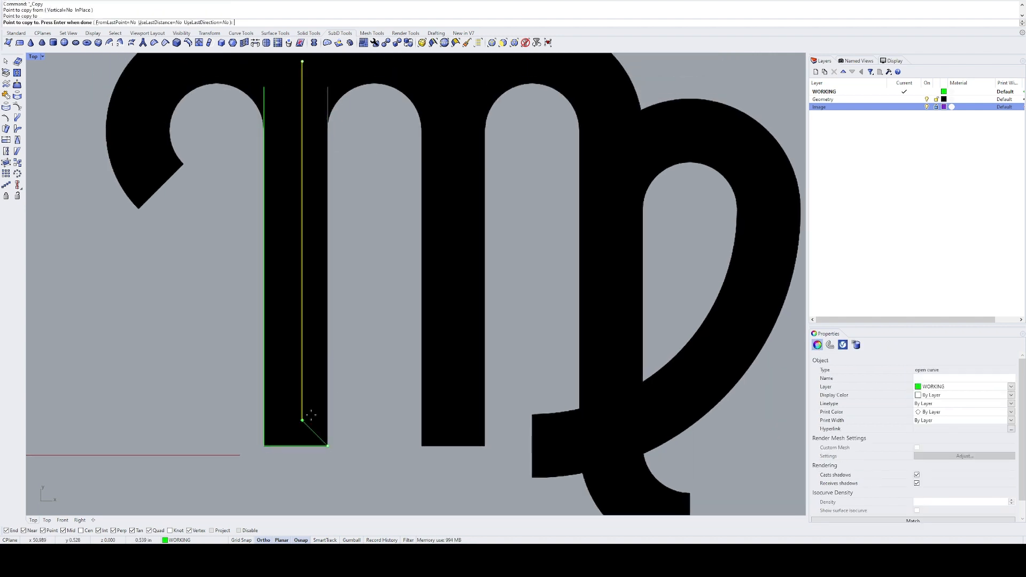
pyautogui.press('Return')
pyautogui.moveTo(374, 371); pyautogui.dragTo(189, 501)
pyautogui.write('C')
pyautogui.press('Return')
pyautogui.click(288, 485)
pyautogui.press('Escape')
pyautogui.press('Escape')
# Step: Copy the left stem's three outline lines 2.5 in to the right onto the middle stem
pyautogui.moveTo(345, 485); pyautogui.dragTo(224, 389)
pyautogui.write('C')
pyautogui.press('Return')
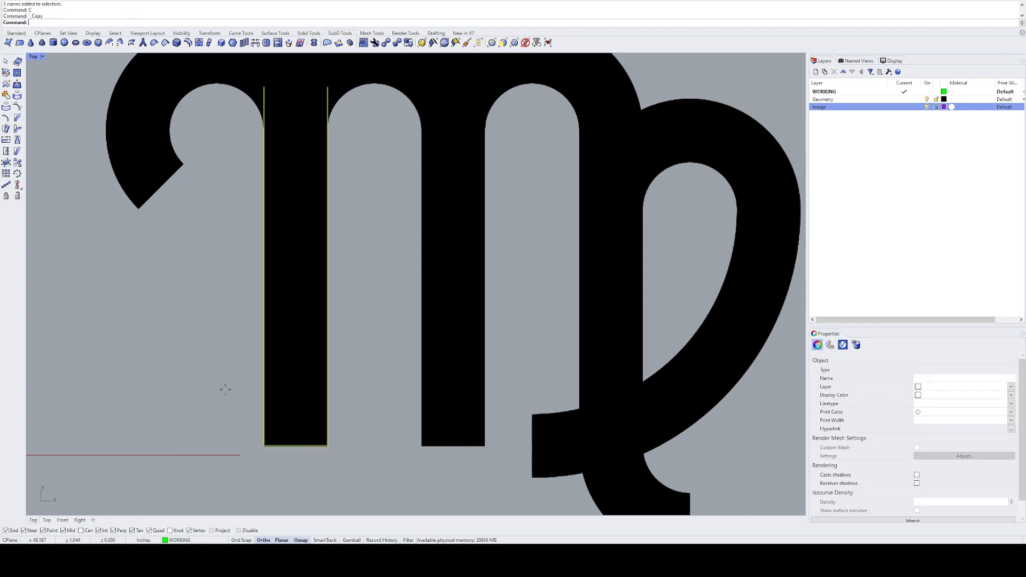
pyautogui.click(334, 471)
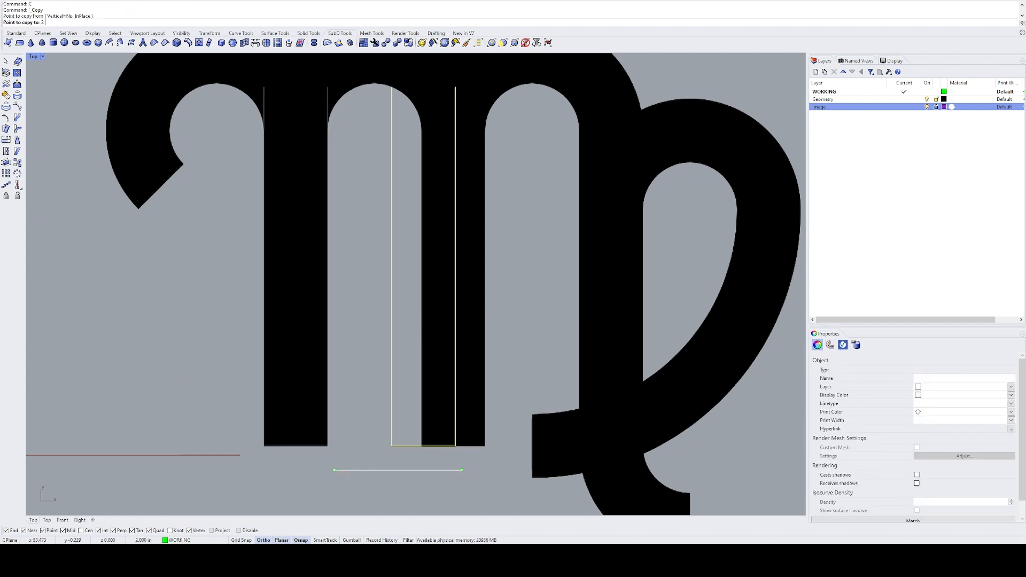
pyautogui.write('2.5')
pyautogui.click(396, 469)
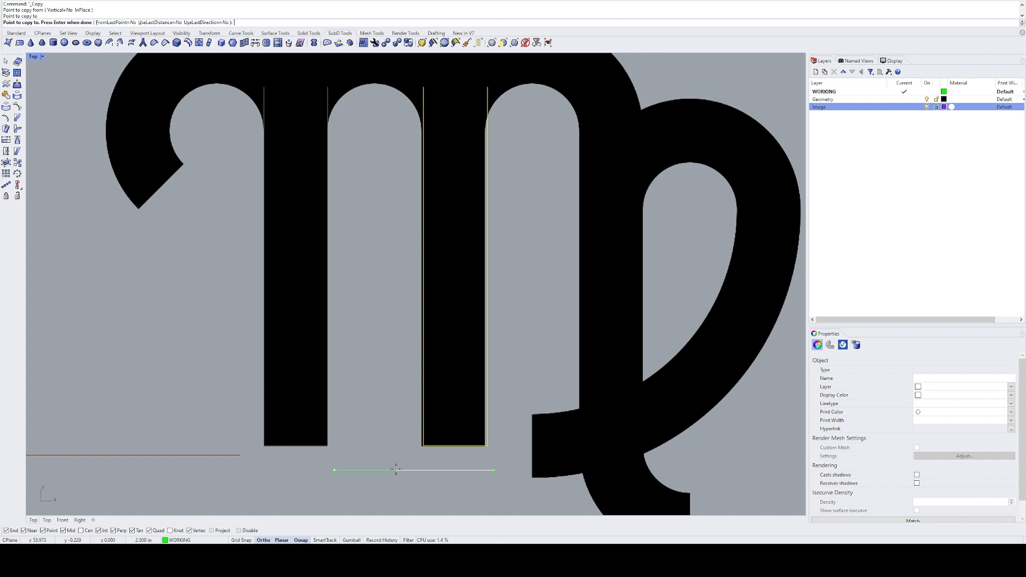
# Step: Place another copy of the stem outline over the right stem, reusing the last distance and direction
pyautogui.write('u')
pyautogui.press('Return')
pyautogui.write('s')
pyautogui.press('Return')
pyautogui.click(547, 459)
pyautogui.press('Escape')
# Step: Delete the horizontal bottom line of the outline copied onto the right stem
pyautogui.click(627, 445)
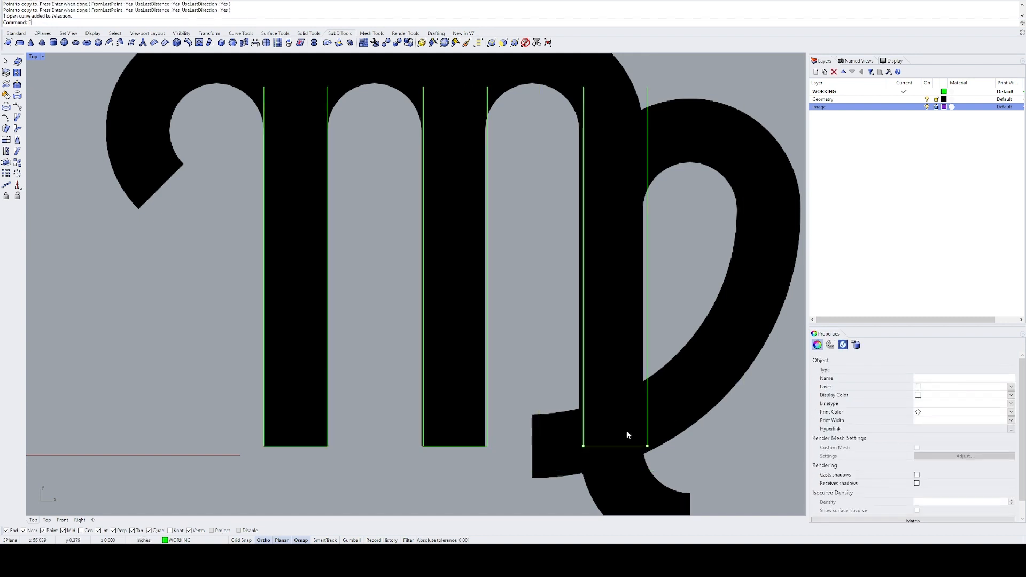
pyautogui.write('E')
pyautogui.press('Return')
# Step: Draw an arc tangent to the facing edges of the left and middle stems, following the inner curve of the arch between them
pyautogui.scroll(-8, 675, 392)
pyautogui.moveTo(653, 330); pyautogui.dragTo(540, 327, button='right')
pyautogui.scroll(4, 533, 324)
pyautogui.scroll(2, 533, 328)
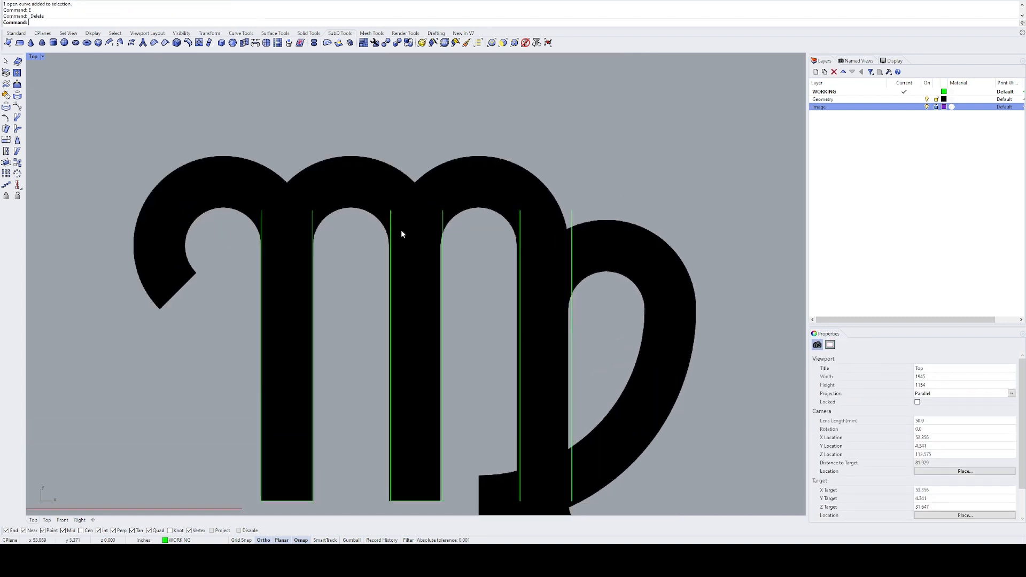
pyautogui.moveTo(367, 245); pyautogui.dragTo(368, 263, button='right')
pyautogui.write('Arc')
pyautogui.press('Return')
pyautogui.write('t')
pyautogui.press('Return')
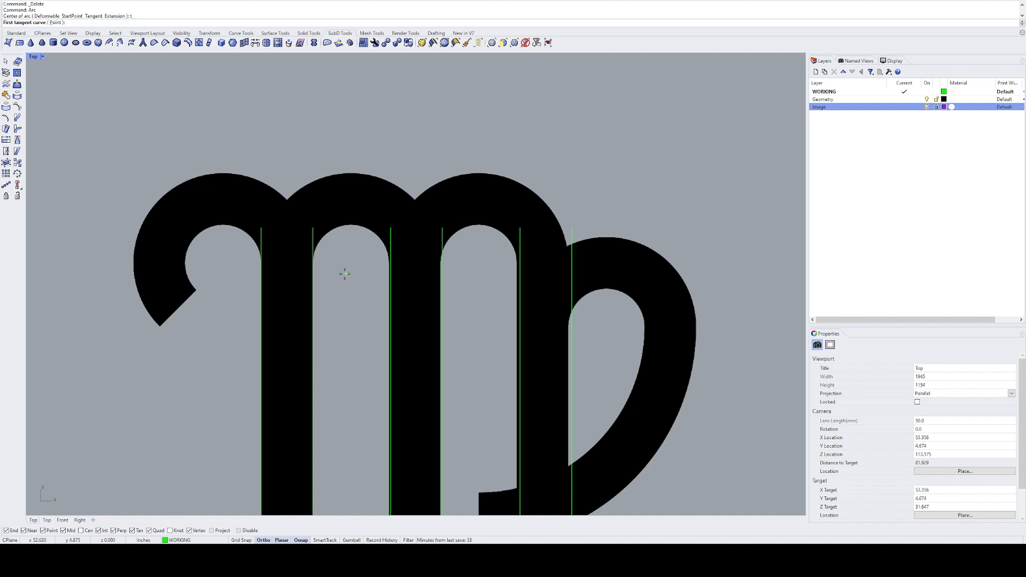
pyautogui.click(314, 283)
pyautogui.click(390, 280)
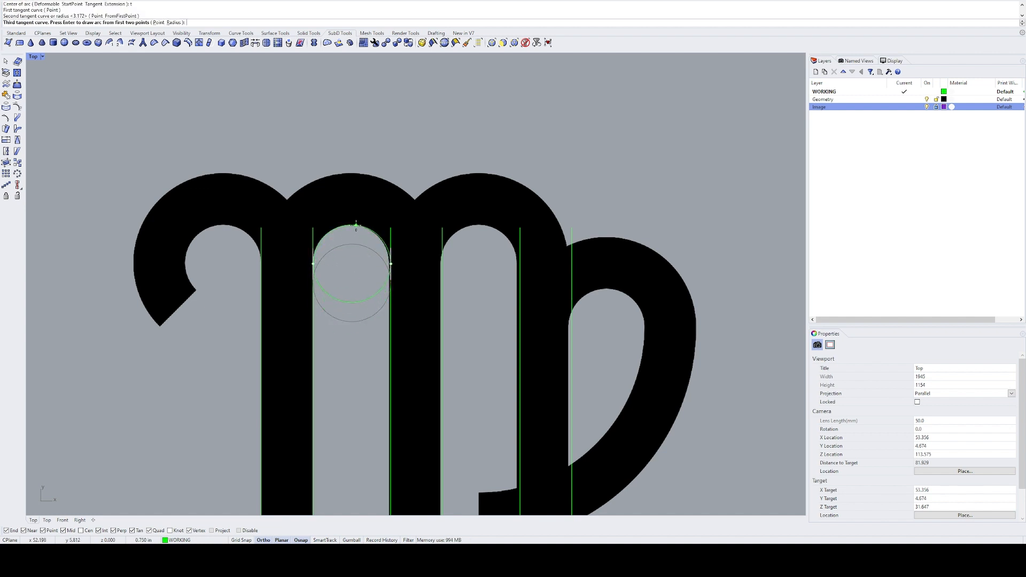
pyautogui.click(355, 225)
pyautogui.click(353, 220)
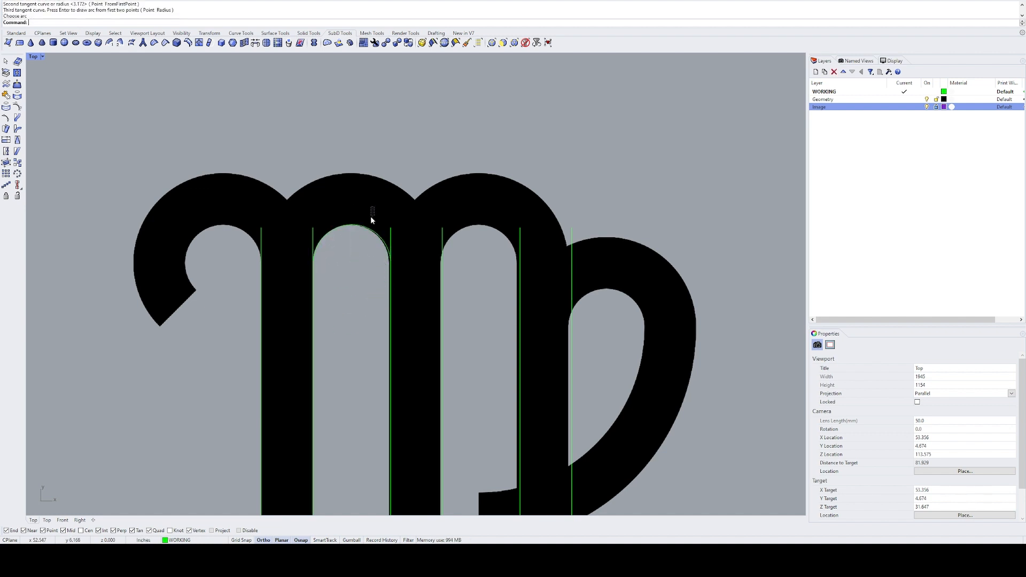
# Step: Measure the radius of the arc between the left and middle stems
pyautogui.moveTo(370, 216); pyautogui.dragTo(348, 248)
pyautogui.write('Radius')
pyautogui.press('Return')
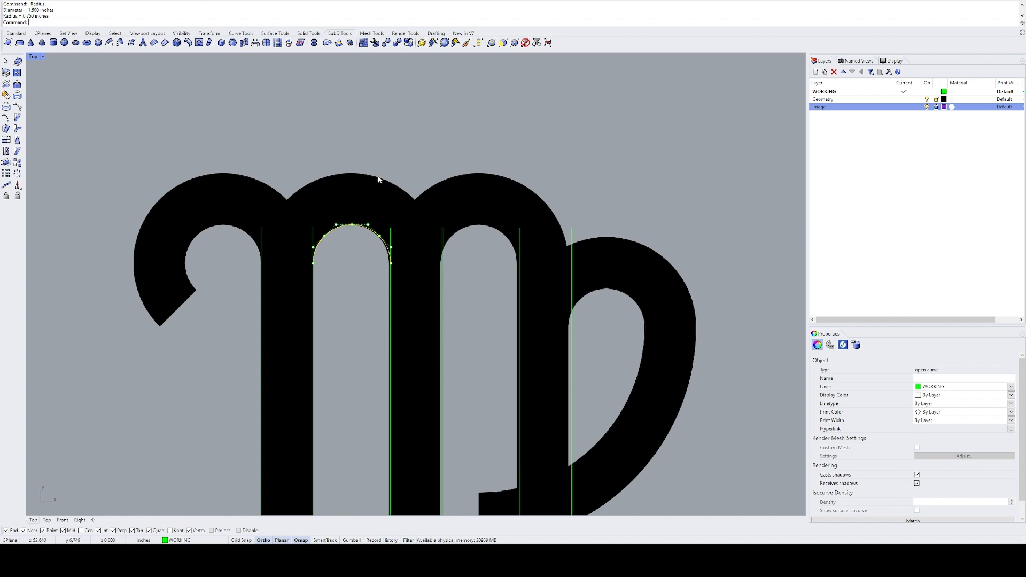
# Step: Copy the arch arc onto the arch between the middle and right stems and onto the hook beside the left stem
pyautogui.moveTo(379, 179); pyautogui.dragTo(273, 189, button='right')
pyautogui.write('c')
pyautogui.press('Return')
pyautogui.click(284, 262)
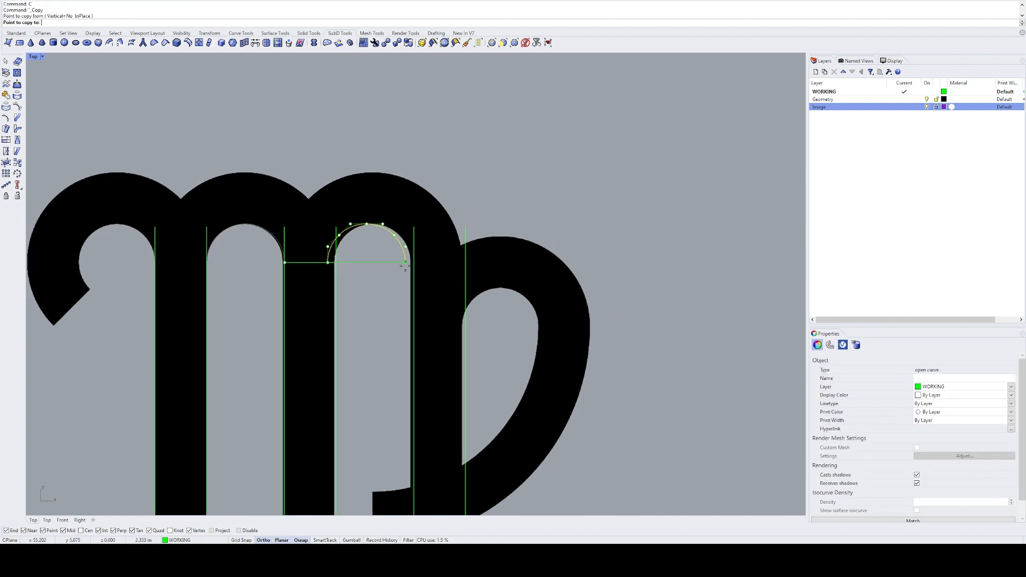
pyautogui.click(414, 263)
pyautogui.moveTo(181, 261); pyautogui.dragTo(347, 247, button='right')
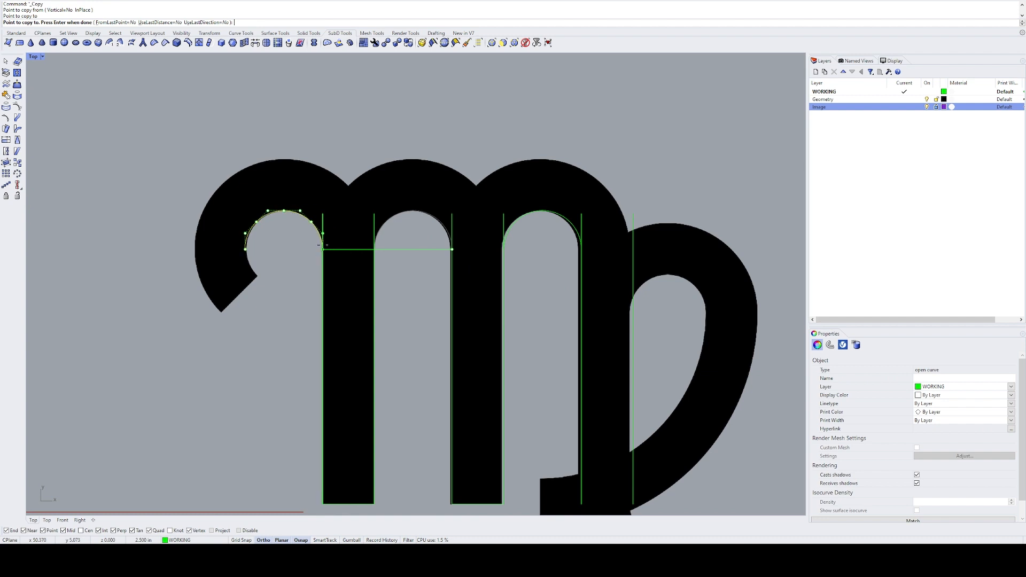
pyautogui.press('Return')
pyautogui.press('Escape')
# Step: Extend the hook's inner arc downward past the hook's inner tip
pyautogui.write('ex')
pyautogui.press('Return')
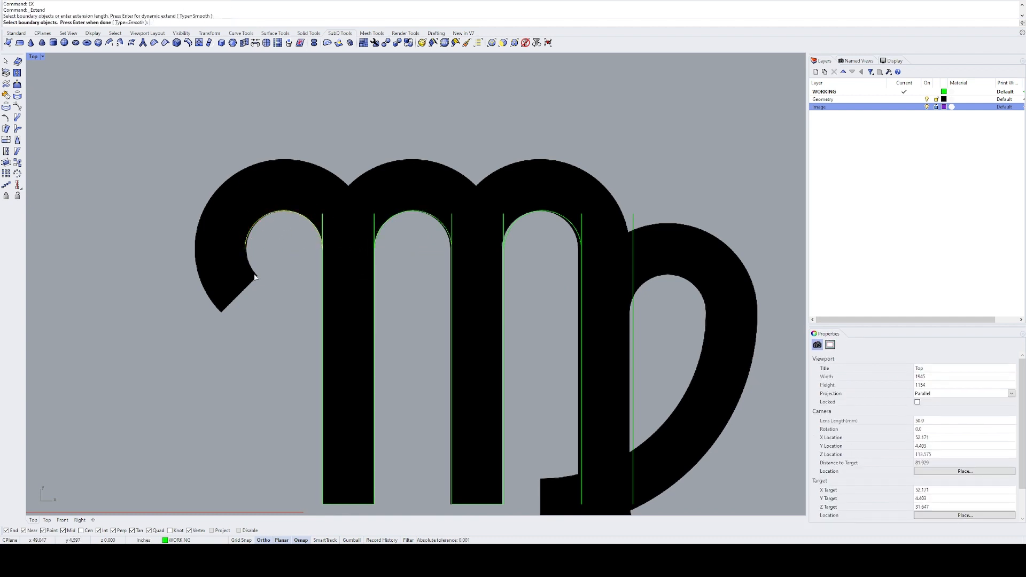
pyautogui.press('Return')
pyautogui.click(246, 259)
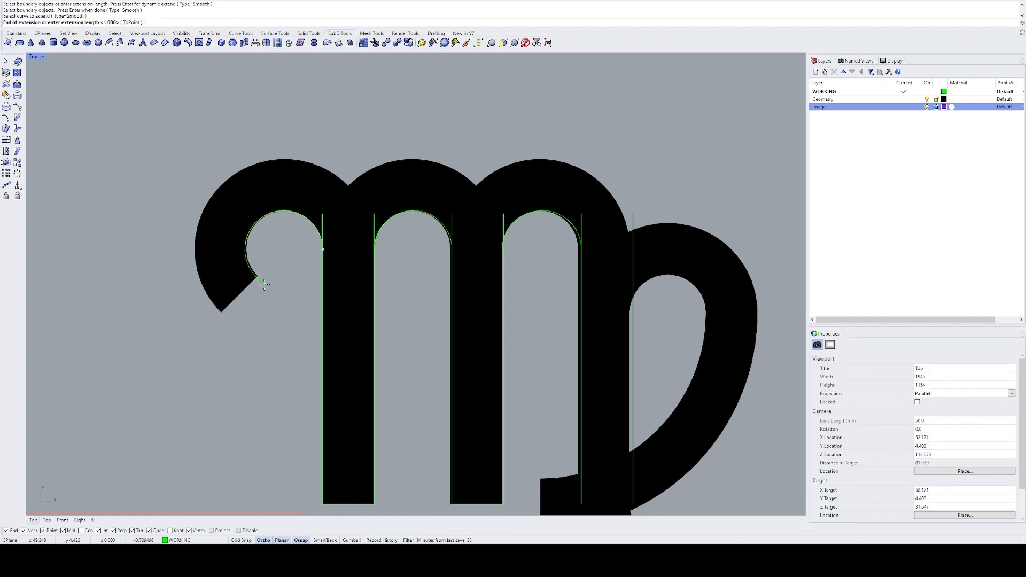
pyautogui.click(272, 288)
pyautogui.press('Return')
# Step: Copy the left stem's left edge line to the inner tip of the hook
pyautogui.click(322, 290)
pyautogui.write('c')
pyautogui.press('Return')
pyautogui.click(322, 277)
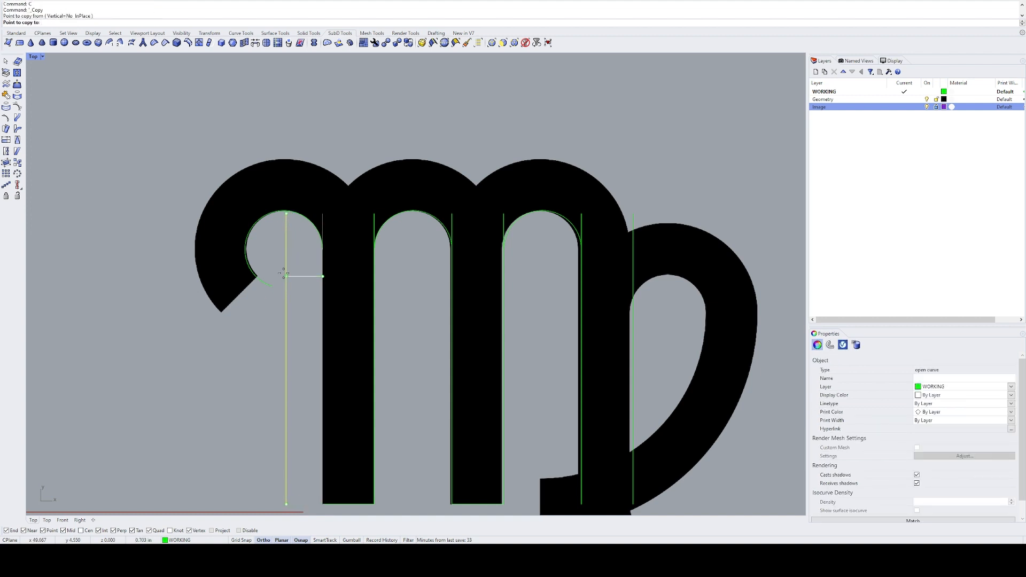
pyautogui.scroll(8, 257, 272)
pyautogui.click(256, 270)
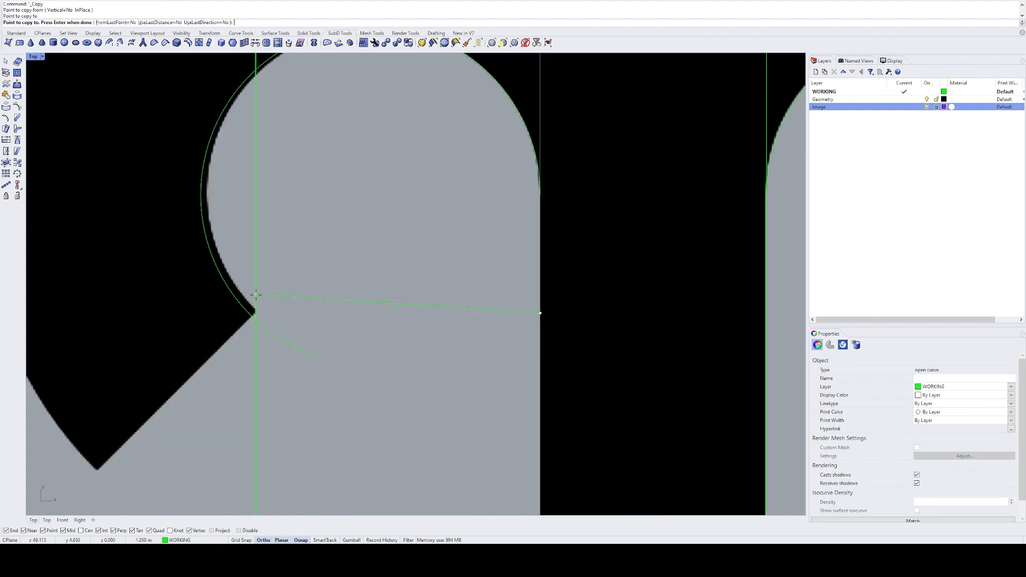
pyautogui.press('Return')
# Step: Measure the horizontal distance from the line at the hook's inner tip to the left stem's left edge
pyautogui.write('d')
pyautogui.press('Return')
pyautogui.click(255, 266)
pyautogui.click(540, 266)
pyautogui.scroll(-10, 493, 264)
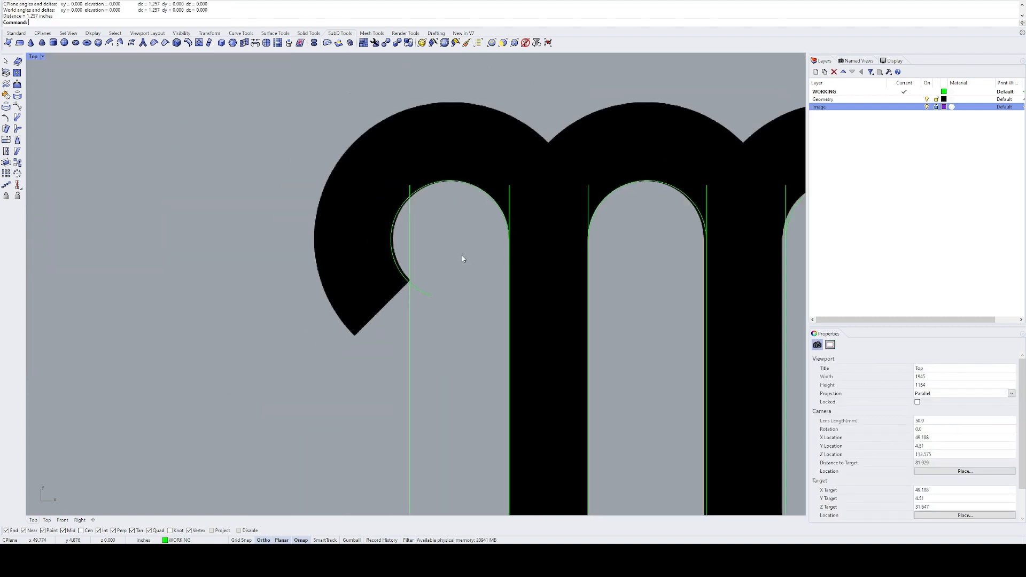
# Step: Delete the vertical line copied to the hook's inner tip
pyautogui.scroll(6, 451, 239)
pyautogui.moveTo(435, 236); pyautogui.dragTo(352, 263)
pyautogui.press('Delete')
# Step: Copy the left stem's left edge line 1.25 in to the left, toward the hook's inner tip
pyautogui.moveTo(455, 282); pyautogui.dragTo(403, 258, button='right')
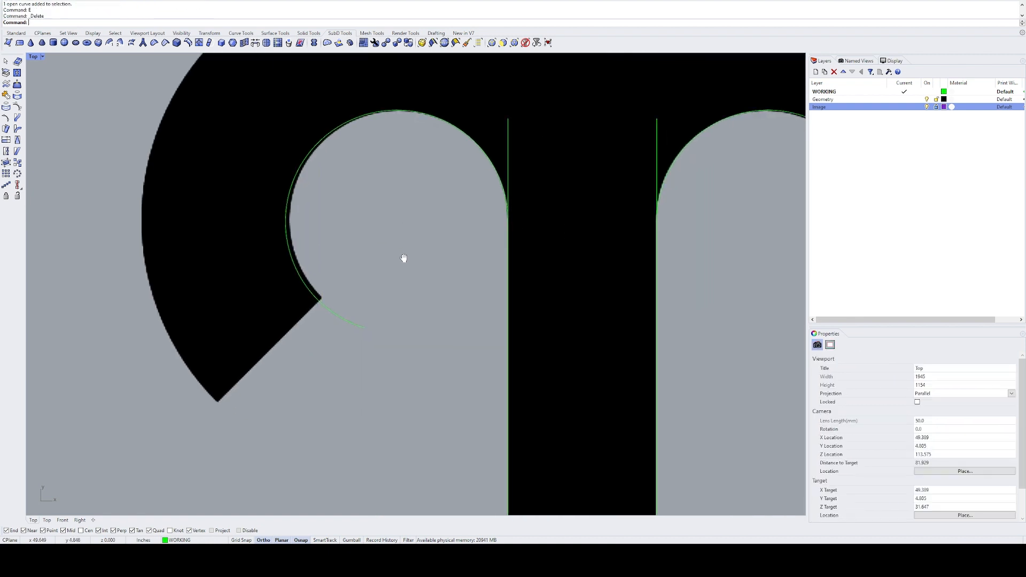
pyautogui.click(503, 274)
pyautogui.write('c')
pyautogui.press('Return')
pyautogui.click(478, 272)
pyautogui.write('1.25')
pyautogui.press('Return')
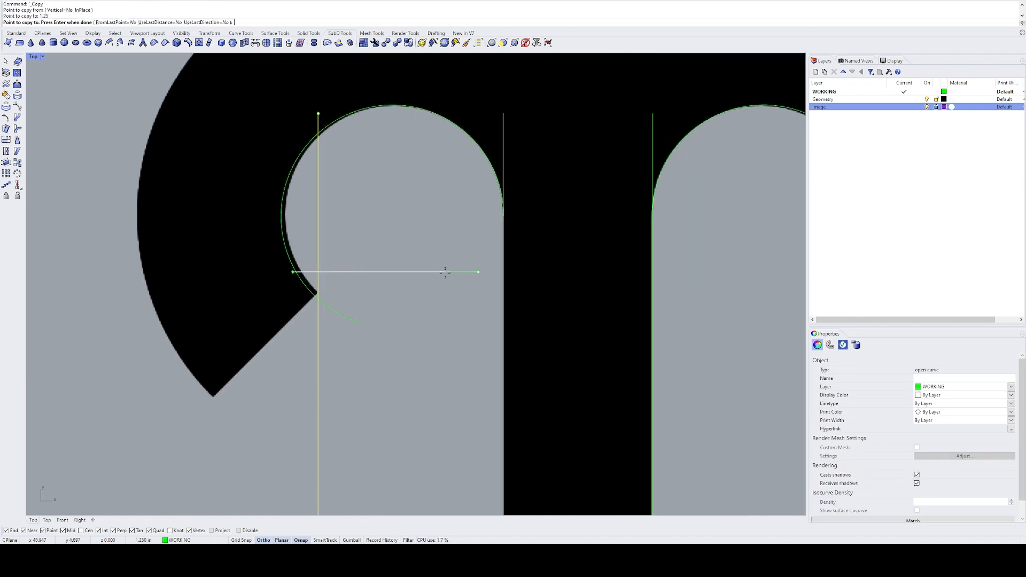
pyautogui.click(431, 281)
pyautogui.press('Return')
# Step: Try to rotate the copied vertical line by 45 degrees about its intersection with the hook's inner arc
pyautogui.moveTo(349, 258); pyautogui.dragTo(375, 270, button='right')
pyautogui.click(345, 295)
pyautogui.write('r')
pyautogui.press('Return')
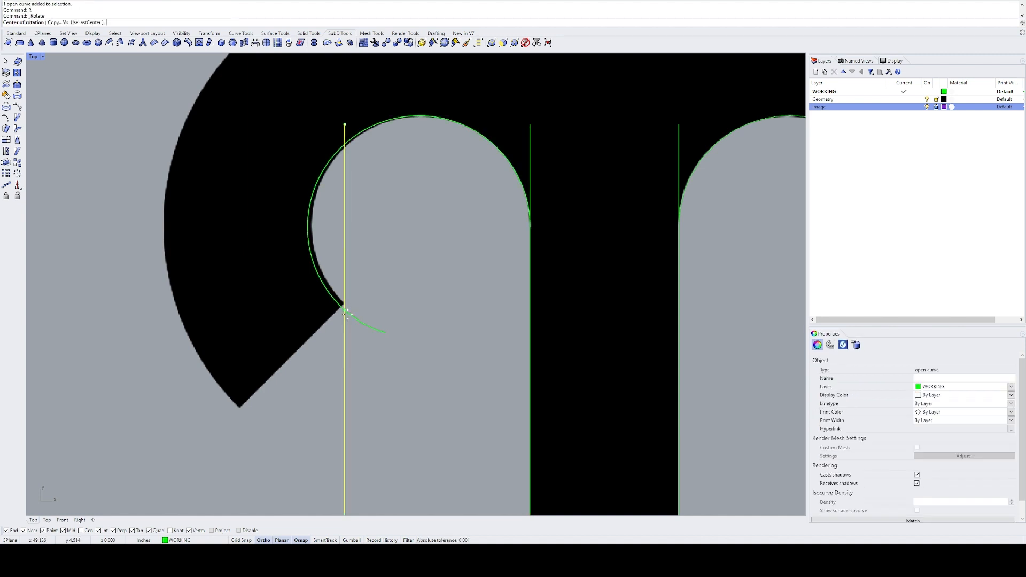
pyautogui.click(346, 312)
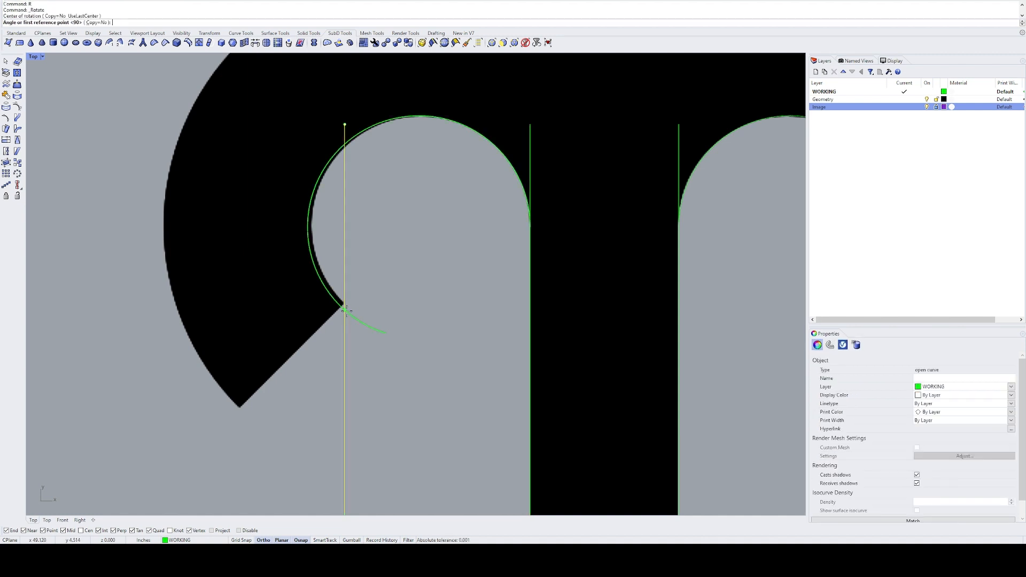
pyautogui.write('45')
pyautogui.press('Return')
pyautogui.hotkey('ctrl', 'z')
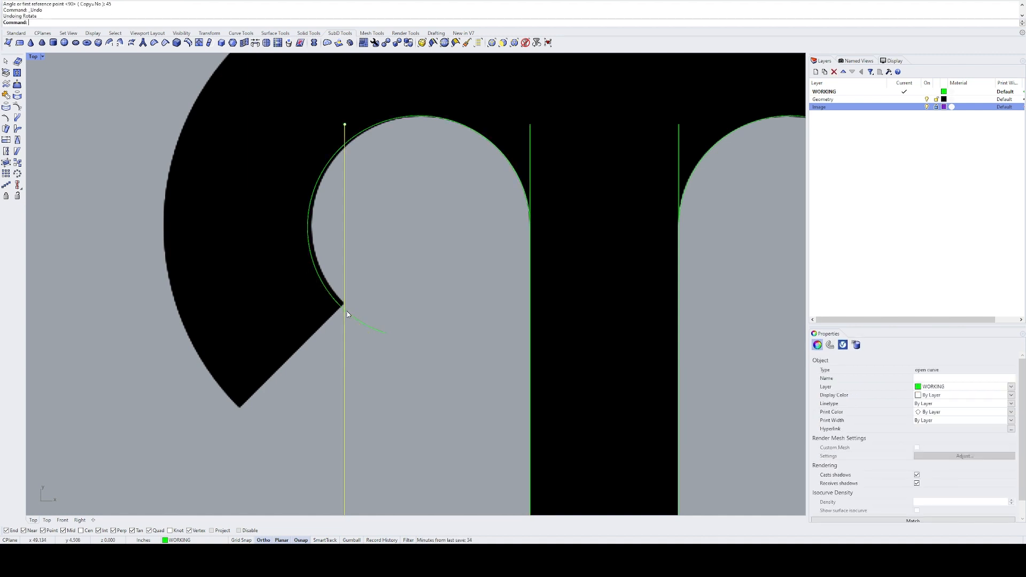
# Step: Rotate the copied vertical line by -45 degrees about the last rotation center at the hook's inner tip
pyautogui.write('r')
pyautogui.press('Return')
pyautogui.write('u')
pyautogui.press('Return')
pyautogui.write('-')
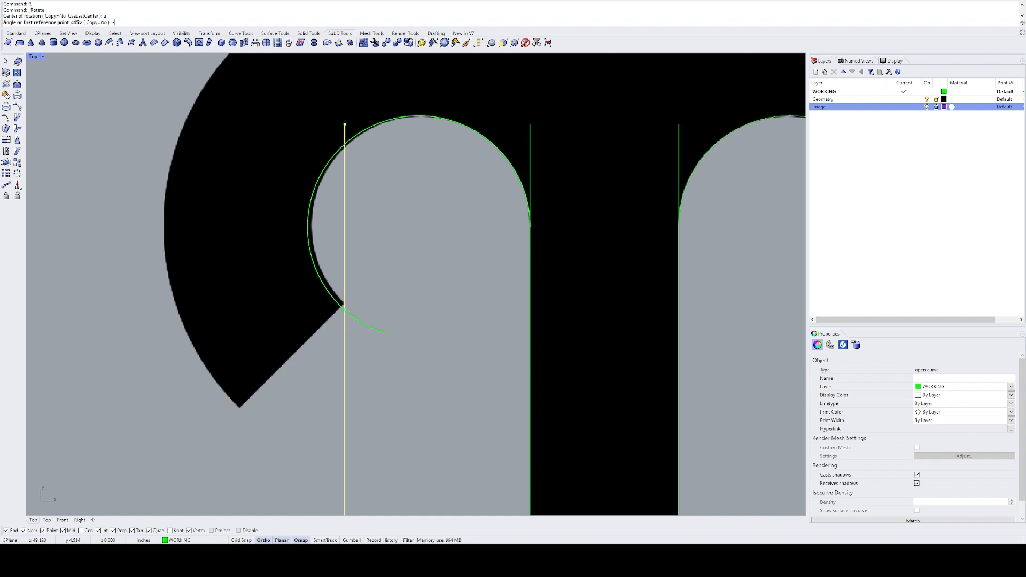
pyautogui.write('45')
pyautogui.press('Return')
pyautogui.moveTo(365, 316)
pyautogui.mouseDown(button='right')
pyautogui.moveTo(386, 322)
pyautogui.moveTo(368, 301)
pyautogui.mouseUp(button='right')
pyautogui.write('m')
pyautogui.press('Return')
pyautogui.press('Escape')
# Step: Split the diagonal line at the hook's inner arc and delete the portion inside the hook
pyautogui.write('s')
pyautogui.press('Return')
pyautogui.moveTo(394, 316); pyautogui.dragTo(374, 327)
pyautogui.press('Return')
pyautogui.keyDown('ctrl'); pyautogui.moveTo(340, 340); pyautogui.dragTo(291, 325); pyautogui.keyUp('ctrl')
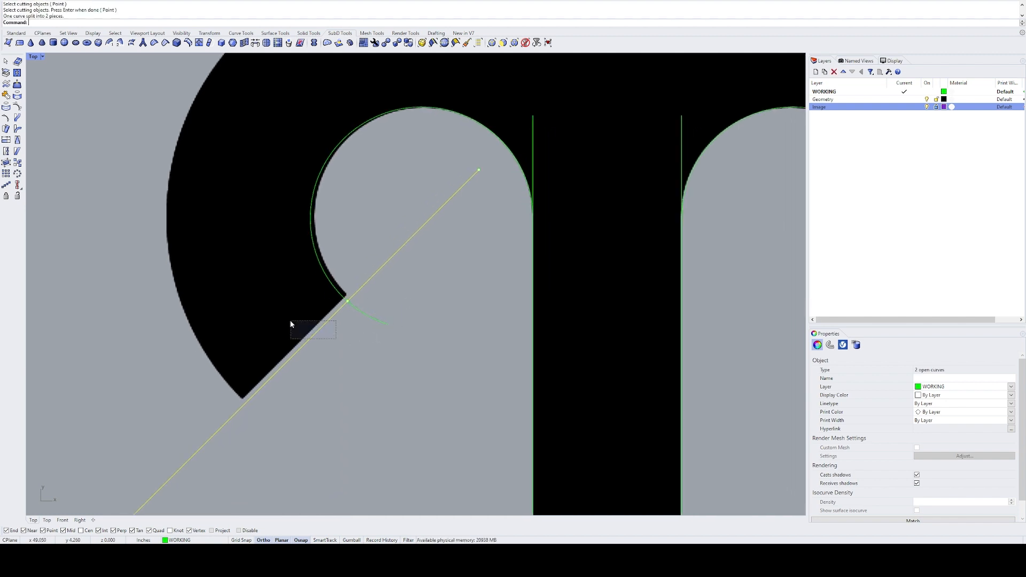
pyautogui.press('e')
pyautogui.press('Return')
# Step: Split the hook's inner arc at the diagonal line and delete the tail beyond it
pyautogui.press('s')
pyautogui.press('Return')
pyautogui.moveTo(396, 300); pyautogui.dragTo(307, 322)
pyautogui.press('Return')
pyautogui.keyDown('ctrl'); pyautogui.moveTo(346, 268); pyautogui.dragTo(306, 295); pyautogui.keyUp('ctrl')
pyautogui.press('e')
pyautogui.press('Return')
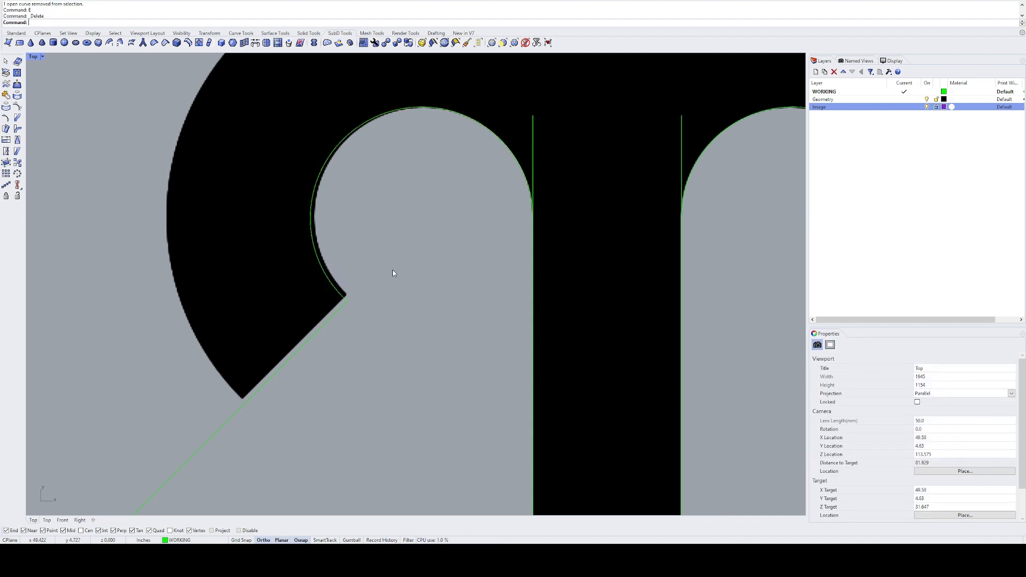
# Step: Scale the diagonal line from the hook's inner tip so its full length becomes 1 in
pyautogui.moveTo(393, 270); pyautogui.dragTo(486, 232, button='right')
pyautogui.moveTo(400, 351); pyautogui.dragTo(359, 333)
pyautogui.write('sc')
pyautogui.press('Return')
pyautogui.click(442, 265)
pyautogui.scroll(-12, 445, 268)
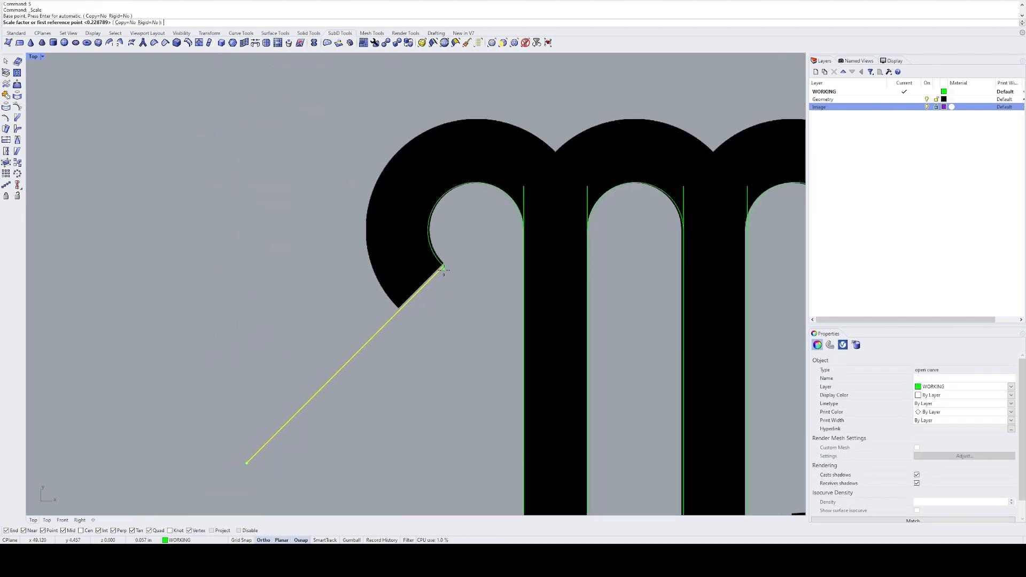
pyautogui.click(316, 395)
pyautogui.write('1')
pyautogui.press('Return')
# Step: Offset the hook's inner arc outward by 1 in to form the hook's outer edge
pyautogui.scroll(3, 447, 265)
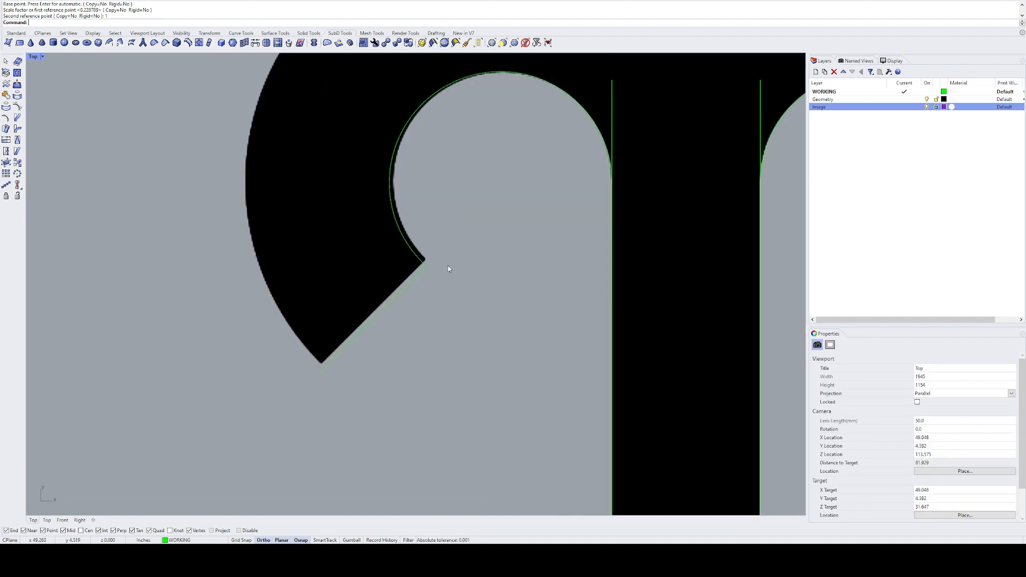
pyautogui.click(372, 194)
pyautogui.scroll(-2, 321, 275)
pyautogui.write('o')
pyautogui.press('Return')
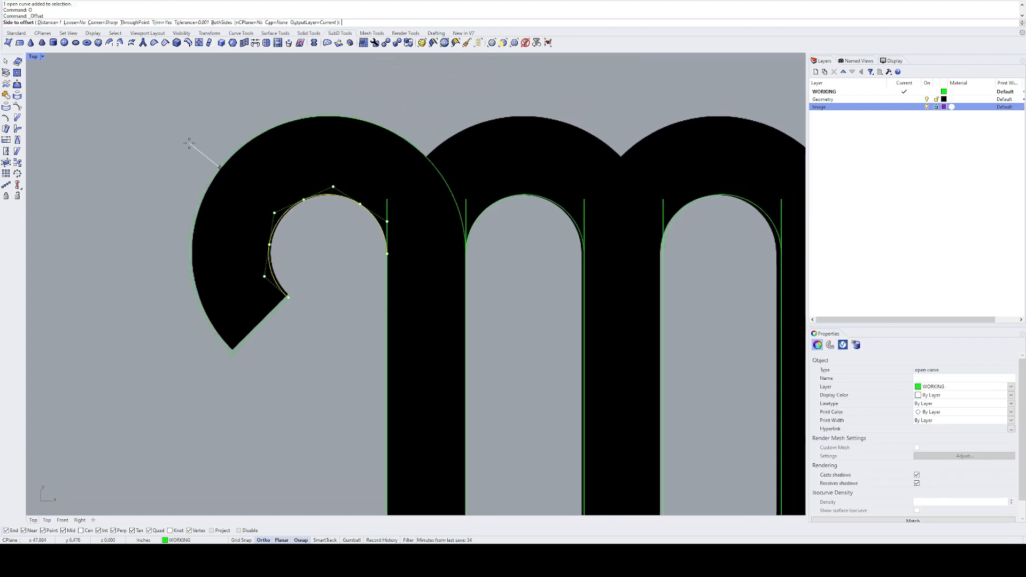
pyautogui.click(257, 137)
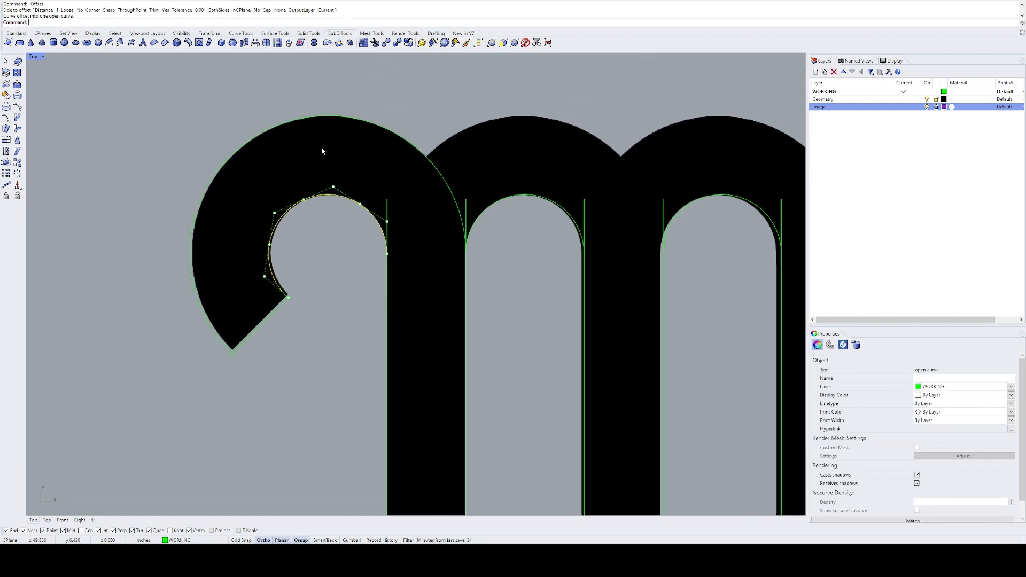
# Step: Split the hook's outer arc at the diagonal end line and delete the leftover piece
pyautogui.write('sp')
pyautogui.click(260, 324)
pyautogui.moveTo(197, 328); pyautogui.dragTo(198, 322)
pyautogui.press('space')
pyautogui.write('e')
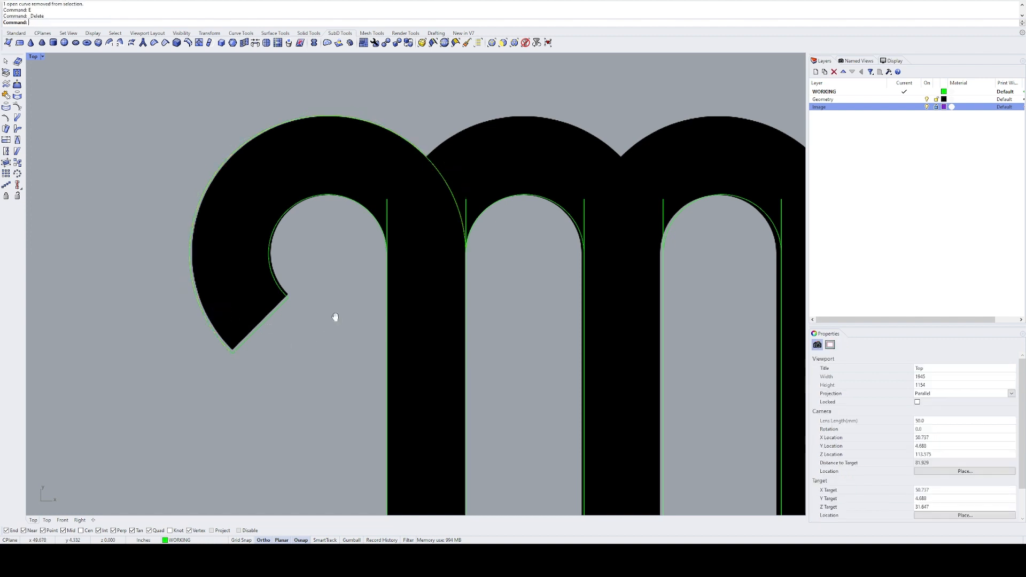
# Step: Offset the inner arc between the left and middle stems outward by 1 in
pyautogui.moveTo(519, 228); pyautogui.dragTo(387, 258, button='right')
pyautogui.moveTo(393, 256); pyautogui.dragTo(376, 222)
pyautogui.write('o')
pyautogui.click(412, 147)
# Step: Offset the inner arc between the middle and right stems outward by 1 in
pyautogui.moveTo(590, 240); pyautogui.dragTo(577, 184)
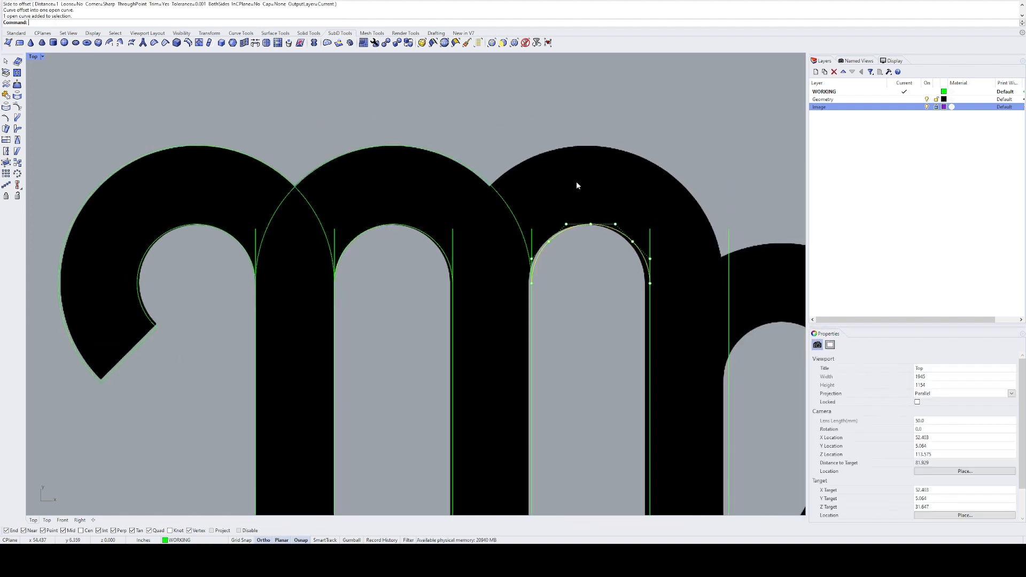
pyautogui.write('o')
pyautogui.click(702, 162)
pyautogui.moveTo(700, 164); pyautogui.dragTo(438, 119, button='right')
pyautogui.scroll(-6, 439, 119)
pyautogui.click(512, 158)
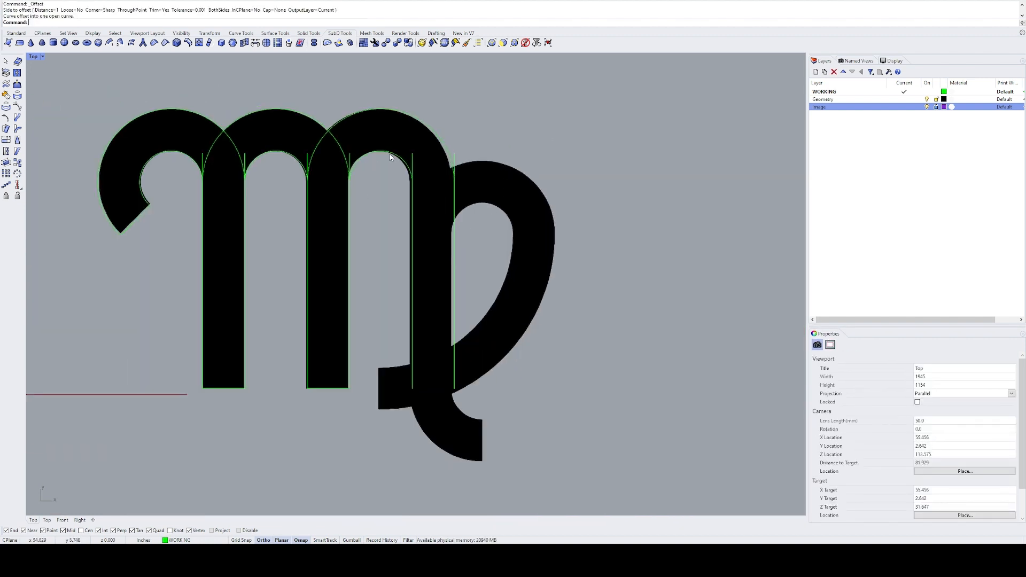
# Step: Draw a horizontal line from the end of the third inner arc, across the right stem and past the loop
pyautogui.write('l')
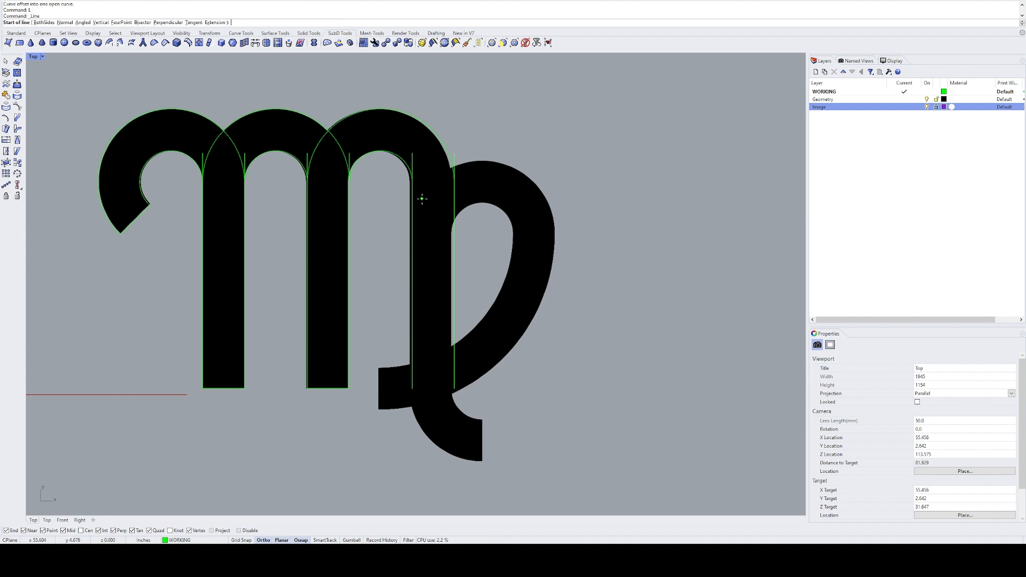
pyautogui.click(412, 182)
pyautogui.click(636, 183)
# Step: Copy the horizontal line straight down to the level where the loop's rounded inner top begins
pyautogui.click(556, 182)
pyautogui.write('c')
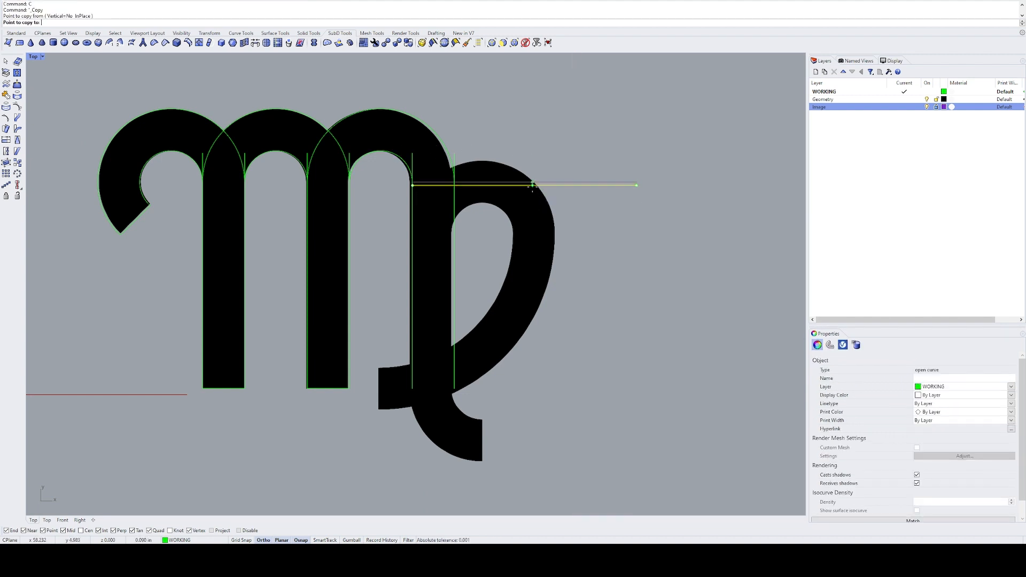
pyautogui.click(532, 182)
pyautogui.scroll(5, 455, 228)
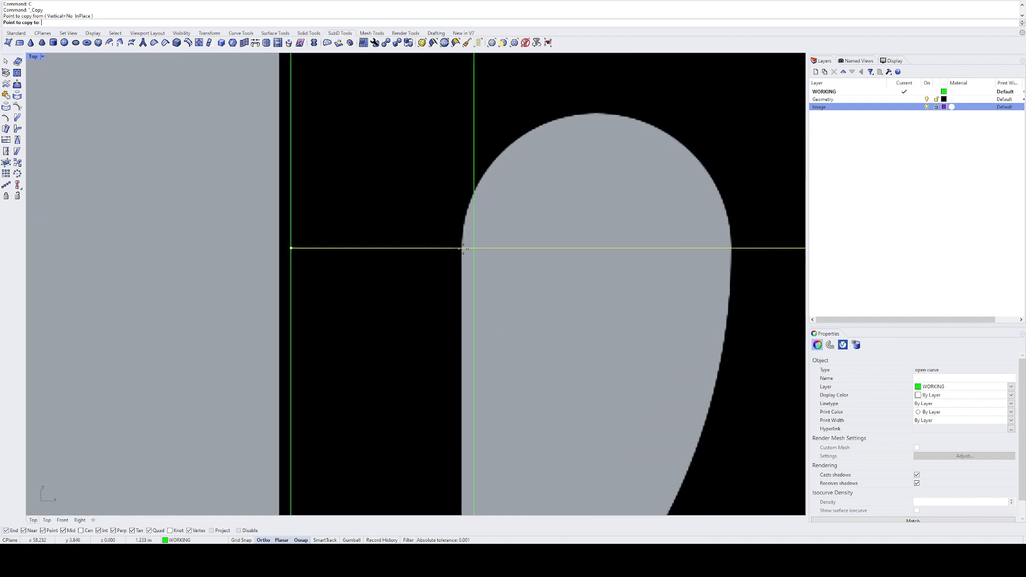
pyautogui.click(463, 246)
pyautogui.press('space')
# Step: Measure the vertical distance between the two horizontal lines
pyautogui.scroll(-10, 501, 290)
pyautogui.moveTo(539, 296); pyautogui.dragTo(441, 332, button='right')
pyautogui.write('d')
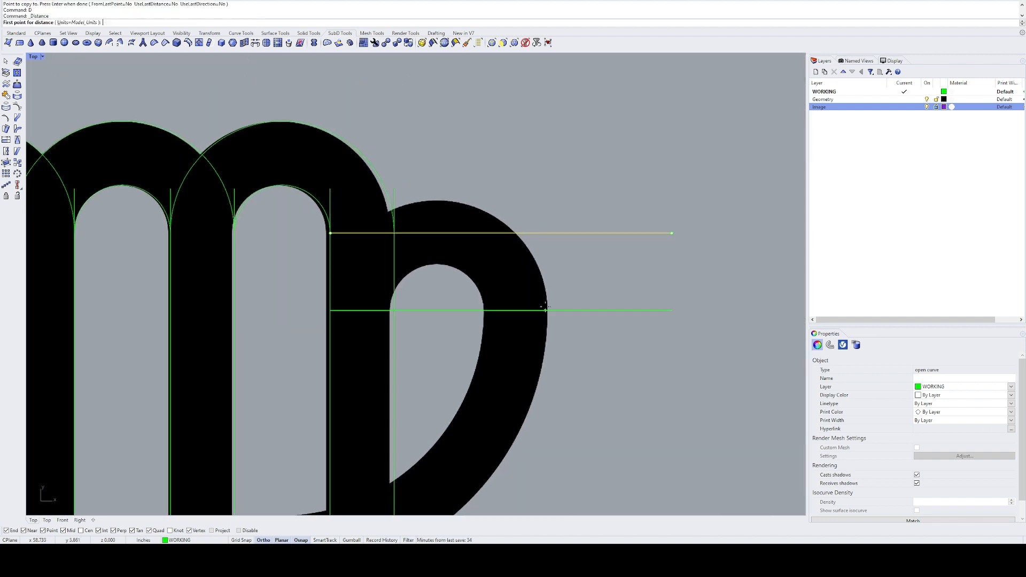
pyautogui.click(546, 310)
pyautogui.click(547, 240)
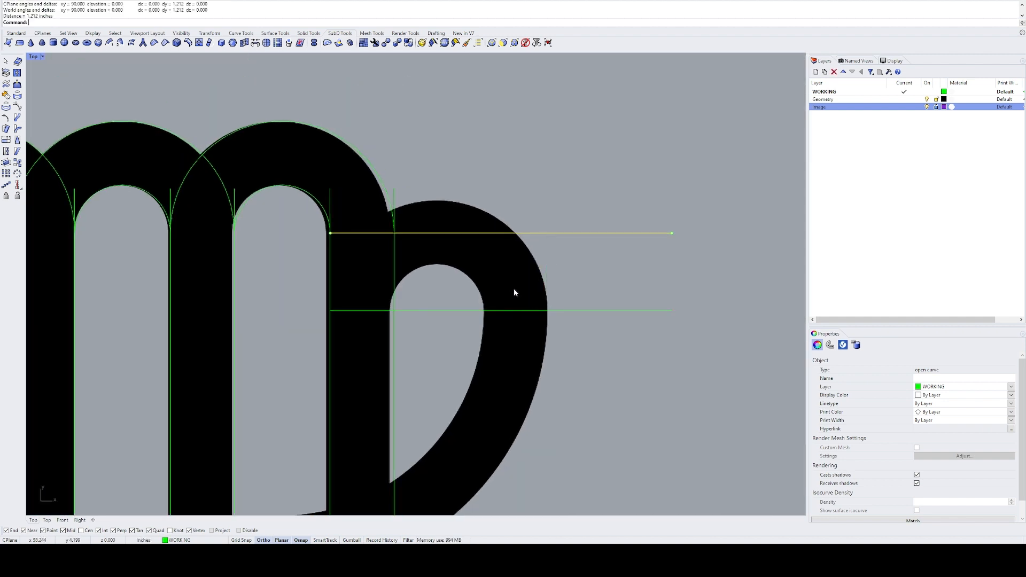
# Step: Replace the lower horizontal line with a copy of the upper one placed 1.25 in below it
pyautogui.scroll(3, 432, 299)
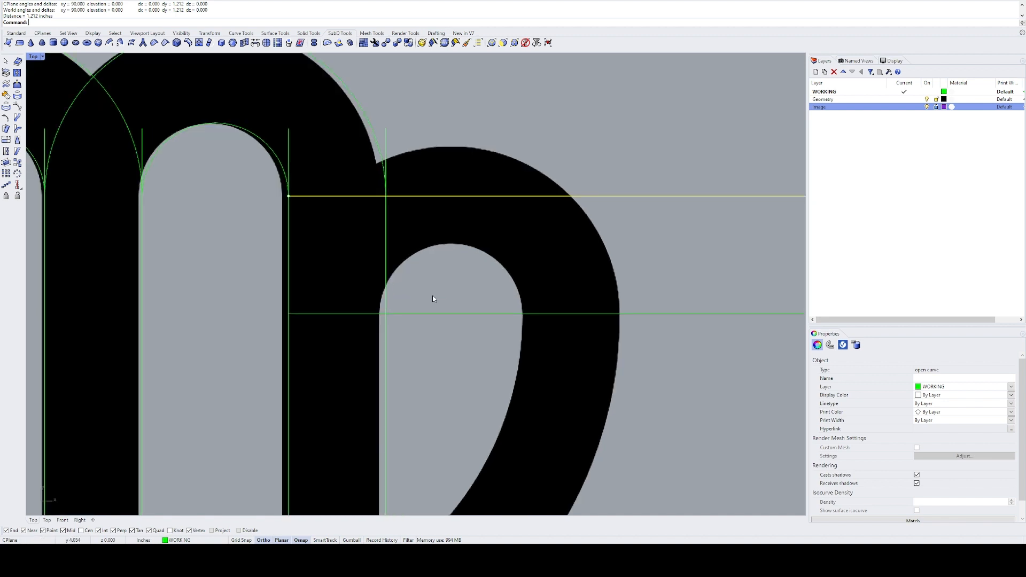
pyautogui.click(425, 313)
pyautogui.moveTo(464, 283); pyautogui.dragTo(417, 308, button='right')
pyautogui.write('e')
pyautogui.click(479, 219)
pyautogui.write('c')
pyautogui.click(473, 242)
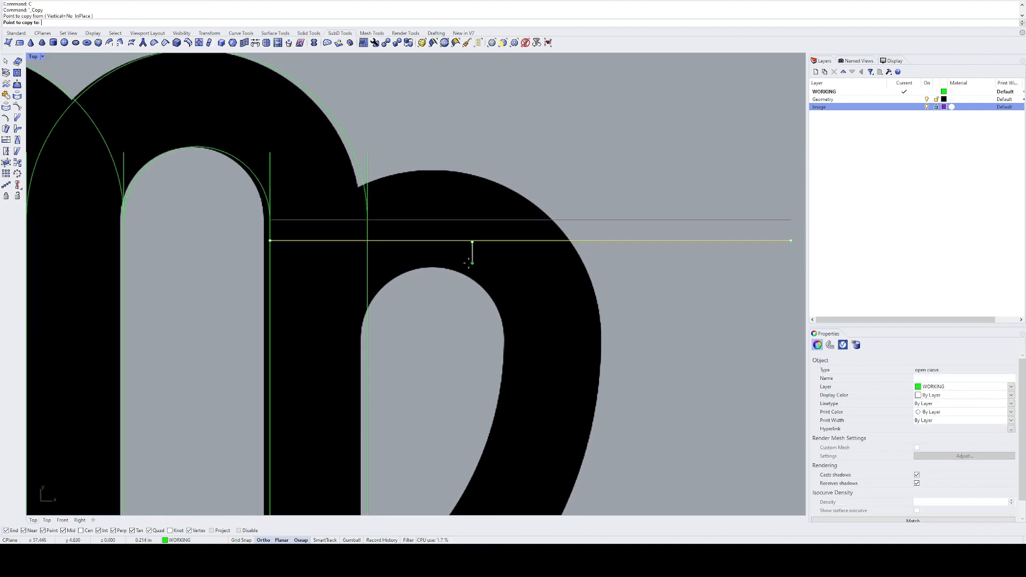
pyautogui.write('1.25')
pyautogui.press('Return')
pyautogui.click(469, 263)
pyautogui.press('Return')
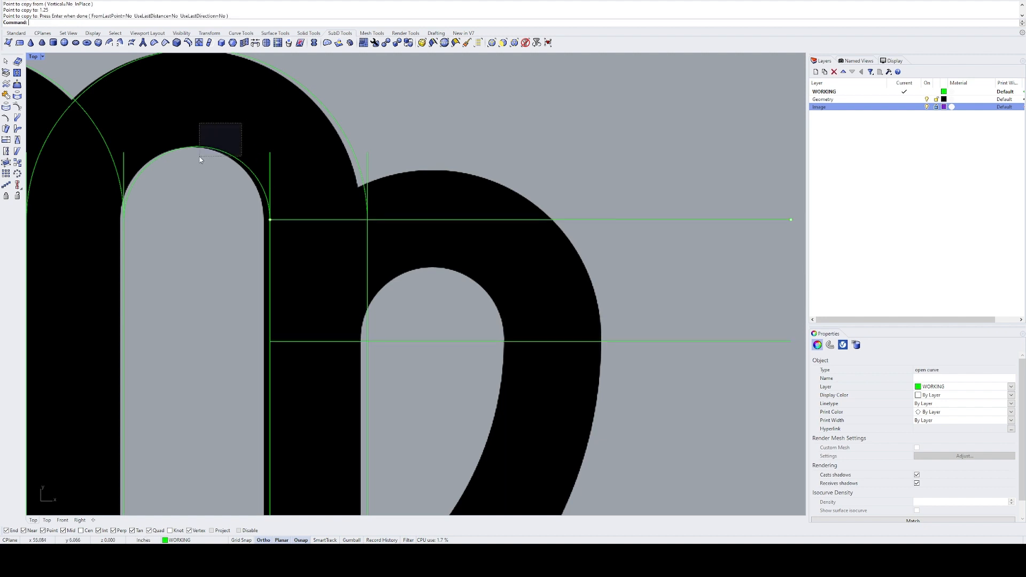
# Step: Copy the third inner arc to where the right stem's outer line meets the lower horizontal line, and delete that horizontal line
pyautogui.click(203, 147)
pyautogui.write('c')
pyautogui.click(127, 219)
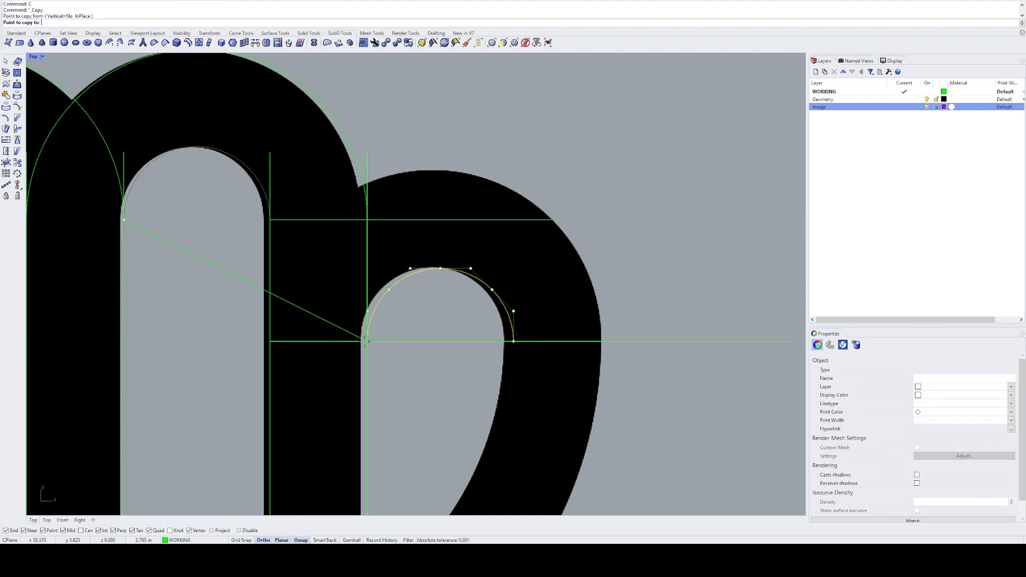
pyautogui.click(367, 341)
pyautogui.press('Return')
pyautogui.click(451, 342)
pyautogui.write('e')
# Step: Offset the loop's inner arc outward by 1 in and delete the remaining horizontal guide line
pyautogui.scroll(-8, 481, 345)
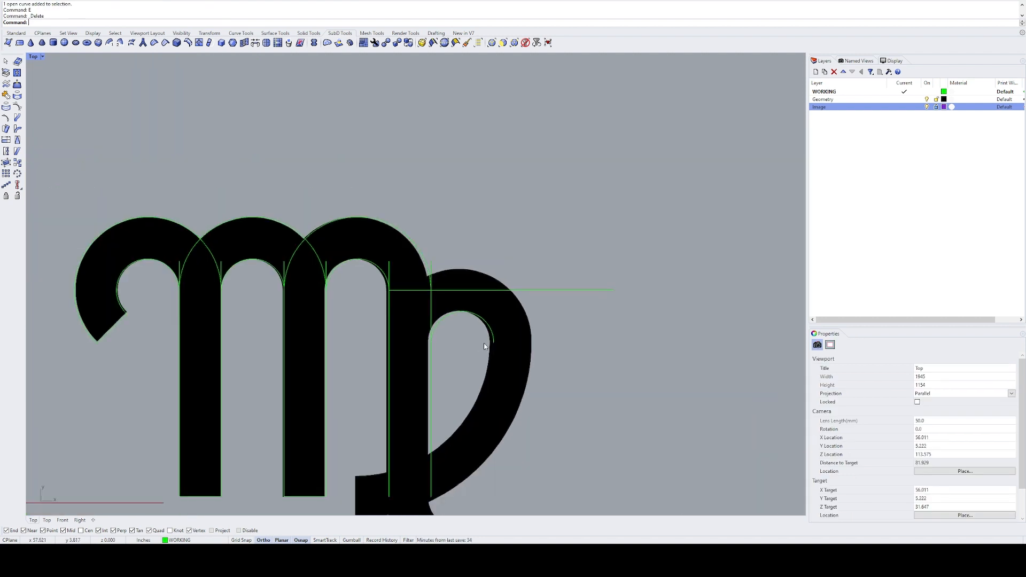
pyautogui.moveTo(488, 334); pyautogui.dragTo(441, 215, button='right')
pyautogui.click(464, 266)
pyautogui.write('o')
pyautogui.click(510, 199)
pyautogui.click(524, 230)
pyautogui.write('e')
# Step: Draw a 1 in vertical line down from the upper corner of the loop's tail end
pyautogui.scroll(2, 404, 262)
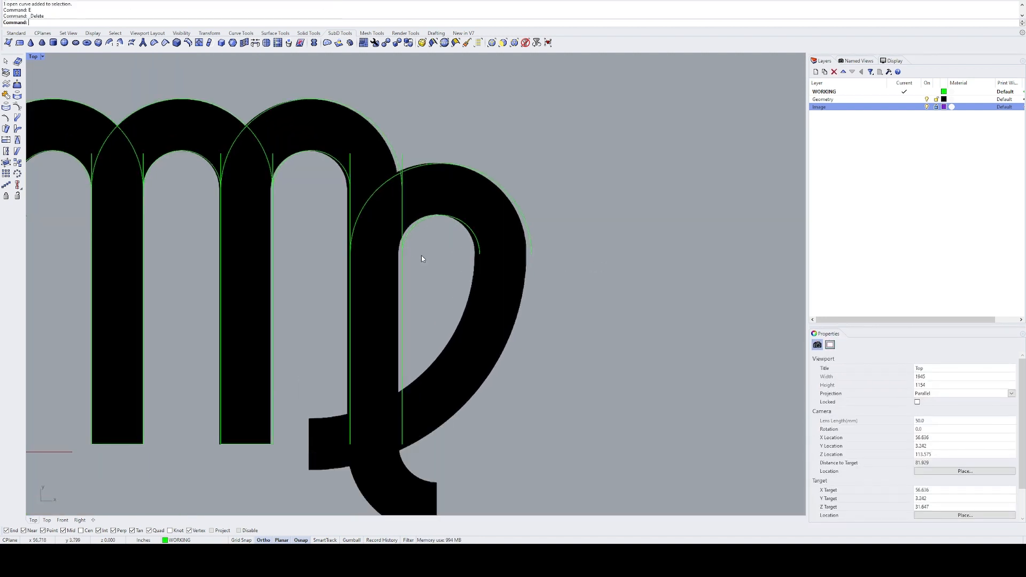
pyautogui.moveTo(475, 291); pyautogui.dragTo(471, 238, button='right')
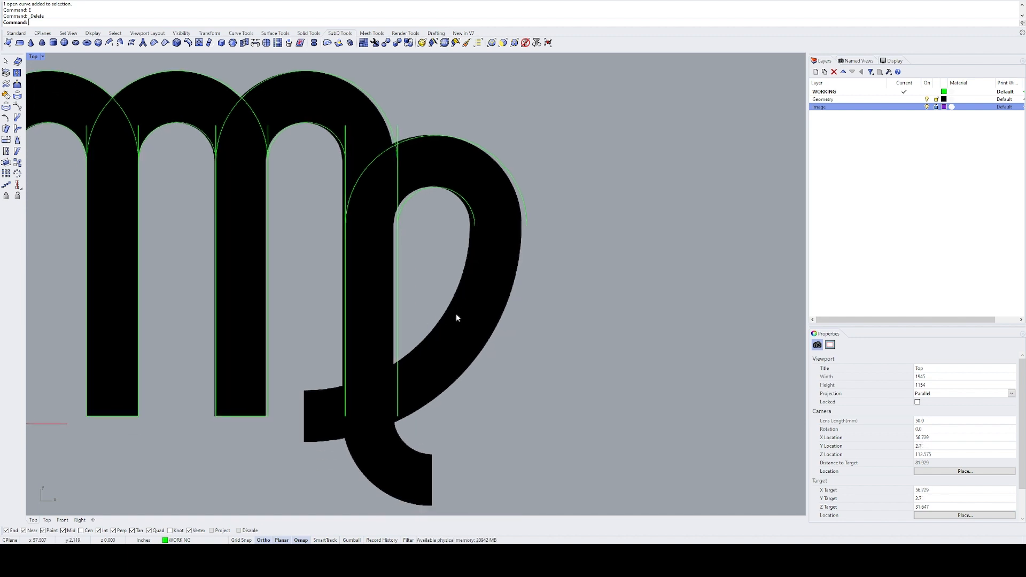
pyautogui.moveTo(319, 379); pyautogui.dragTo(318, 362, button='right')
pyautogui.write('l')
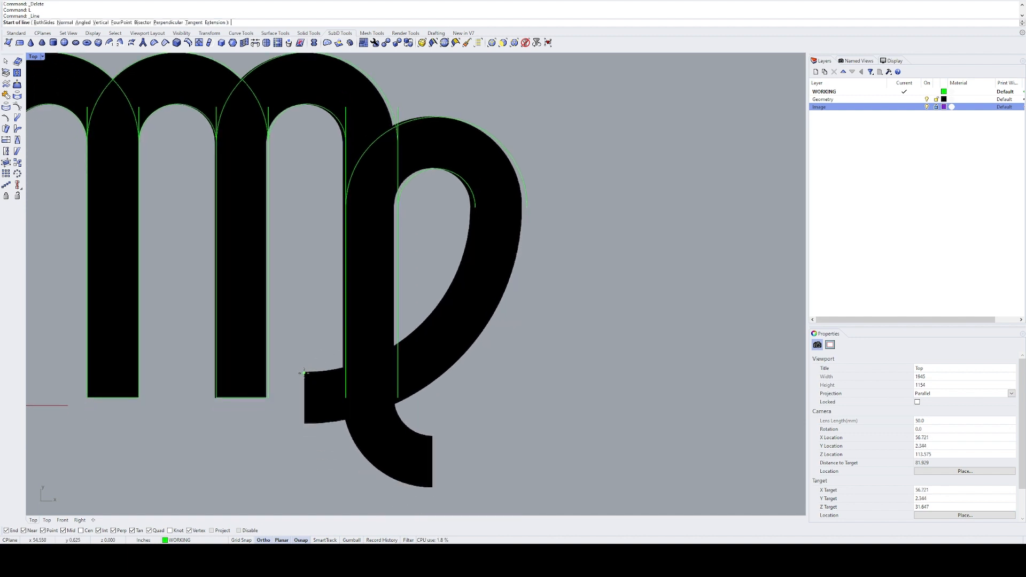
pyautogui.click(304, 372)
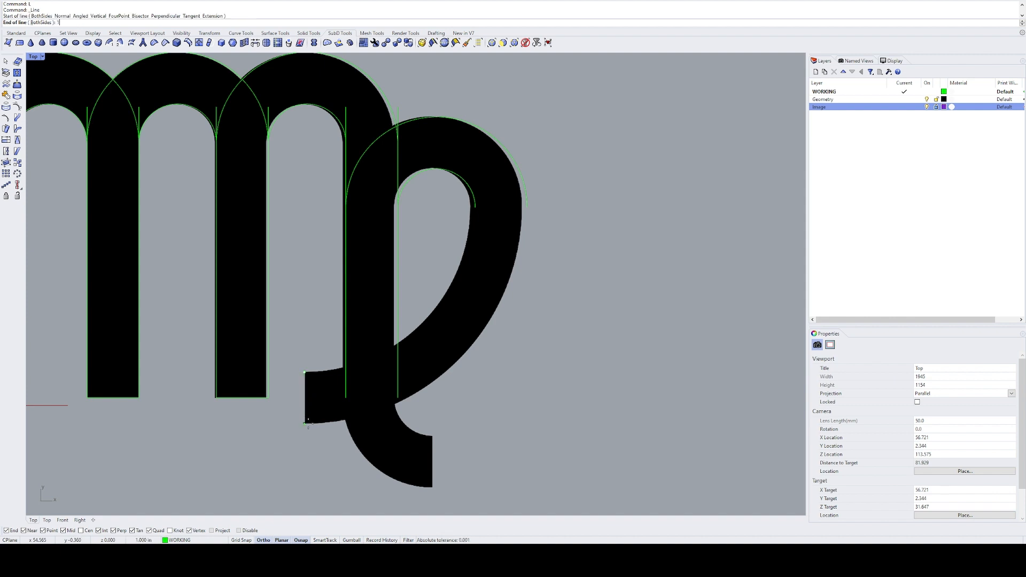
pyautogui.click(305, 423)
# Step: Rotate the tail's end line 90° about its upper endpoint so it lies horizontally
pyautogui.moveTo(306, 375); pyautogui.dragTo(278, 376, button='right')
pyautogui.moveTo(272, 399); pyautogui.dragTo(271, 400)
pyautogui.write('ro')
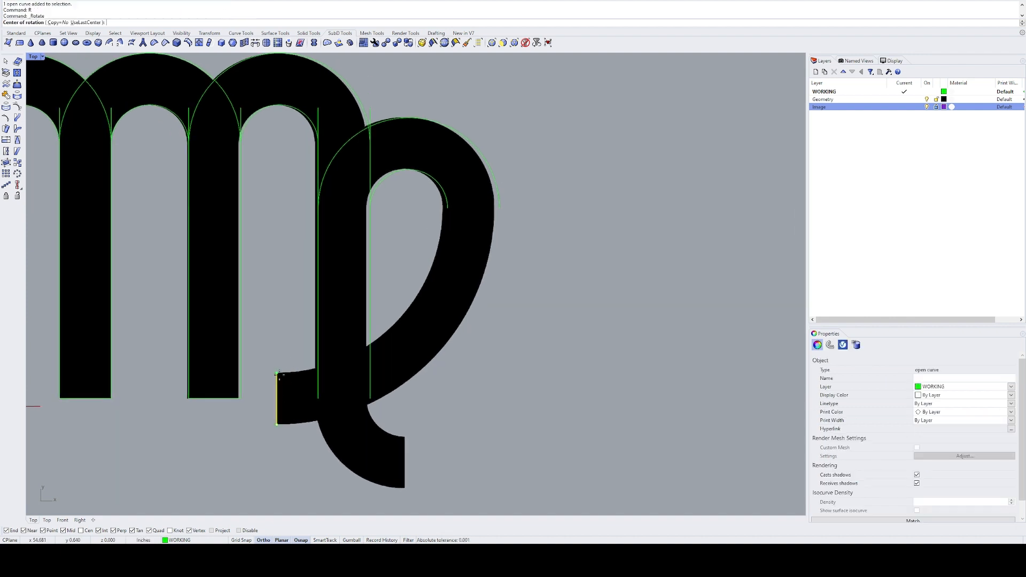
pyautogui.click(277, 374)
pyautogui.write('90')
pyautogui.press('Return')
pyautogui.hotkey('ctrl', 'c')
pyautogui.hotkey('ctrl', 'v')
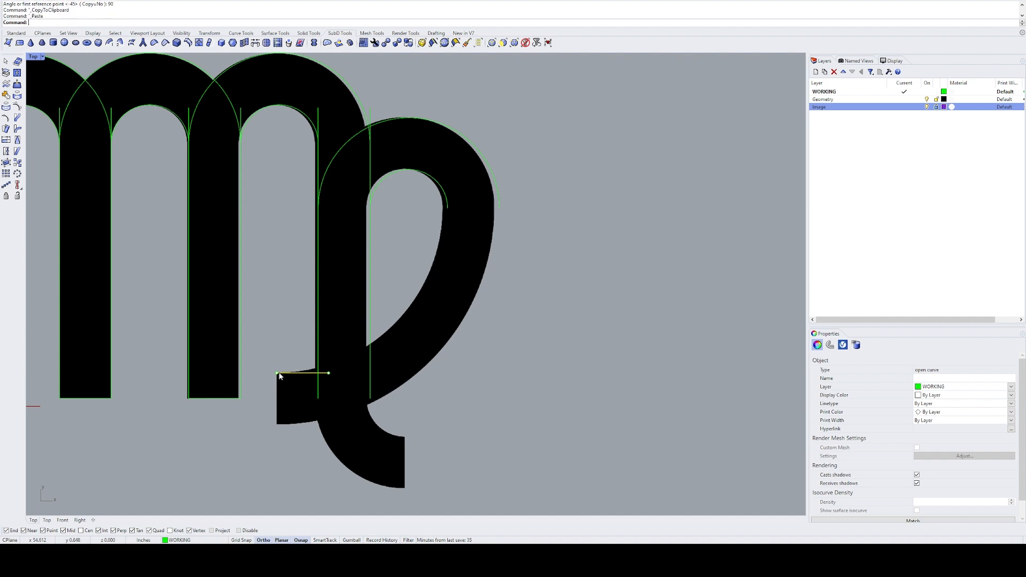
pyautogui.hotkey('ctrl', 'z')
pyautogui.hotkey('ctrl', 'v')
pyautogui.click(476, 359)
pyautogui.hotkey('ctrl', 'z')
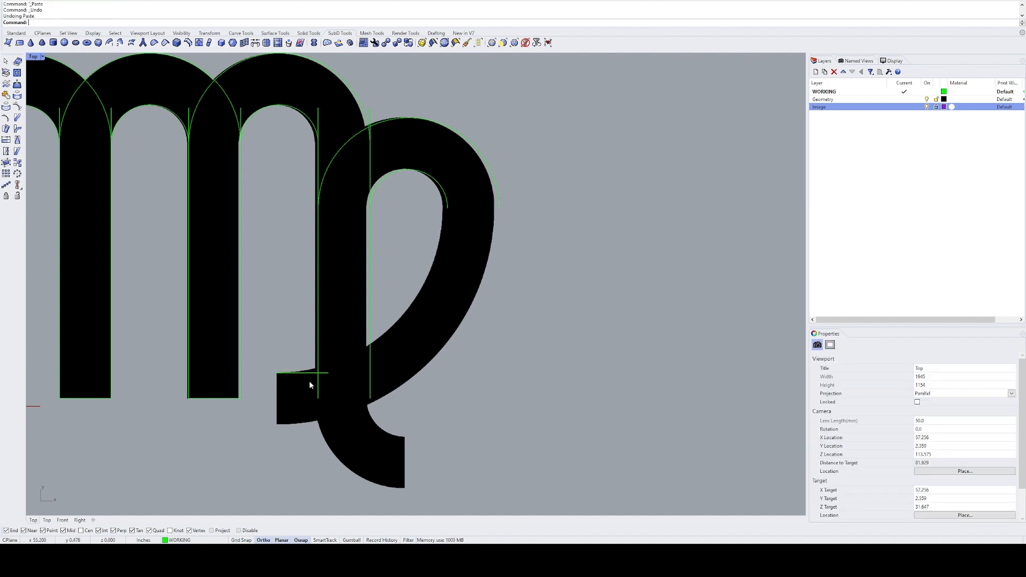
# Step: Undo the rotation, copy the vertical end line, redo the rotation and paste the vertical line back in place
pyautogui.hotkey('ctrl', 'z')
pyautogui.hotkey('ctrl', 'c')
pyautogui.hotkey('ctrl', 'y')
pyautogui.hotkey('ctrl', 'v')
pyautogui.click(471, 389)
pyautogui.moveTo(426, 339); pyautogui.dragTo(373, 357, button='right')
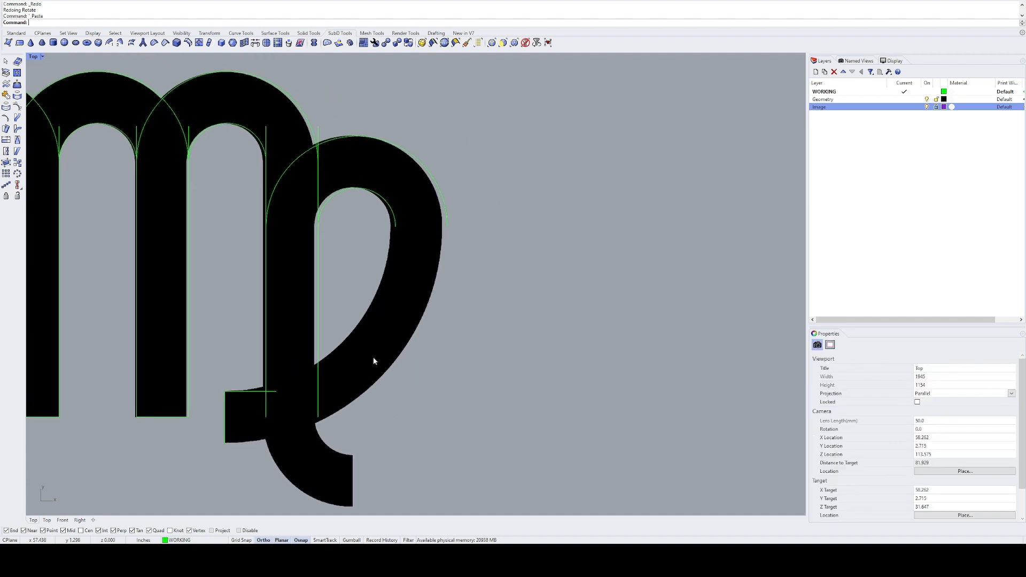
# Step: Draw an arc tangent to the loop's inner arc and the tail's horizontal line, ending at the inner arc's endpoint
pyautogui.write('AR')
pyautogui.press('Return')
pyautogui.write('t')
pyautogui.press('Return')
pyautogui.click(382, 197)
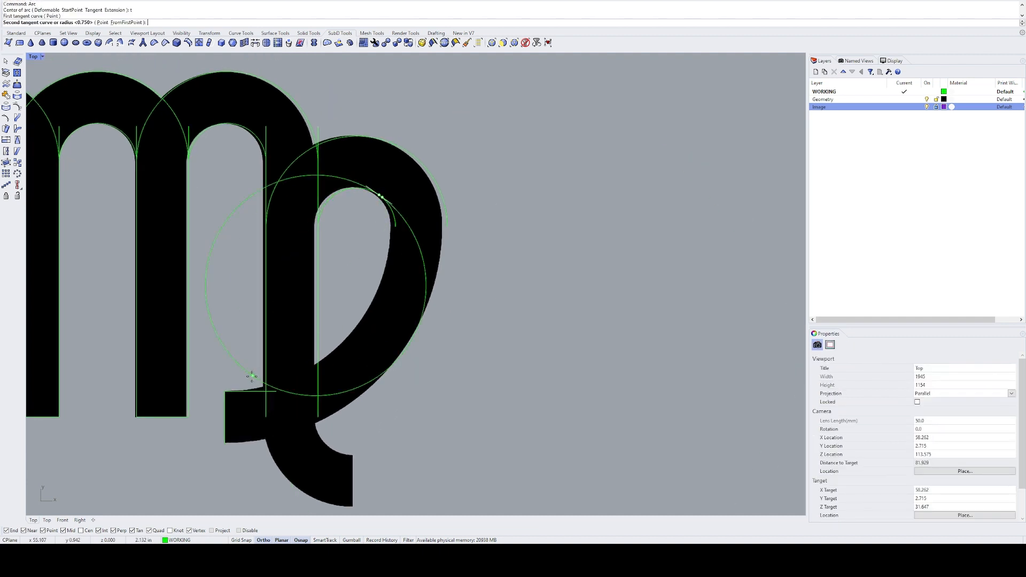
pyautogui.click(249, 392)
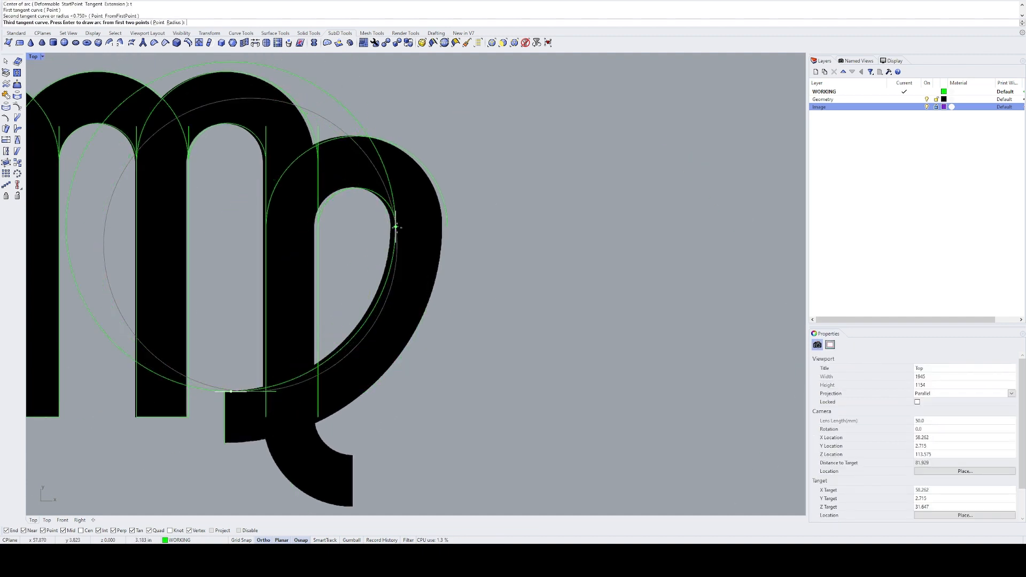
pyautogui.click(395, 228)
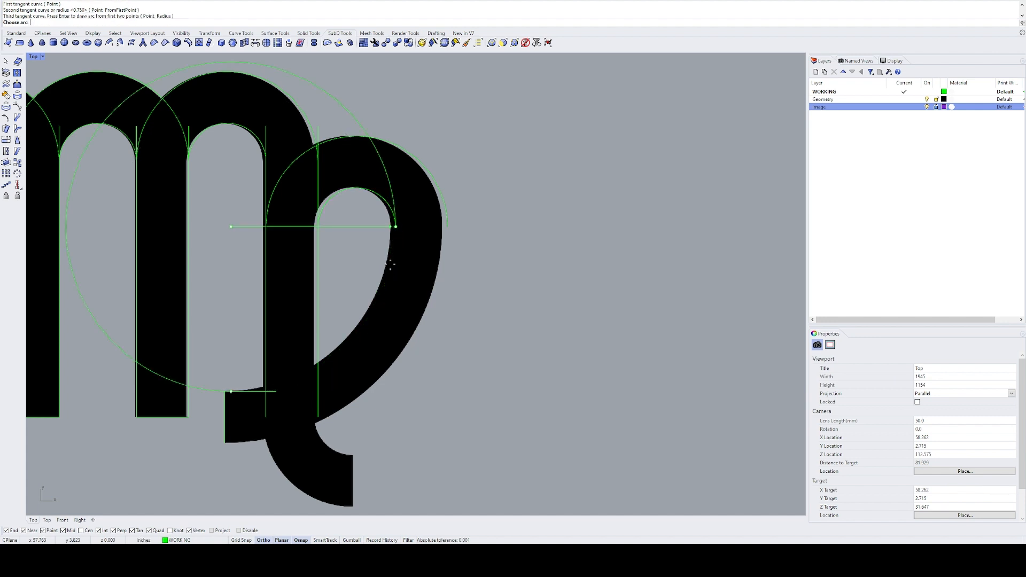
pyautogui.click(373, 318)
# Step: Delete the short horizontal guide line at the loop's tail end
pyautogui.scroll(2, 257, 398)
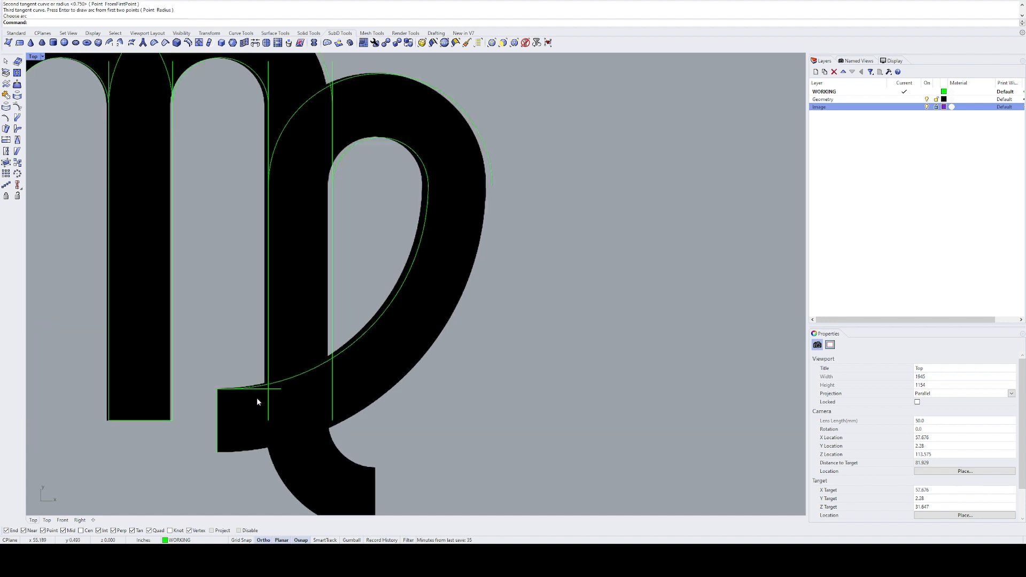
pyautogui.click(263, 393)
pyautogui.write('e')
pyautogui.press('Return')
# Step: Move the vertical tail end line sideways so its upper endpoint meets the tangent arc's end
pyautogui.scroll(5, 222, 394)
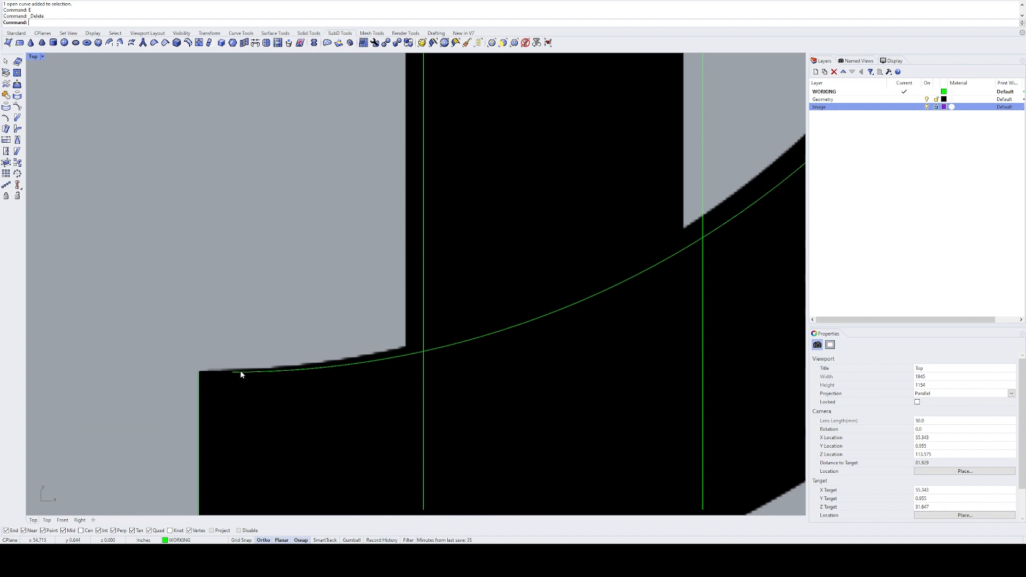
pyautogui.moveTo(249, 462); pyautogui.dragTo(256, 311, button='right')
pyautogui.moveTo(257, 311); pyautogui.dragTo(197, 331)
pyautogui.write('m')
pyautogui.press('Return')
pyautogui.click(206, 221)
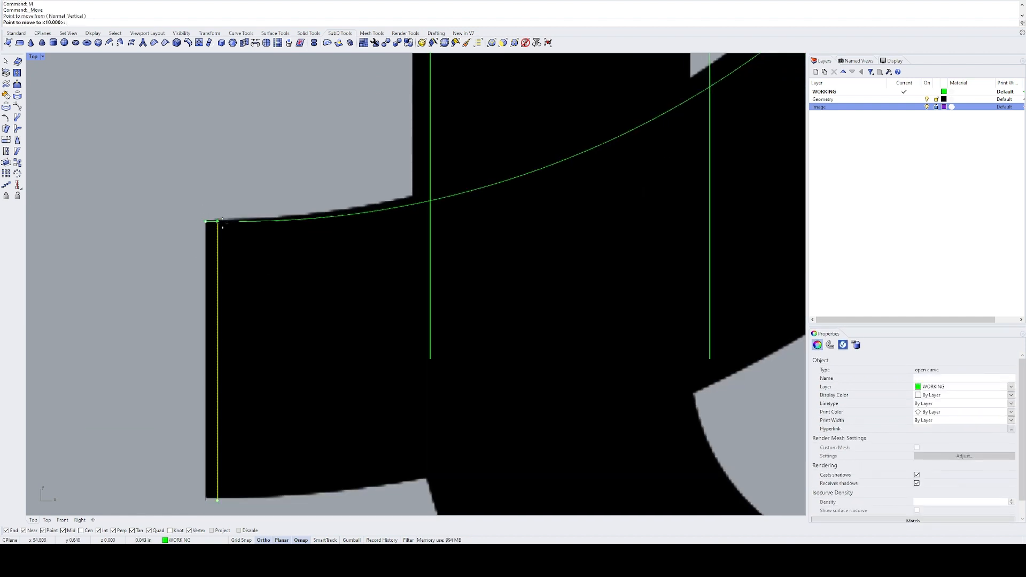
pyautogui.click(240, 222)
pyautogui.click(265, 274)
# Step: Offset the loop's tangent arc outward by 1 in to form the tail's outer edge
pyautogui.scroll(-6, 265, 273)
pyautogui.click(436, 163)
pyautogui.moveTo(452, 197); pyautogui.dragTo(432, 293, button='right')
pyautogui.write('O')
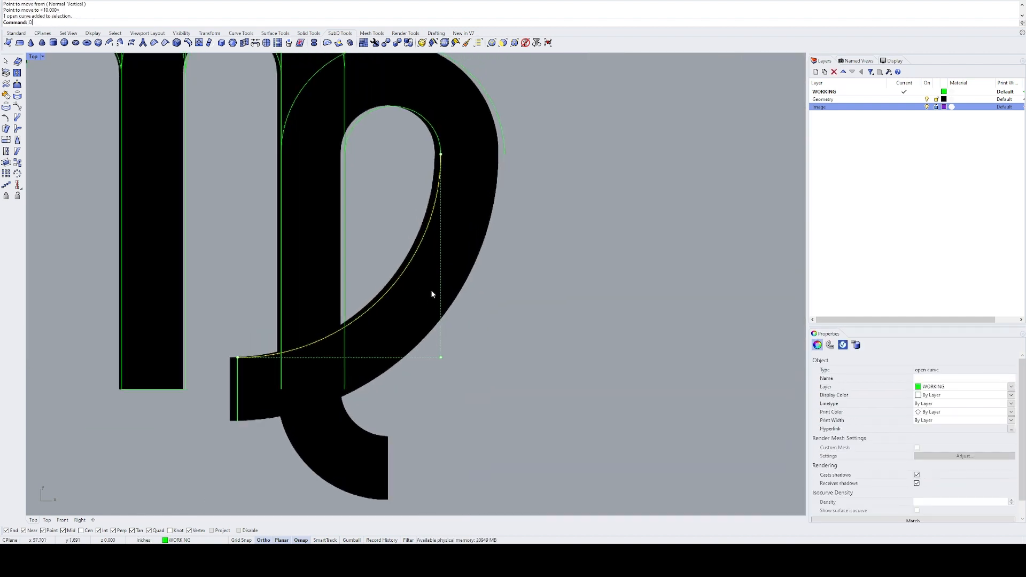
pyautogui.press('Return')
pyautogui.click(545, 300)
# Step: Join the upper and lower arcs of the loop's outer edge into one curve
pyautogui.moveTo(520, 122); pyautogui.dragTo(480, 184)
pyautogui.write('j')
pyautogui.press('Return')
pyautogui.moveTo(459, 127); pyautogui.dragTo(444, 143)
# Step: Copy the third inner arc to the lower endpoint of the right stem's outer line
pyautogui.moveTo(389, 436); pyautogui.dragTo(427, 334, button='right')
pyautogui.scroll(2, 390, 310)
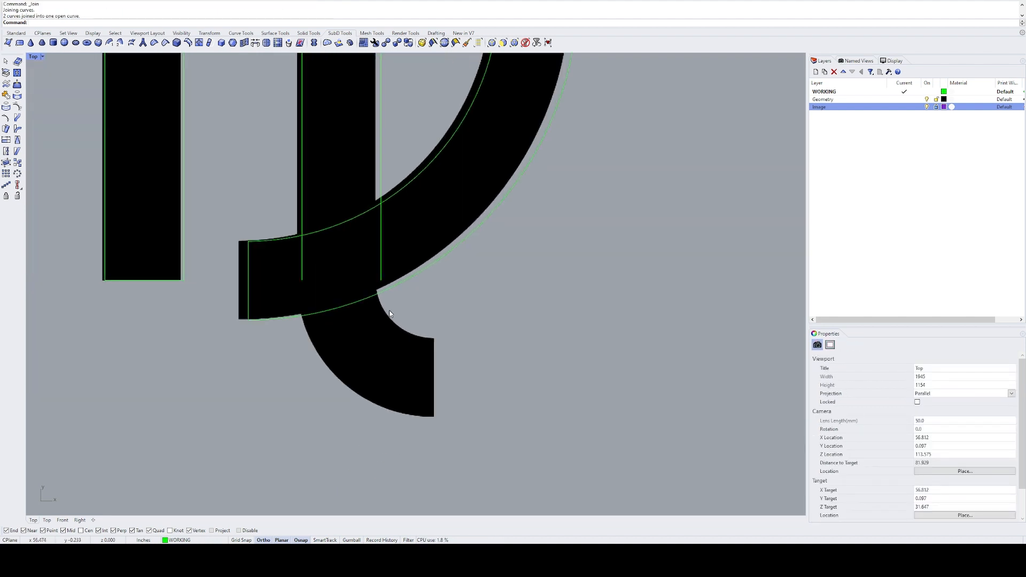
pyautogui.scroll(-6, 389, 310)
pyautogui.moveTo(422, 210); pyautogui.dragTo(415, 267, button='right')
pyautogui.moveTo(405, 169); pyautogui.dragTo(396, 140)
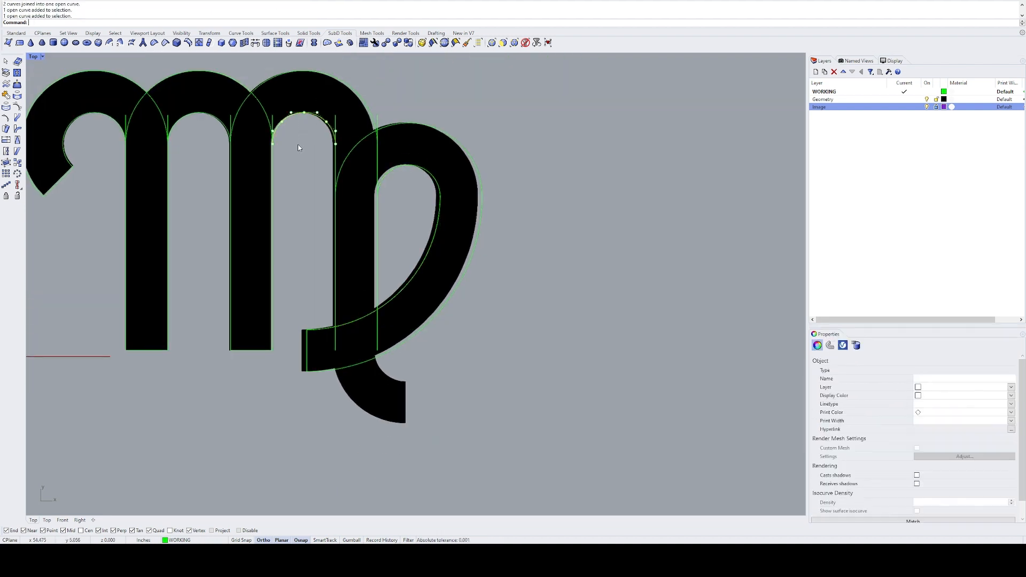
pyautogui.write('c')
pyautogui.press('Return')
pyautogui.click(273, 143)
pyautogui.scroll(4, 378, 369)
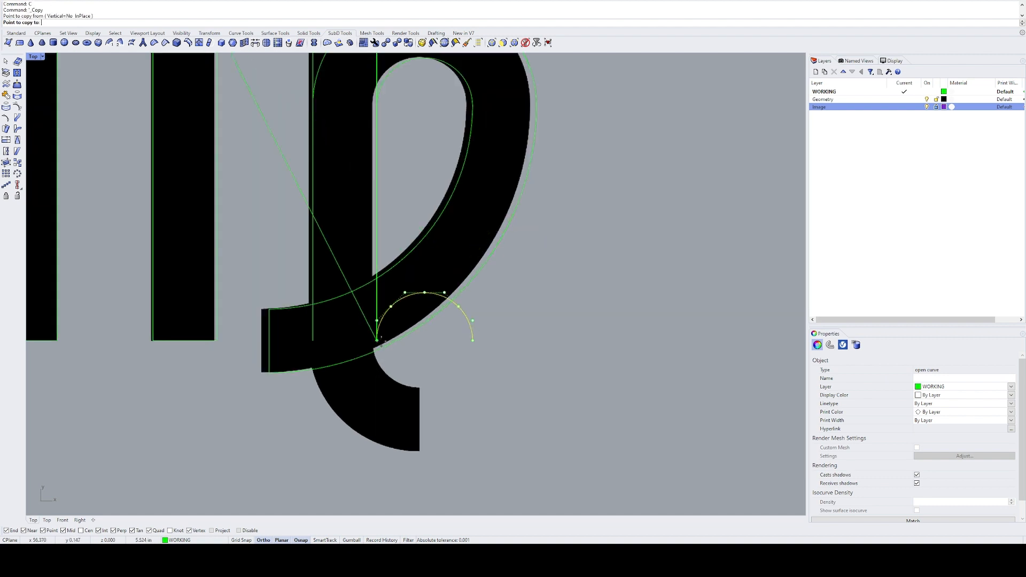
pyautogui.click(377, 340)
pyautogui.press('Return')
# Step: Mirror the copied arc downward across the horizontal line through its endpoints and delete the original upper copy
pyautogui.moveTo(470, 341); pyautogui.dragTo(458, 347)
pyautogui.hotkey('ctrl', 'z')
pyautogui.write('mi')
pyautogui.press('Return')
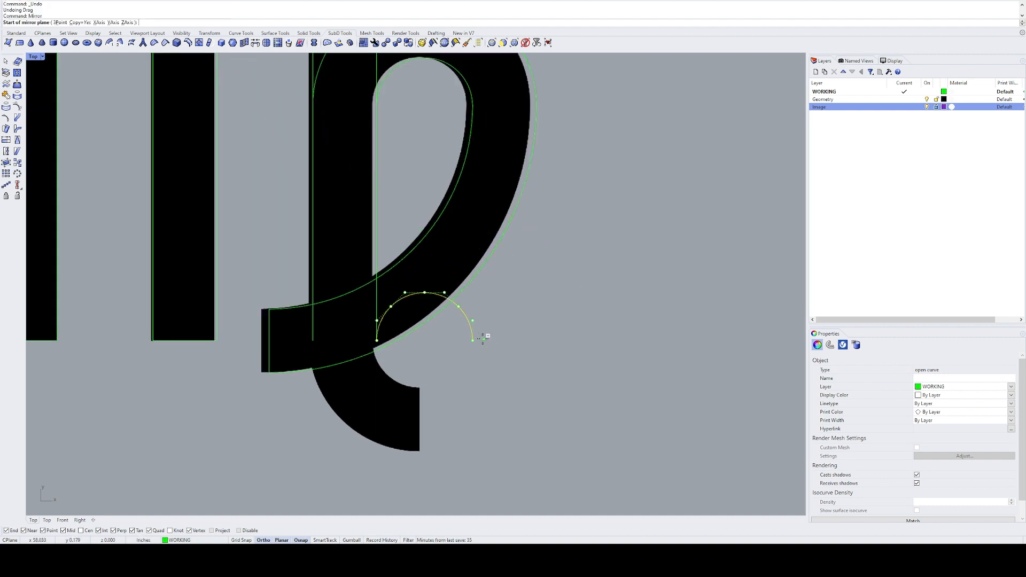
pyautogui.click(472, 341)
pyautogui.click(513, 339)
pyautogui.write('e')
pyautogui.press('Return')
pyautogui.moveTo(449, 360); pyautogui.dragTo(412, 323, button='right')
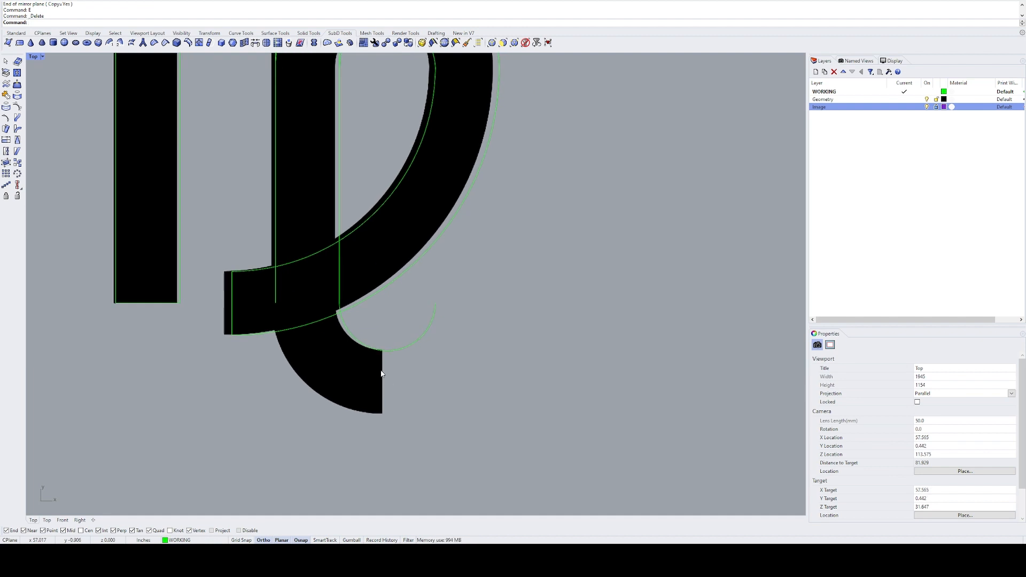
pyautogui.write('l')
pyautogui.press('Return')
pyautogui.click(384, 351)
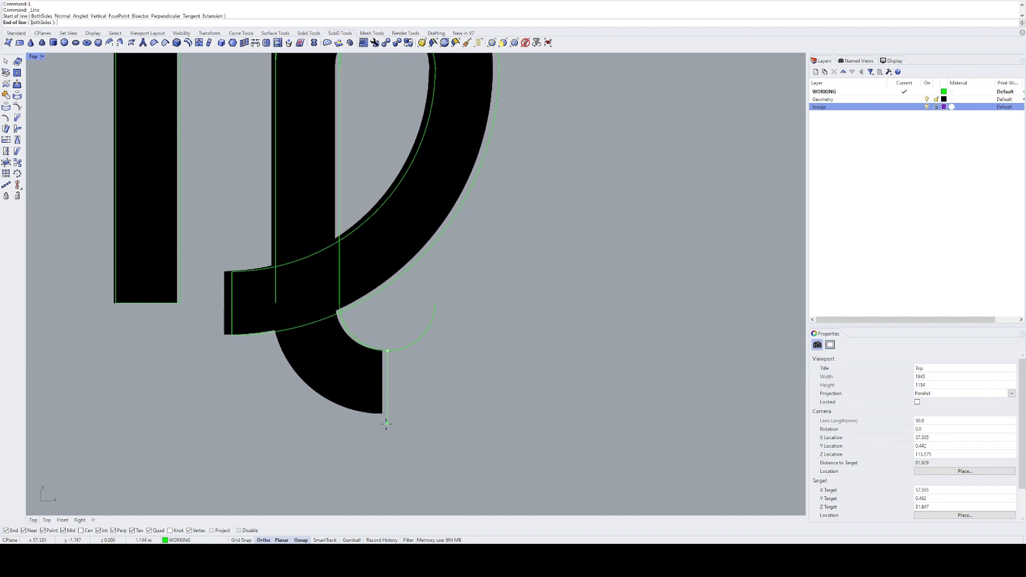
pyautogui.hotkey('ctrl', 'z')
# Step: Draw a 1 in vertical line down from the lowest point of the mirrored arc
pyautogui.write('l')
pyautogui.press('Return')
pyautogui.click(388, 351)
pyautogui.write('1')
pyautogui.press('Return')
pyautogui.click(399, 414)
# Step: Trim away the half of the mirrored arc beyond the vertical end line
pyautogui.moveTo(430, 366); pyautogui.dragTo(375, 388)
pyautogui.write('tr')
pyautogui.click(427, 335)
pyautogui.press('Return')
# Step: Offset the remaining quarter arc outward by 1 in to form the right stem's outer foot curve
pyautogui.moveTo(384, 327); pyautogui.dragTo(283, 384)
pyautogui.write('o')
pyautogui.press('Return')
pyautogui.click(319, 377)
# Step: Join the right stem's two vertical lines to their matching foot arcs
pyautogui.keyDown('shift'); pyautogui.moveTo(294, 284); pyautogui.dragTo(272, 303); pyautogui.keyUp('shift')
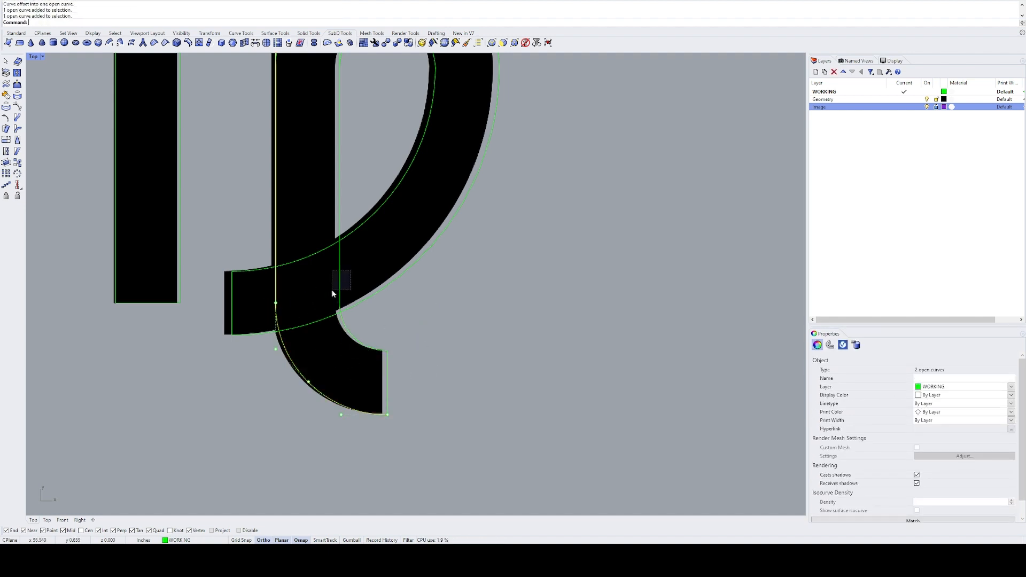
pyautogui.keyDown('shift'); pyautogui.moveTo(331, 290); pyautogui.dragTo(332, 291); pyautogui.keyUp('shift')
pyautogui.keyDown('shift'); pyautogui.moveTo(368, 332); pyautogui.dragTo(351, 355); pyautogui.keyUp('shift')
pyautogui.press('Return')
pyautogui.click(404, 342)
pyautogui.moveTo(404, 342); pyautogui.dragTo(507, 370, button='right')
pyautogui.scroll(-8, 508, 321)
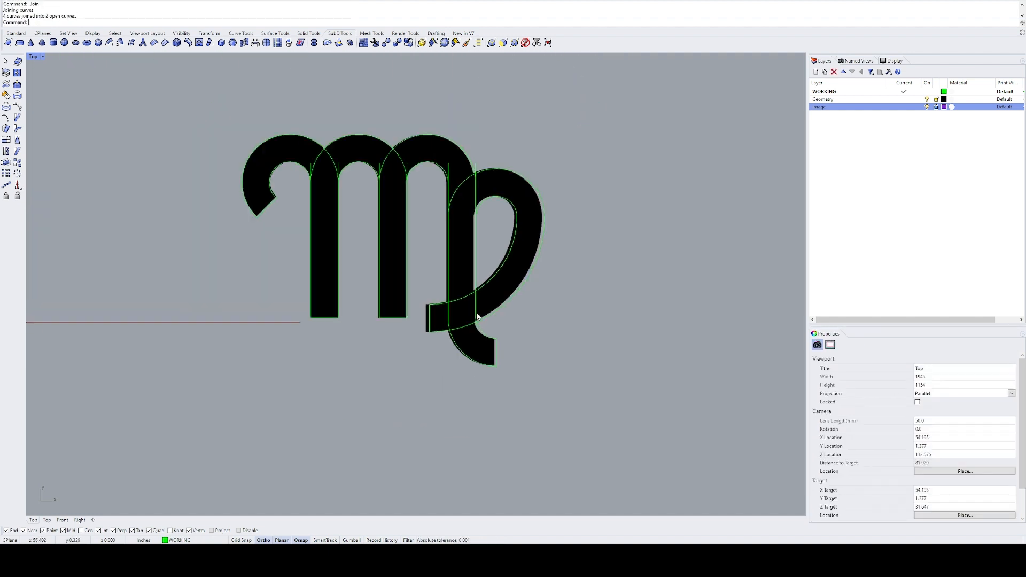
# Step: Draw a 0.25 in line perpendicular to the drawing plane, up from the midpoint of the left hook's end line
pyautogui.keyDown('ctrl'); pyautogui.keyDown('shift'); pyautogui.moveTo(378, 248); pyautogui.dragTo(327, 347, button='right'); pyautogui.keyUp('shift'); pyautogui.keyUp('ctrl')
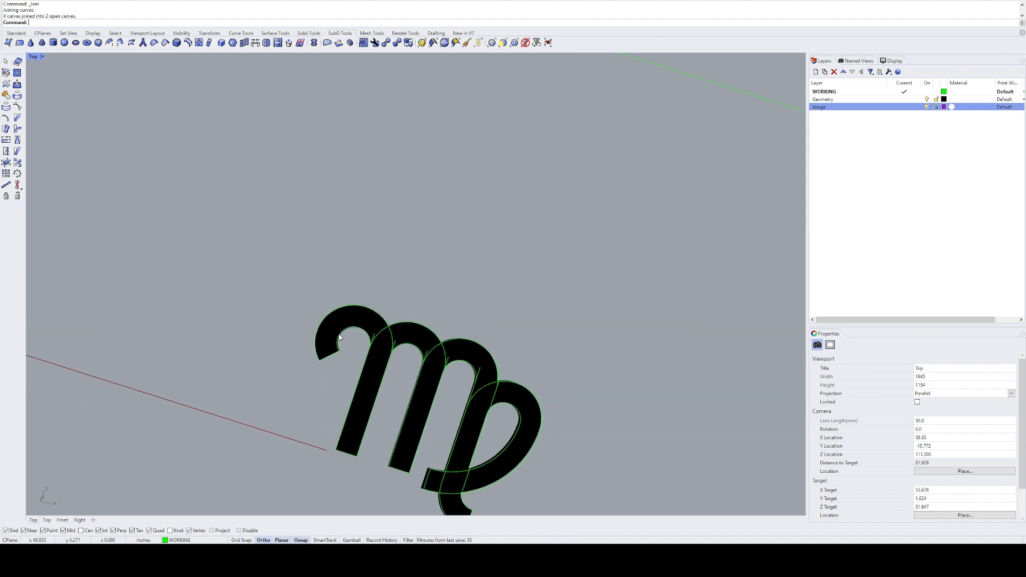
pyautogui.scroll(8, 340, 345)
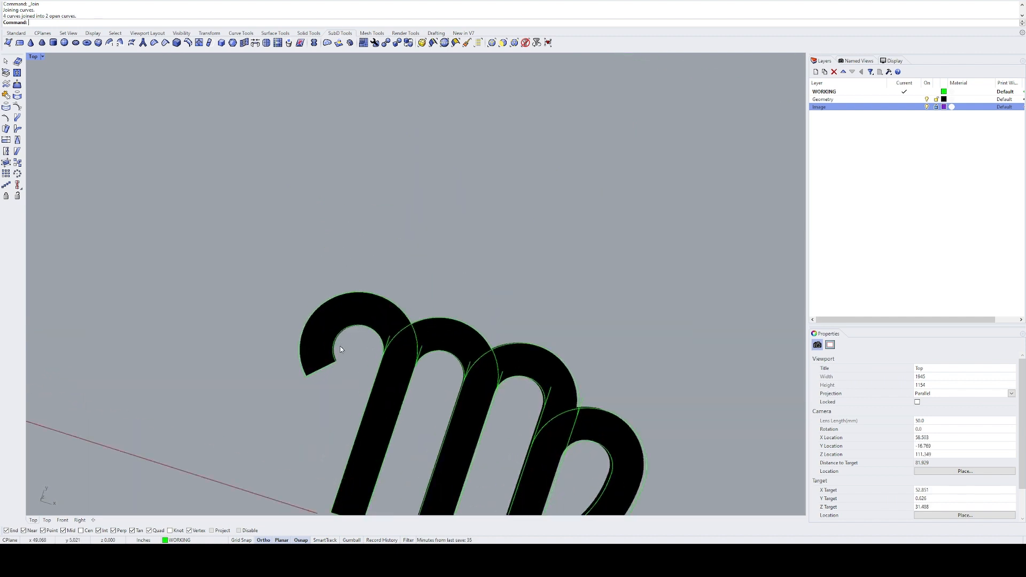
pyautogui.keyDown('ctrl'); pyautogui.keyDown('shift'); pyautogui.moveTo(315, 379); pyautogui.dragTo(362, 397, button='right'); pyautogui.keyUp('shift'); pyautogui.keyUp('ctrl')
pyautogui.scroll(4, 305, 380)
pyautogui.write('L')
pyautogui.press('Return')
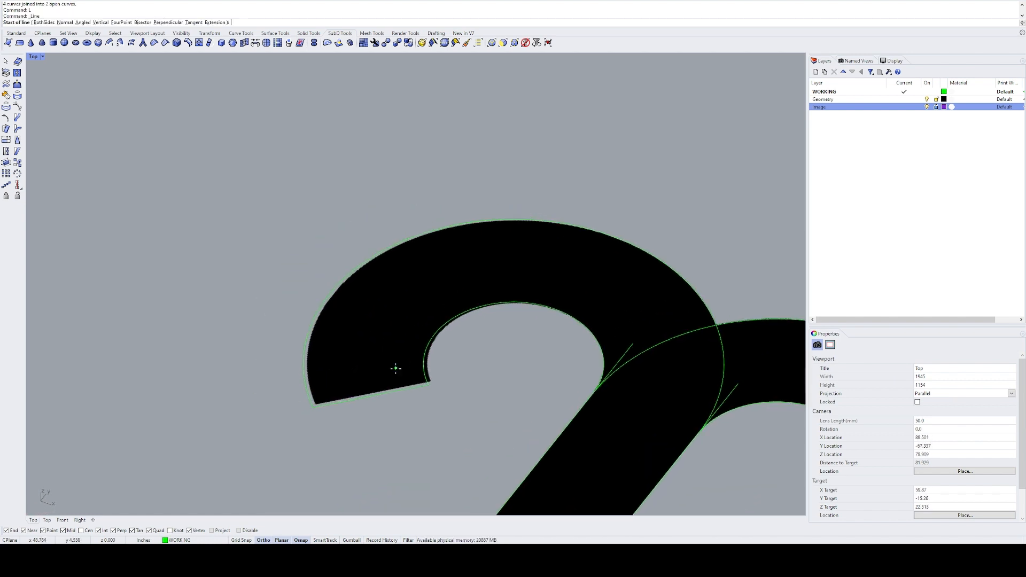
pyautogui.write('v')
pyautogui.press('Return')
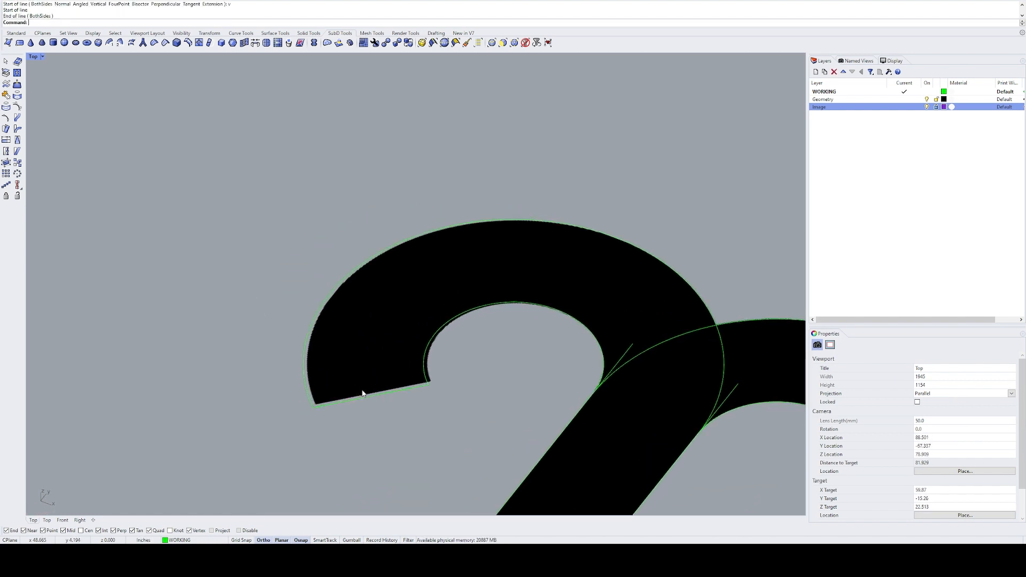
pyautogui.click(371, 395)
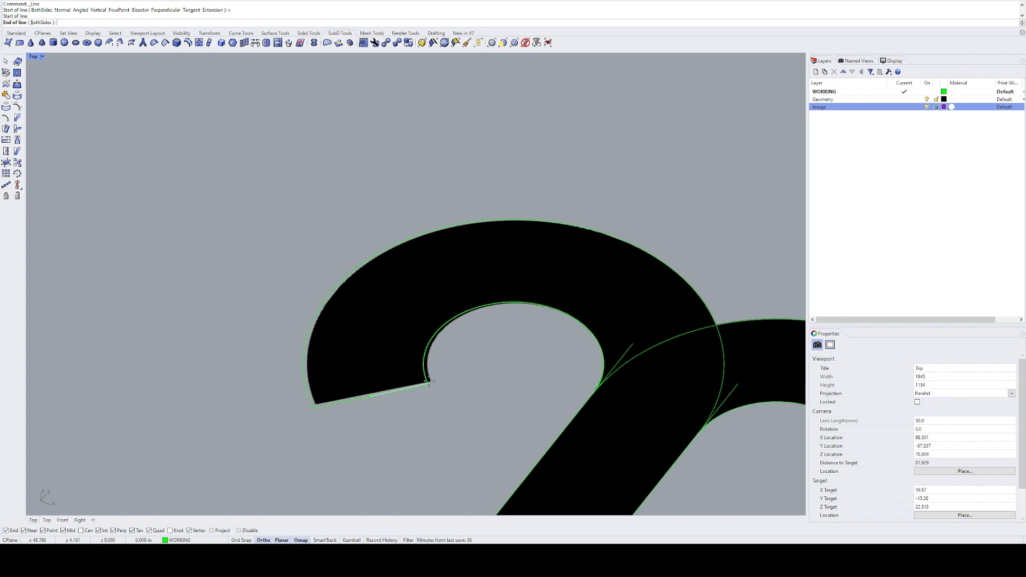
pyautogui.scroll(-10, 338, 394)
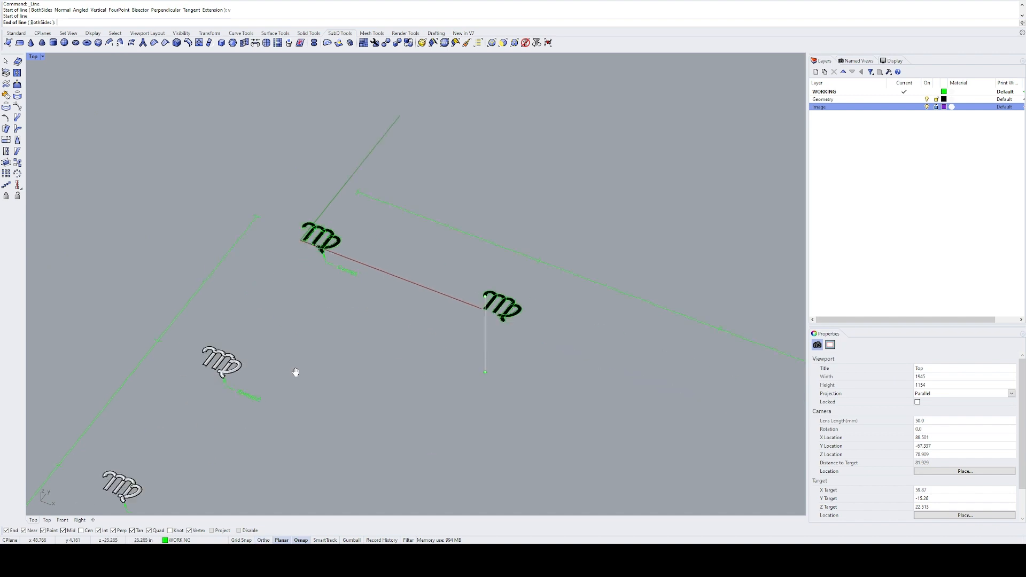
pyautogui.scroll(10, 322, 244)
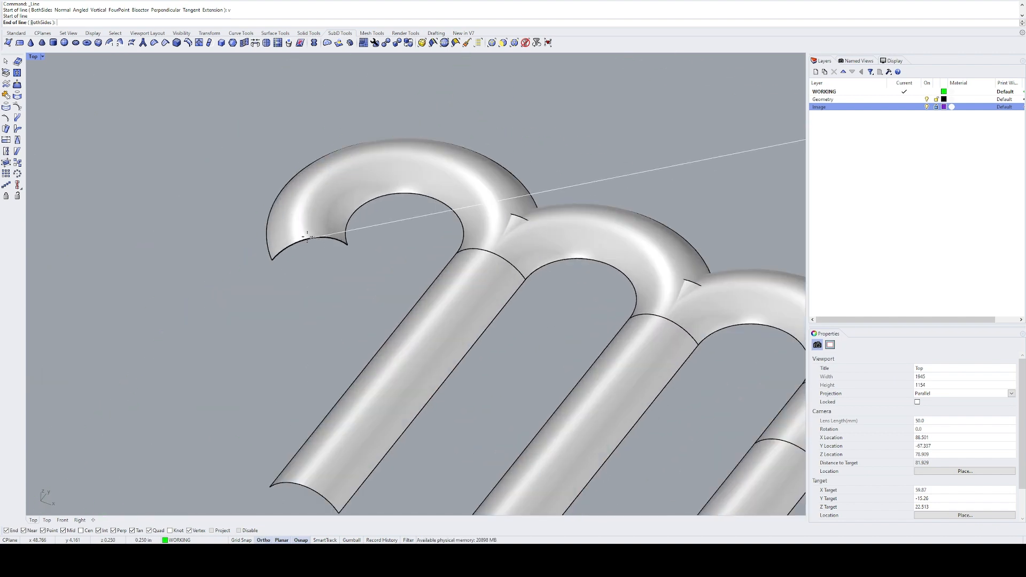
pyautogui.scroll(2, 310, 238)
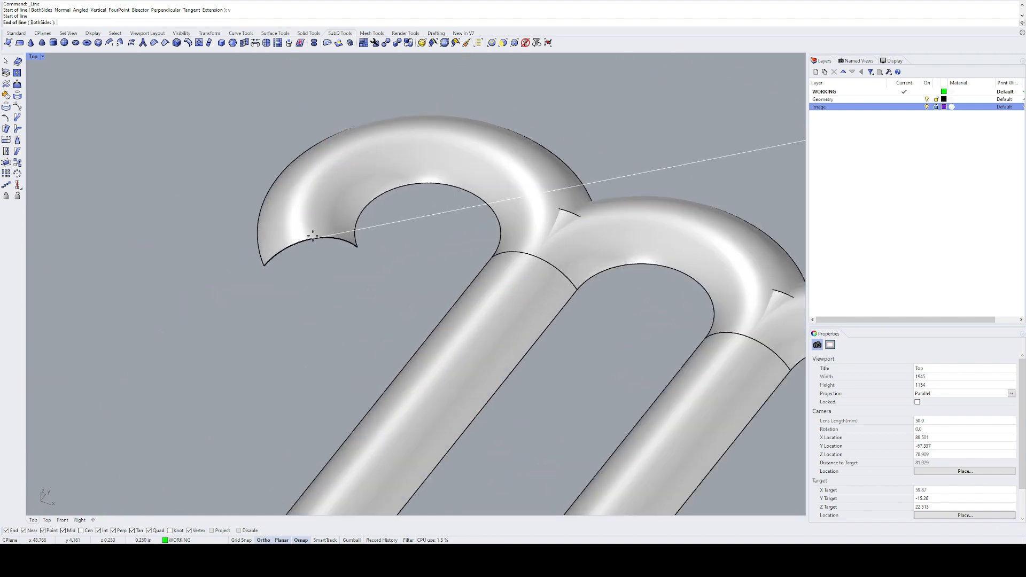
pyautogui.scroll(-5, 315, 235)
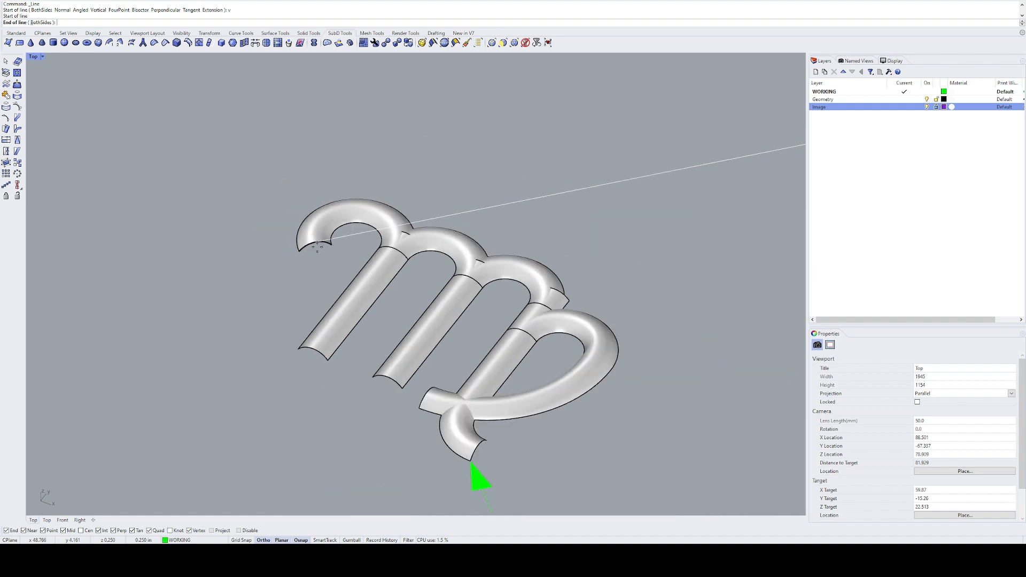
pyautogui.write('zs')
pyautogui.press('Return')
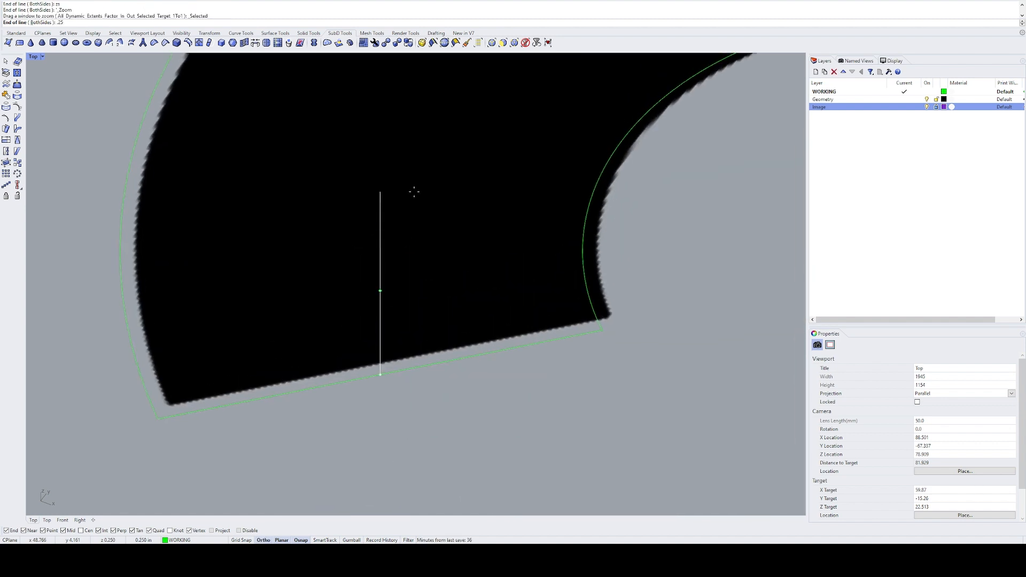
pyautogui.click(414, 192)
# Step: Draw a start-point arc between the hook end line's endpoints, passing through the vertical line's top, and delete the vertical line
pyautogui.scroll(-6, 431, 227)
pyautogui.moveTo(437, 216); pyautogui.dragTo(415, 254, button='right')
pyautogui.write('arc')
pyautogui.press('Return')
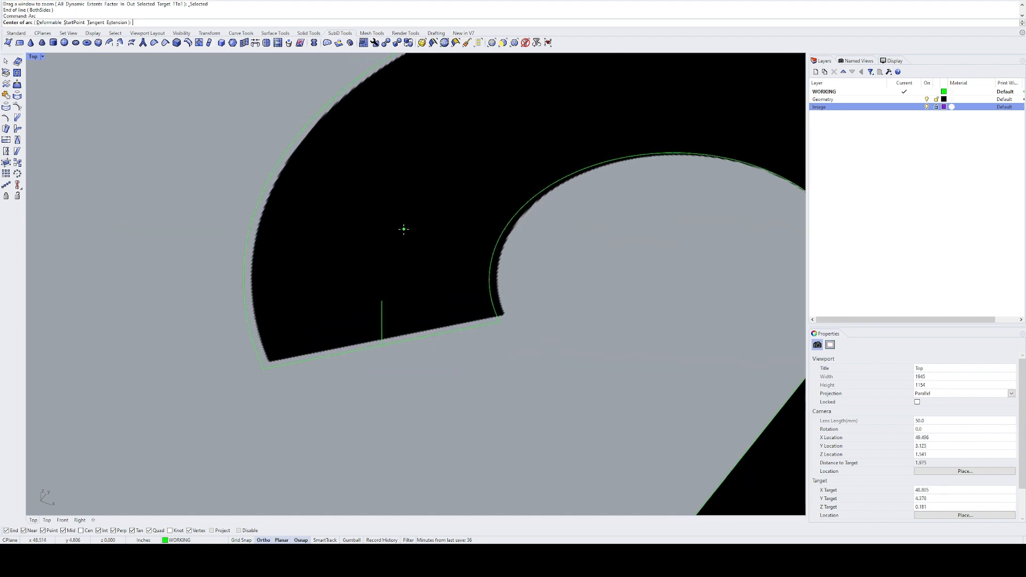
pyautogui.write('s')
pyautogui.press('Return')
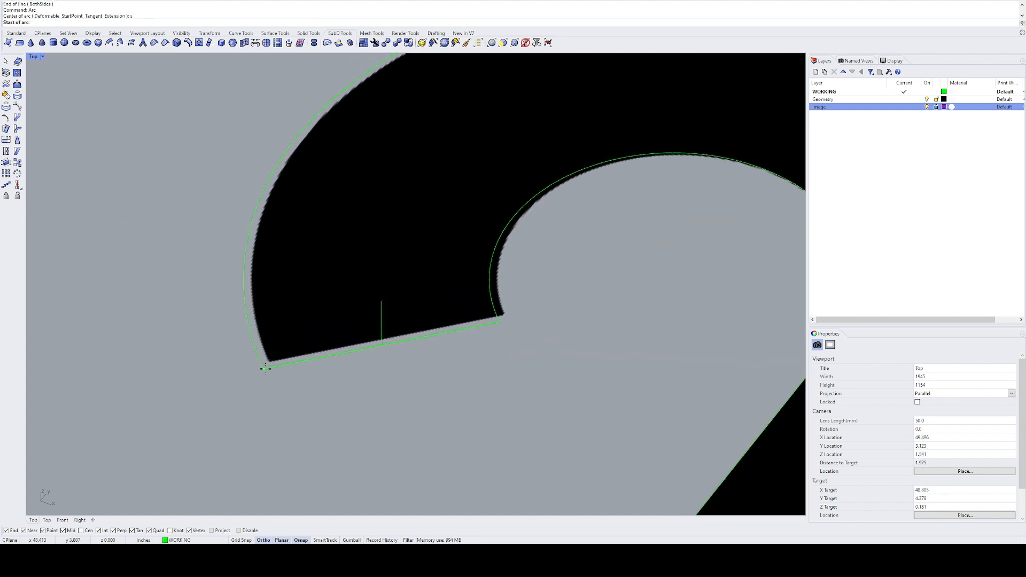
pyautogui.click(265, 369)
pyautogui.click(499, 321)
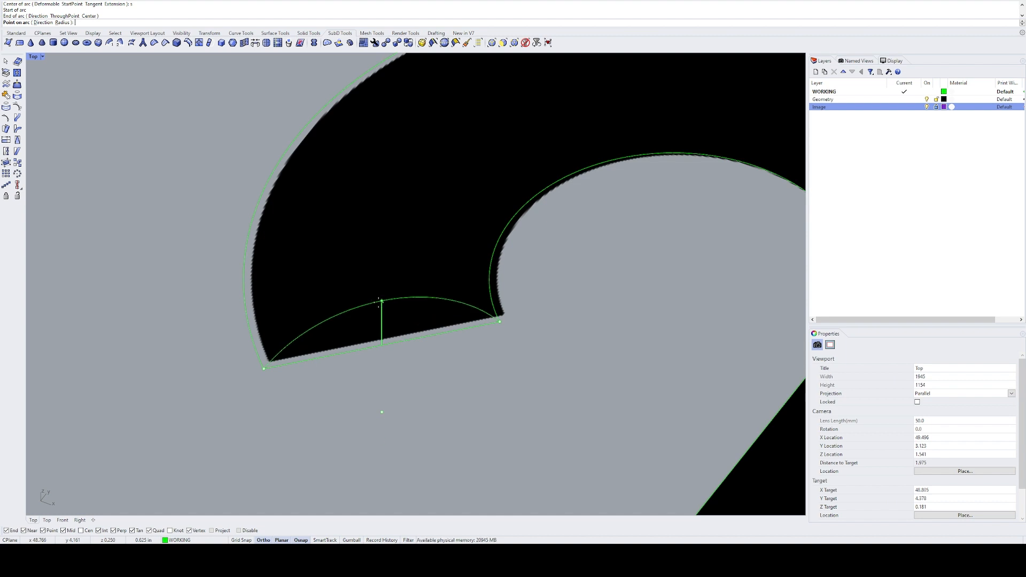
pyautogui.click(381, 301)
pyautogui.press('Delete')
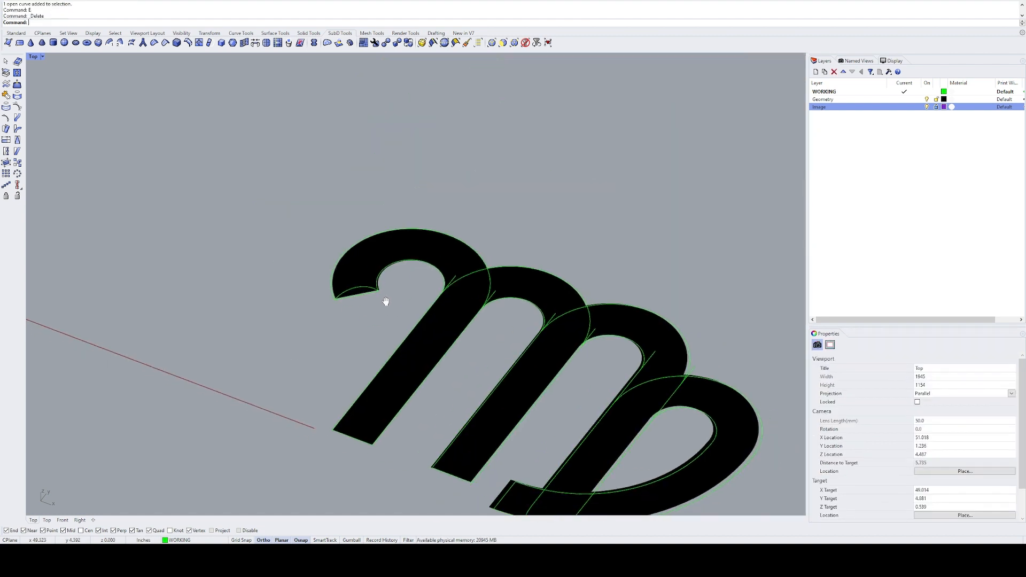
# Step: Orient an unscaled copy of the profile arc from the hook's end to span the top of the left stem
pyautogui.moveTo(386, 301); pyautogui.dragTo(374, 294, button='right')
pyautogui.click(357, 281)
pyautogui.write('oo')
pyautogui.press('Return')
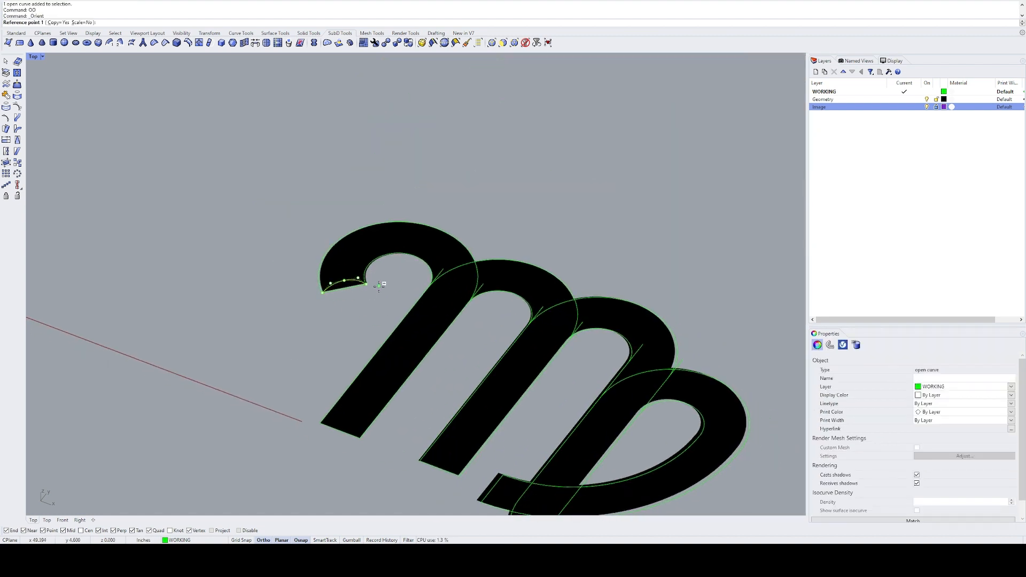
pyautogui.click(366, 284)
pyautogui.click(344, 288)
pyautogui.scroll(5, 481, 302)
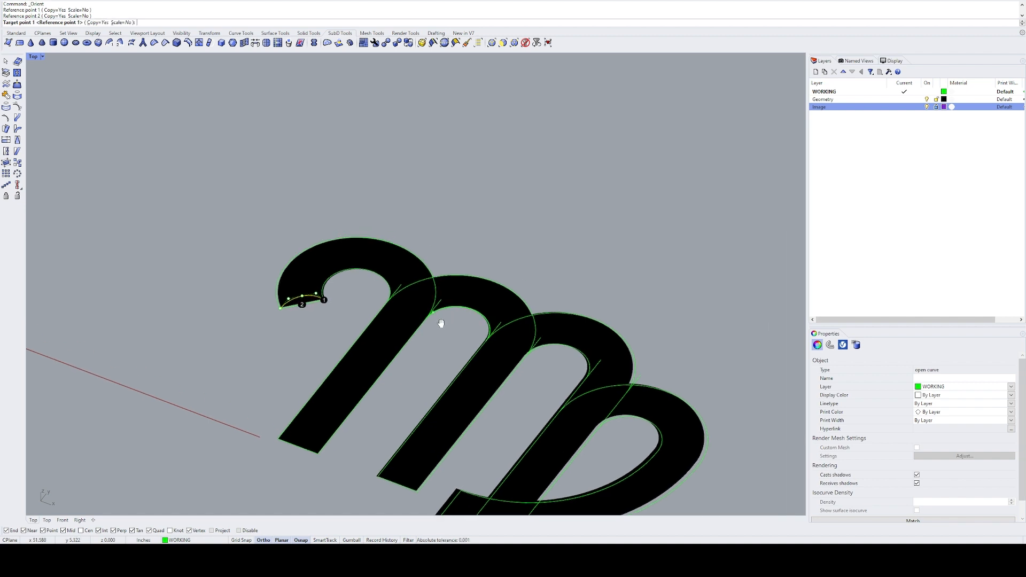
pyautogui.click(414, 322)
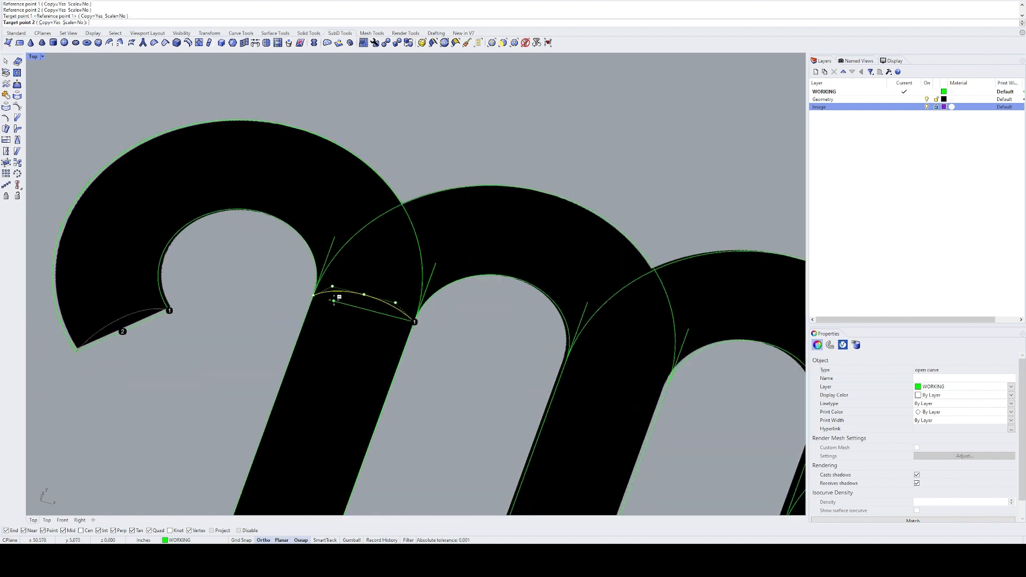
pyautogui.click(314, 295)
# Step: Place oriented copies of the profile arc across the tops of the middle and right stems
pyautogui.moveTo(679, 398); pyautogui.dragTo(528, 322, button='right')
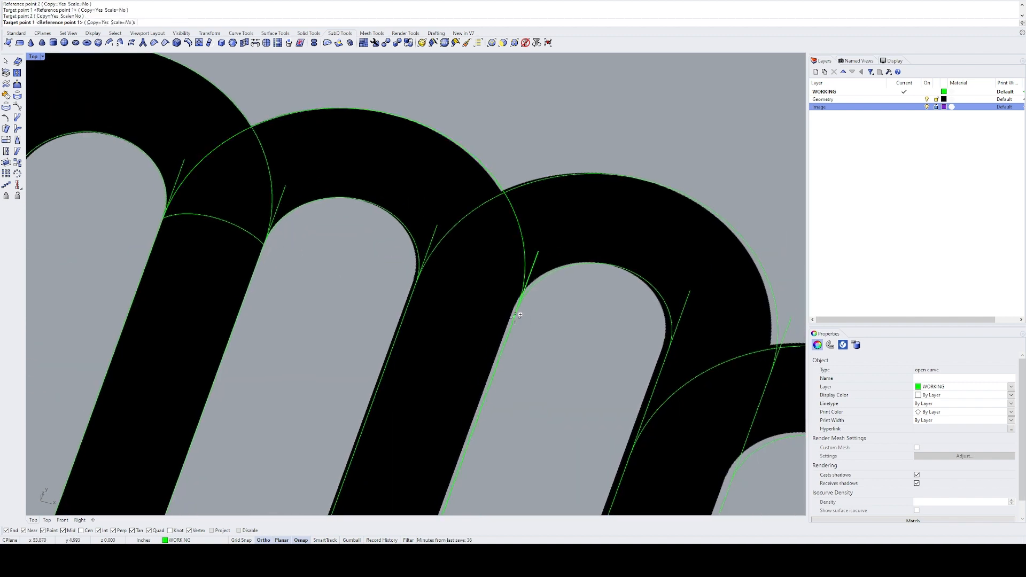
pyautogui.click(517, 309)
pyautogui.click(463, 293)
pyautogui.scroll(-6, 450, 285)
pyautogui.moveTo(620, 376); pyautogui.dragTo(458, 276, button='right')
pyautogui.click(442, 288)
pyautogui.click(389, 274)
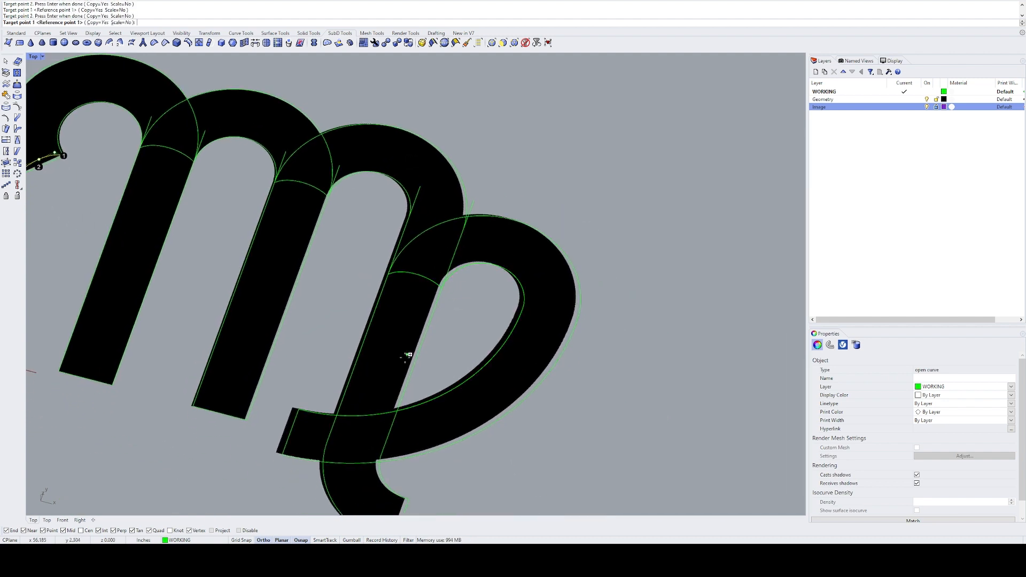
# Step: Place oriented copies of the profile arc at the loop's tail end and the right stem's foot end
pyautogui.moveTo(399, 368); pyautogui.dragTo(462, 287, button='right')
pyautogui.click(361, 330)
pyautogui.click(345, 374)
pyautogui.moveTo(489, 425); pyautogui.dragTo(438, 361, button='right')
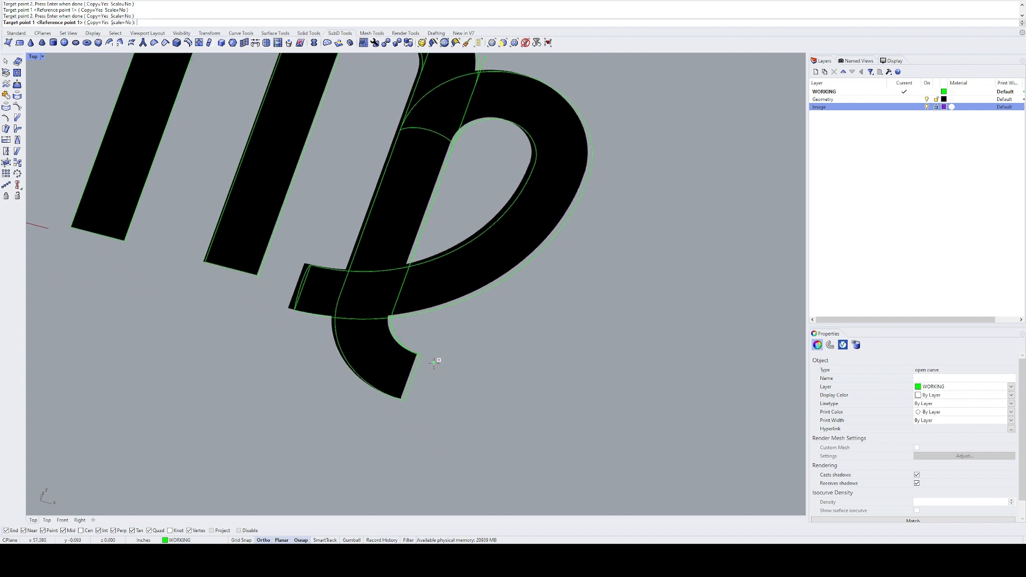
pyautogui.click(420, 355)
pyautogui.click(412, 378)
pyautogui.press('Return')
pyautogui.press('Return')
pyautogui.click(491, 360)
pyautogui.scroll(-8, 481, 360)
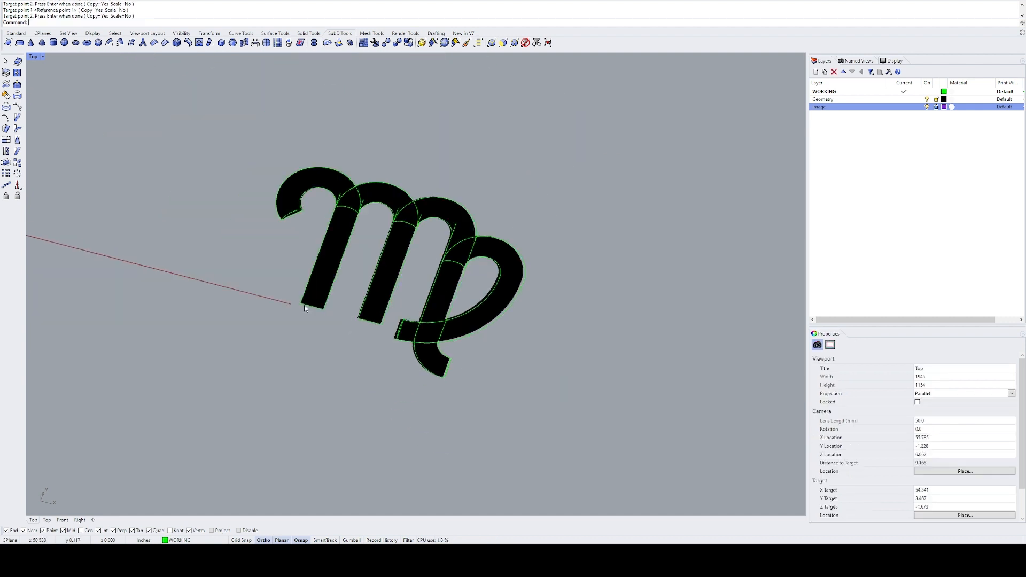
pyautogui.moveTo(316, 284); pyautogui.dragTo(485, 337, button='right')
pyautogui.scroll(6, 497, 279)
pyautogui.moveTo(477, 212); pyautogui.dragTo(419, 312, button='right')
pyautogui.moveTo(418, 311); pyautogui.dragTo(378, 248)
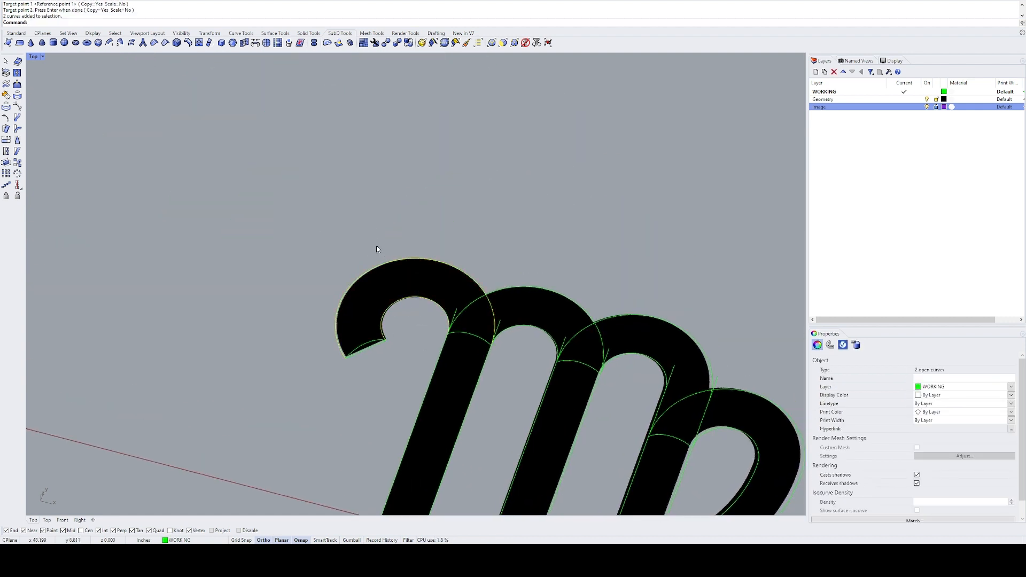
pyautogui.scroll(-6, 454, 251)
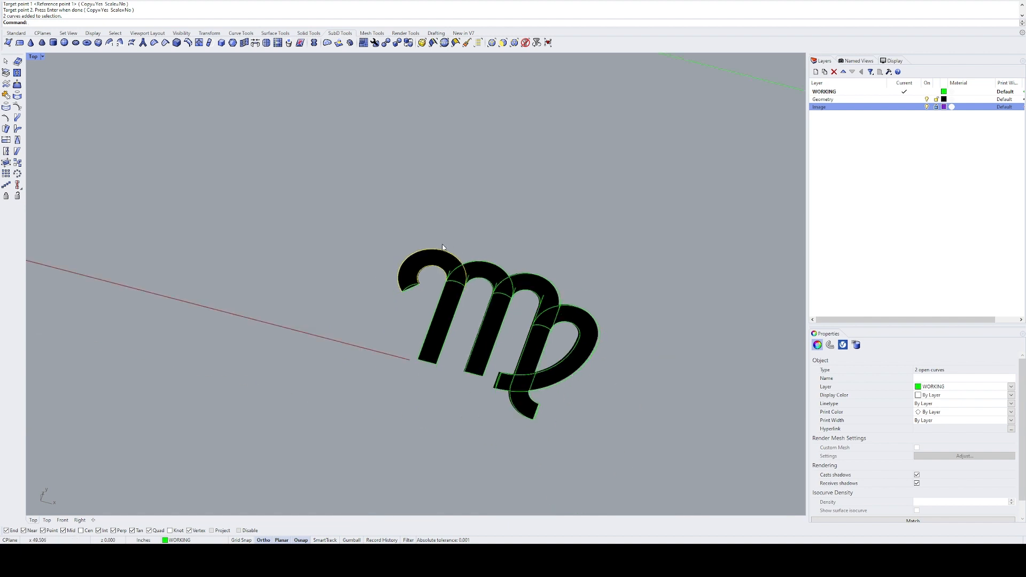
pyautogui.press('Escape')
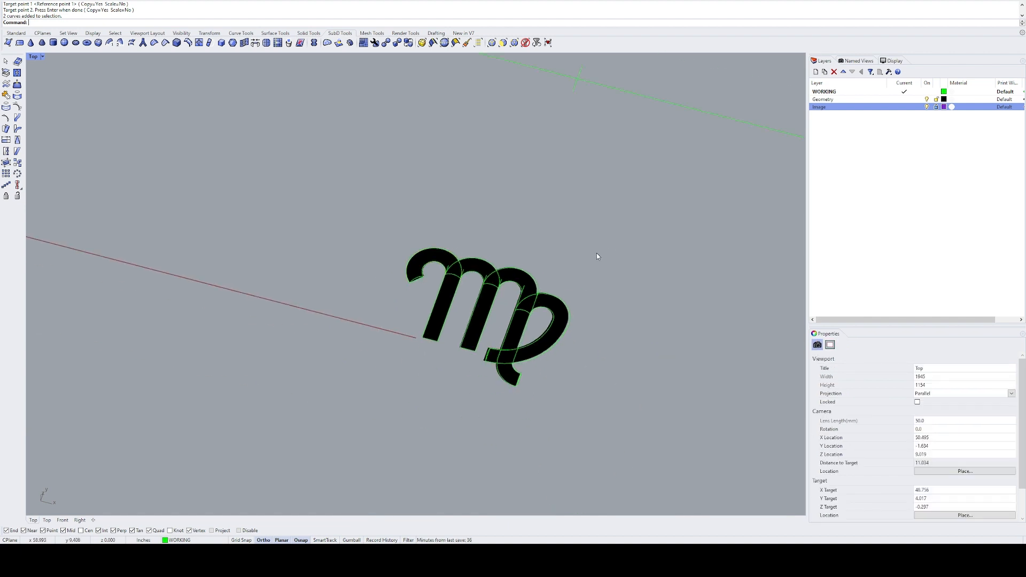
# Step: Copy all of the symbol's curves to an empty area well below the reference image
pyautogui.moveTo(620, 210); pyautogui.dragTo(382, 419)
pyautogui.moveTo(563, 385); pyautogui.dragTo(478, 342, button='right')
pyautogui.write('C')
pyautogui.press('Return')
pyautogui.click(511, 333)
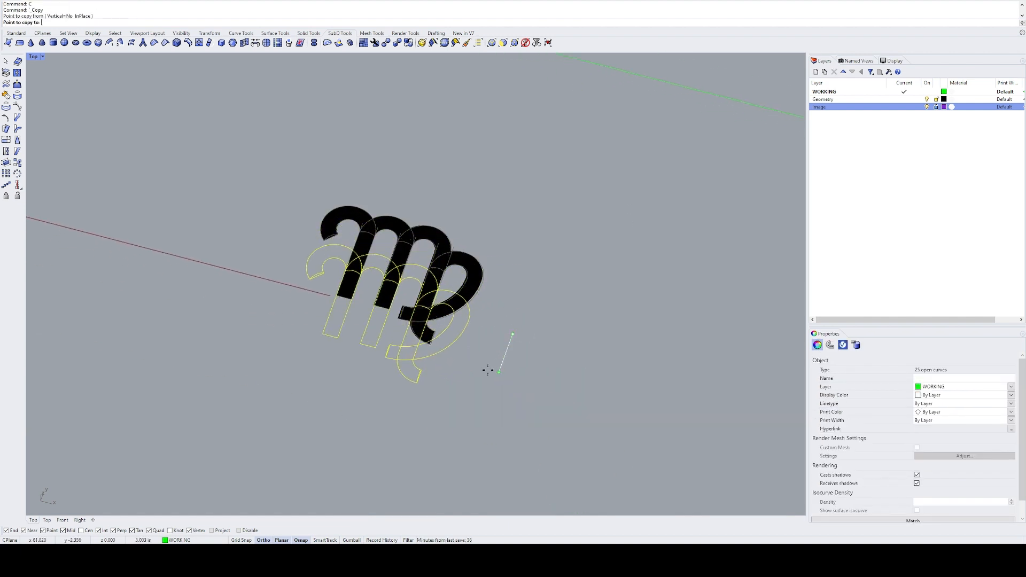
pyautogui.click(489, 394)
pyautogui.press('Return')
pyautogui.write('ZS')
pyautogui.press('Return')
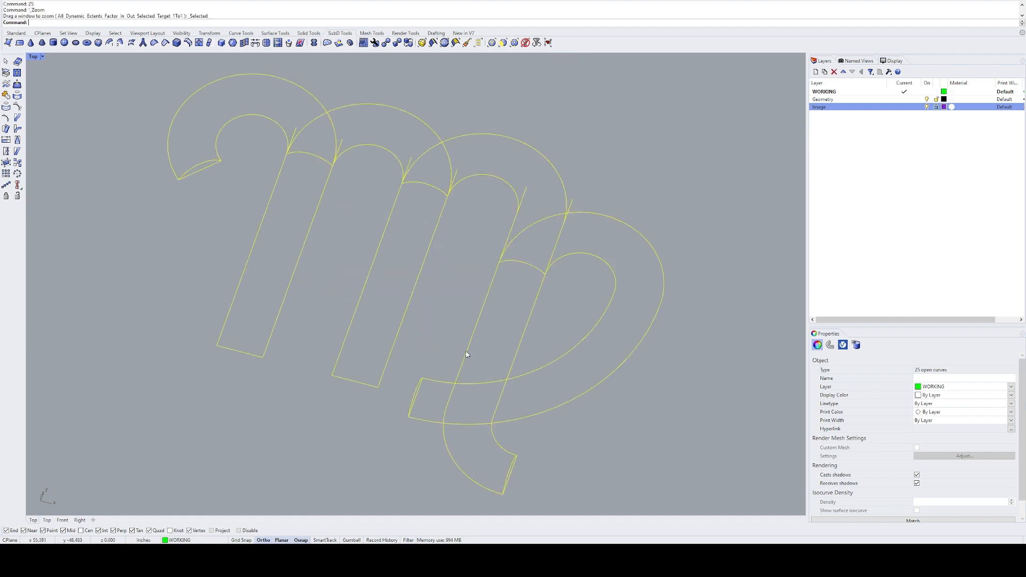
# Step: Sweep the hook's end arc along the copied left hook's inner and outer curves as two rails
pyautogui.press('Escape')
pyautogui.moveTo(378, 221); pyautogui.dragTo(366, 266, button='right')
pyautogui.click(195, 207)
pyautogui.moveTo(230, 209); pyautogui.dragTo(316, 264, button='right')
pyautogui.moveTo(321, 241); pyautogui.dragTo(309, 162)
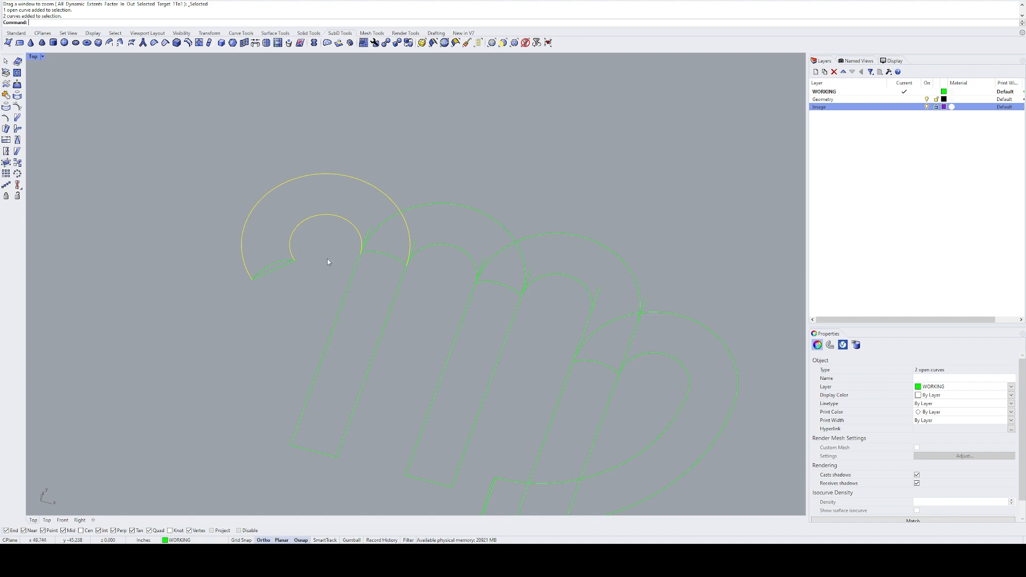
pyautogui.moveTo(327, 264); pyautogui.dragTo(319, 284, button='right')
pyautogui.write('S2')
pyautogui.press('Return')
pyautogui.click(275, 279)
pyautogui.press('Return')
pyautogui.press('Return')
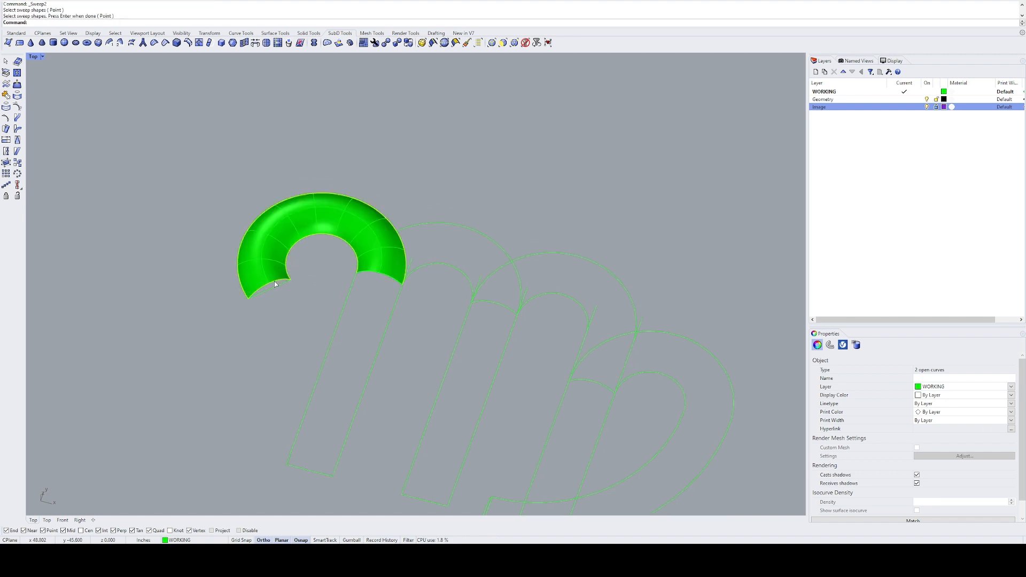
# Step: Create a two-rail sweep along the second arch's curves using the arc at the top of the left stem
pyautogui.moveTo(419, 293); pyautogui.dragTo(336, 308, button='right')
pyautogui.moveTo(362, 287); pyautogui.dragTo(347, 225)
pyautogui.write('S2')
pyautogui.press('Return')
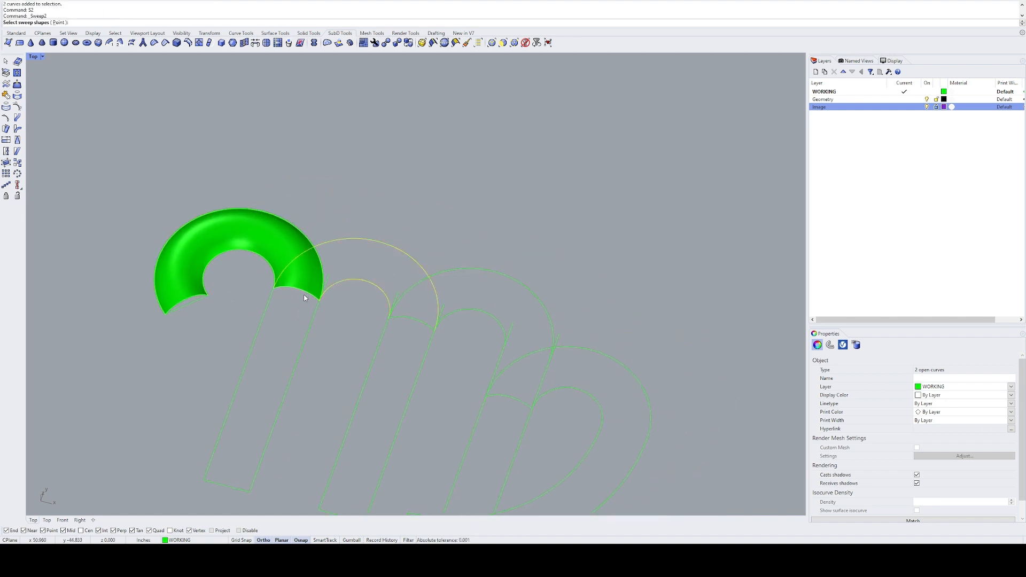
pyautogui.click(306, 292)
pyautogui.press('Return')
pyautogui.moveTo(359, 316); pyautogui.dragTo(274, 290, button='right')
pyautogui.press('Return')
# Step: Create a two-rail sweep along the third arch's curves using the arc at the top of the middle stem
pyautogui.moveTo(433, 227); pyautogui.dragTo(376, 295)
pyautogui.write('S2')
pyautogui.press('Return')
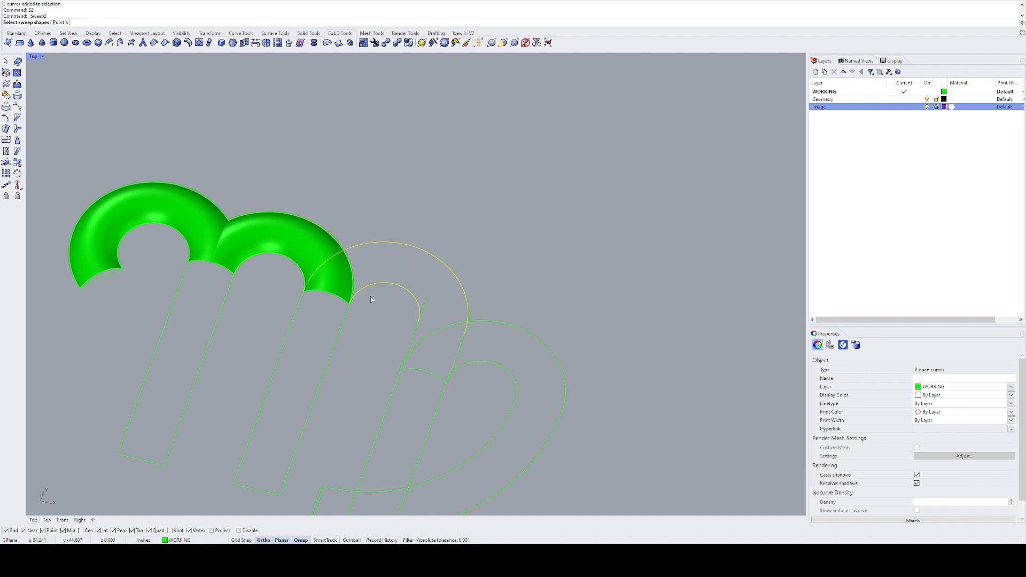
pyautogui.click(336, 297)
pyautogui.press('Return')
pyautogui.press('Return')
# Step: Set up a two-rail sweep along the loop's inner and outer curves using the arc at the right stem's top
pyautogui.moveTo(369, 332); pyautogui.dragTo(280, 261, button='right')
pyautogui.moveTo(464, 251); pyautogui.dragTo(410, 324)
pyautogui.write('S2')
pyautogui.press('Return')
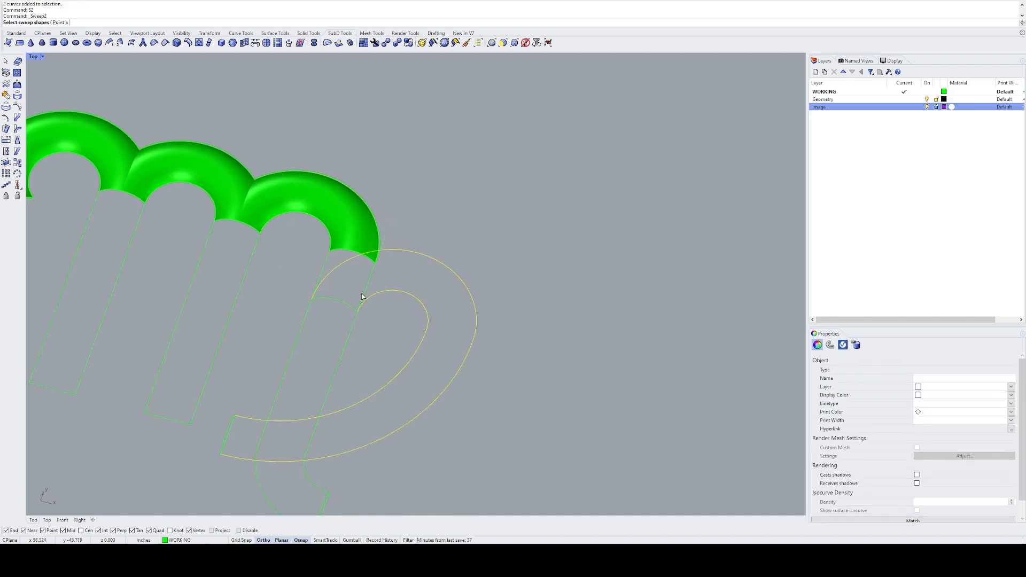
pyautogui.click(339, 300)
pyautogui.press('Return')
# Step: Add a slash across the loop's outer bend between its inner and outer rails and create the two-rail sweep
pyautogui.moveTo(394, 318); pyautogui.dragTo(382, 296, button='right')
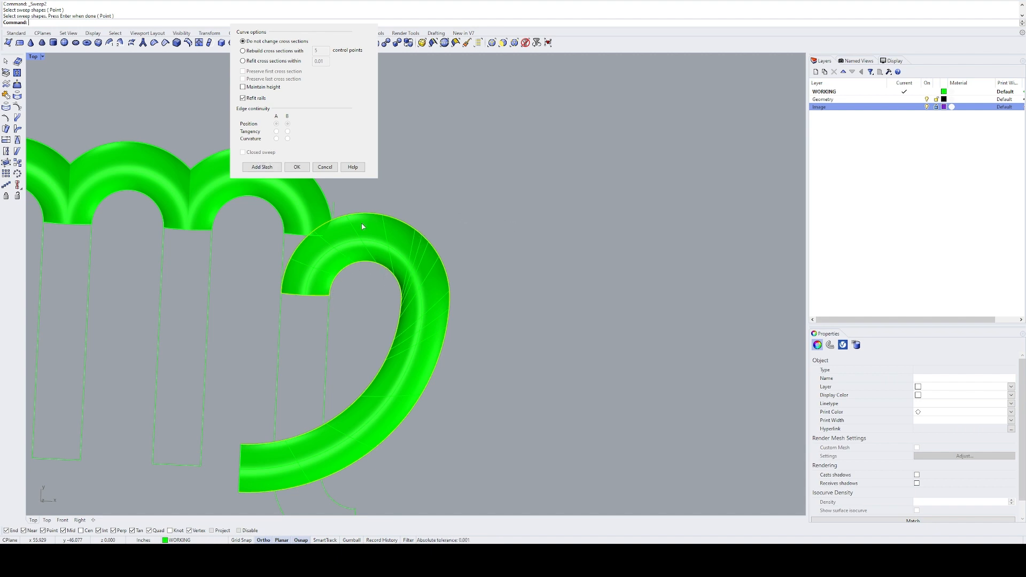
pyautogui.keyDown('ctrl'); pyautogui.keyDown('shift'); pyautogui.moveTo(328, 258); pyautogui.dragTo(327, 238, button='right'); pyautogui.keyUp('shift'); pyautogui.keyUp('ctrl')
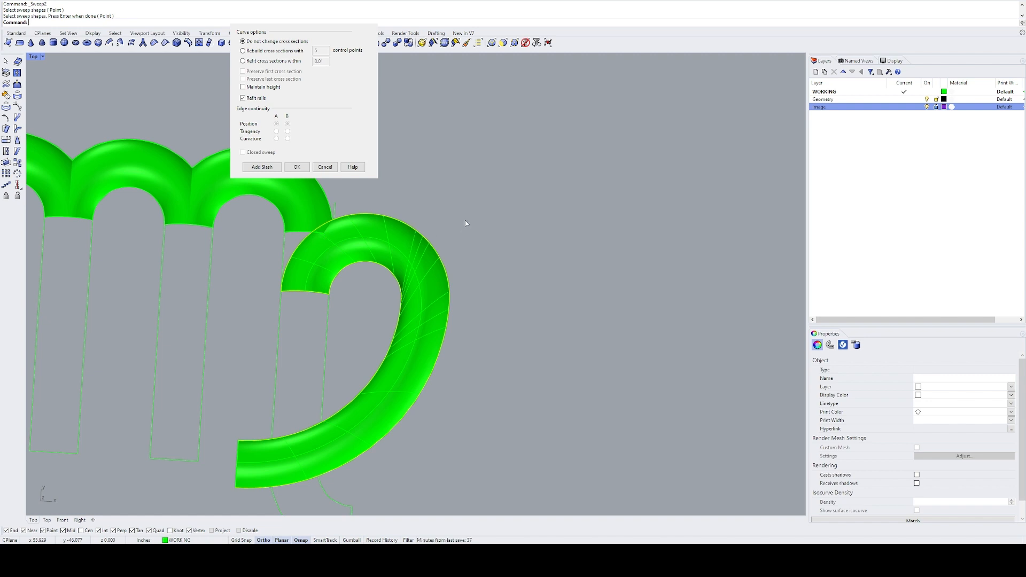
pyautogui.click(263, 168)
pyautogui.click(403, 300)
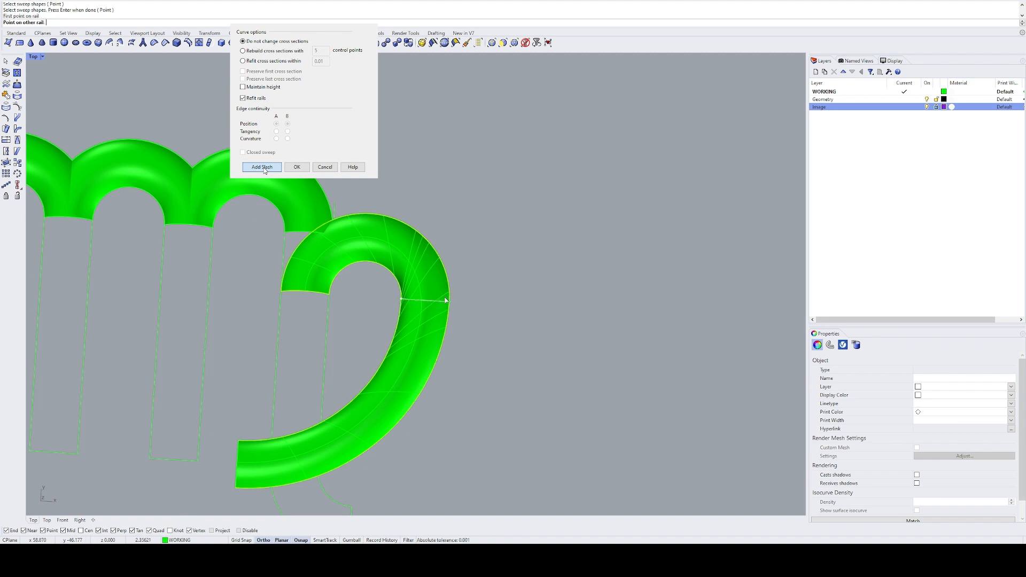
pyautogui.click(448, 303)
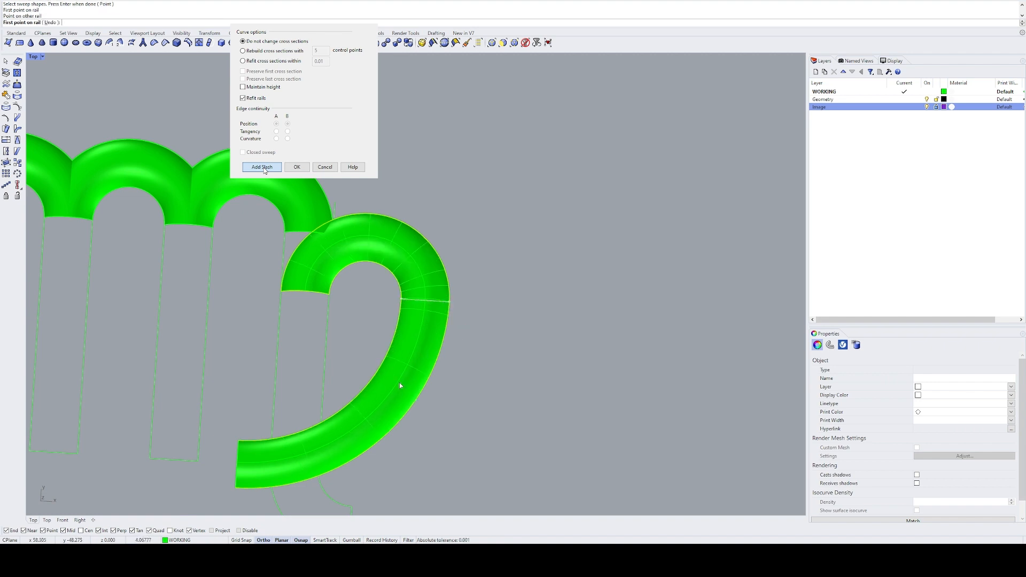
pyautogui.moveTo(401, 385); pyautogui.dragTo(432, 350, button='right')
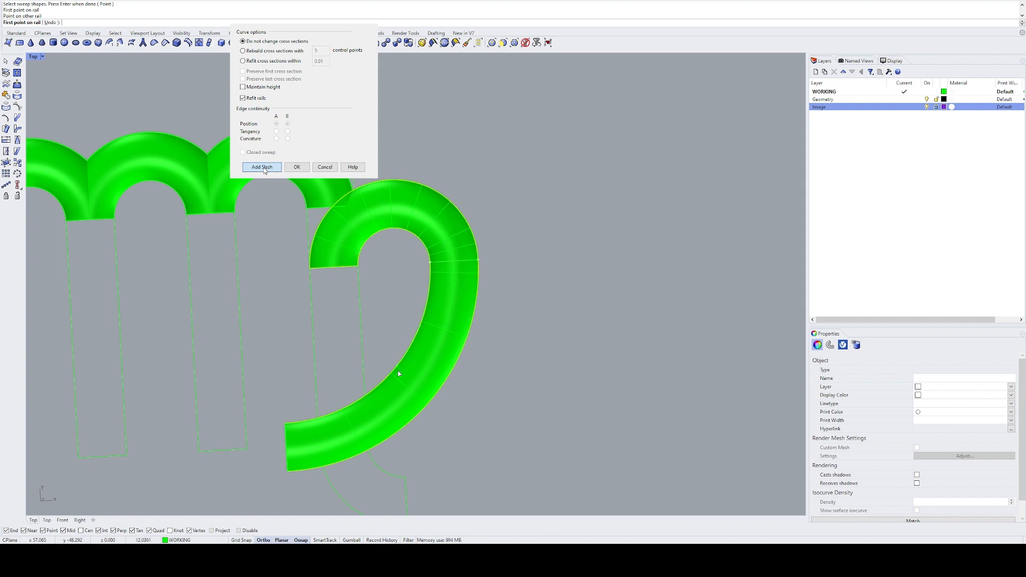
pyautogui.press('Return')
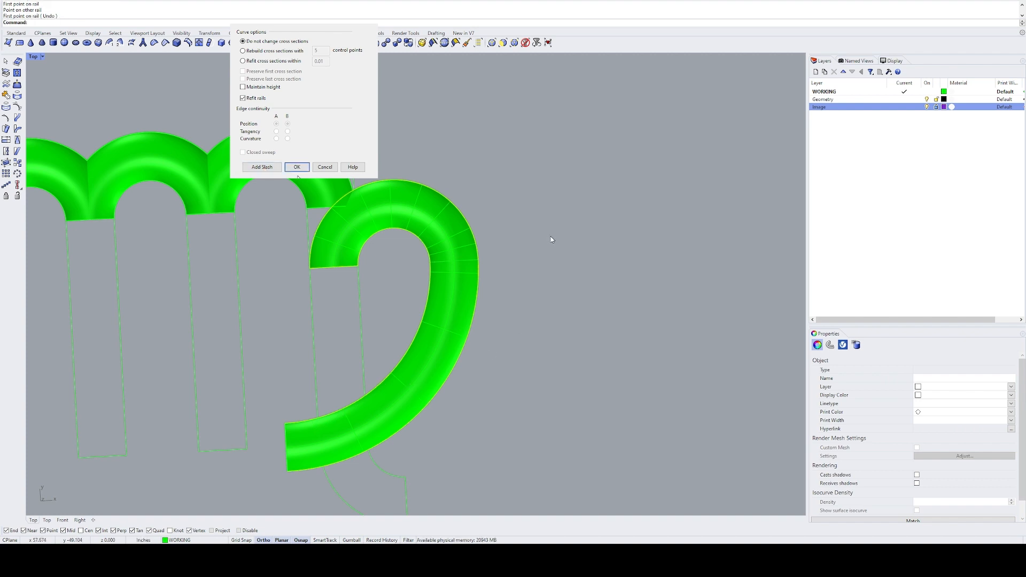
pyautogui.press('Return')
# Step: Set up a two-rail sweep along the right stem's two curves down through its curved tail, using an arc across the stem
pyautogui.moveTo(395, 422); pyautogui.dragTo(404, 311, button='right')
pyautogui.moveTo(383, 264); pyautogui.dragTo(290, 278)
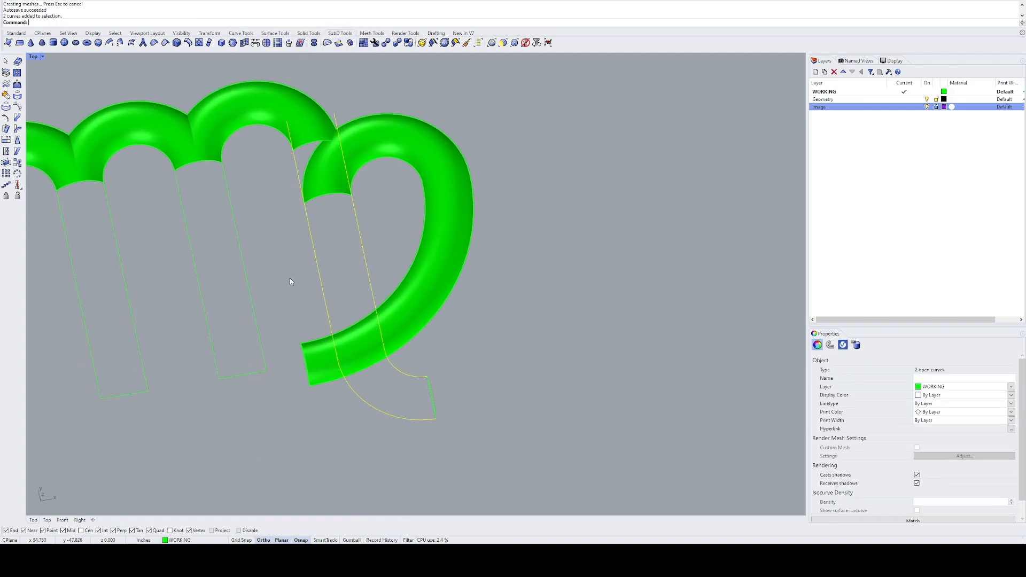
pyautogui.moveTo(434, 363); pyautogui.dragTo(329, 369, button='right')
pyautogui.press('Return')
pyautogui.click(324, 323)
pyautogui.press('Return')
pyautogui.hotkey('ctrl', 'z')
pyautogui.press('Return')
pyautogui.click(323, 327)
pyautogui.press('Return')
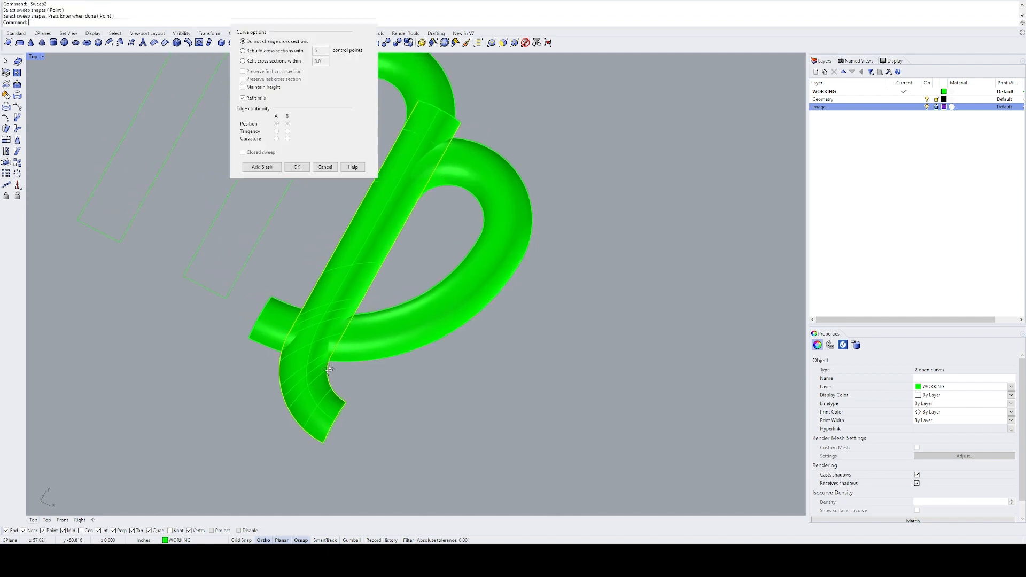
# Step: Add a slash between the right stem's rails just above the tail's bend and create the two-rail sweep
pyautogui.click(263, 169)
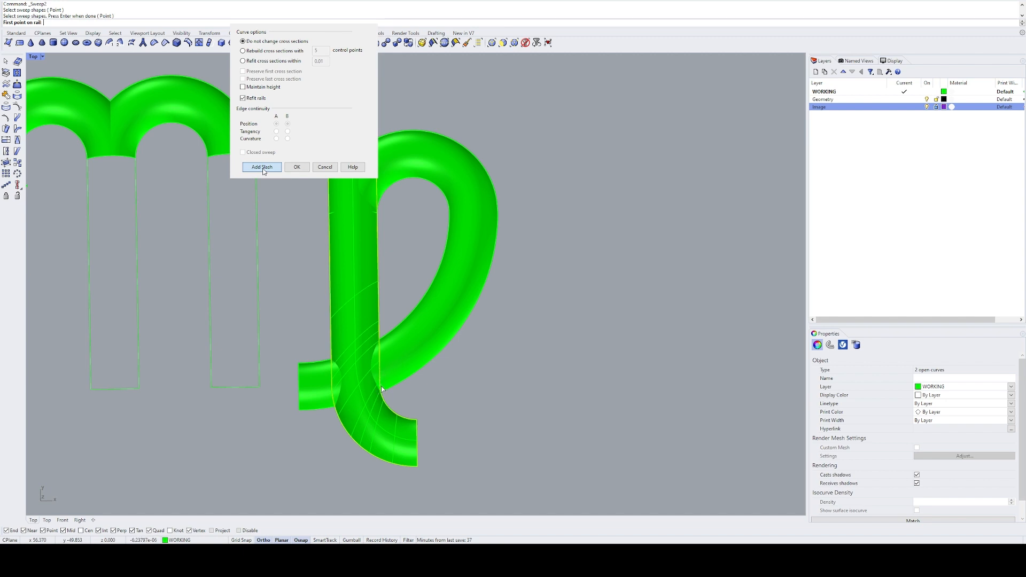
pyautogui.click(380, 385)
pyautogui.click(332, 384)
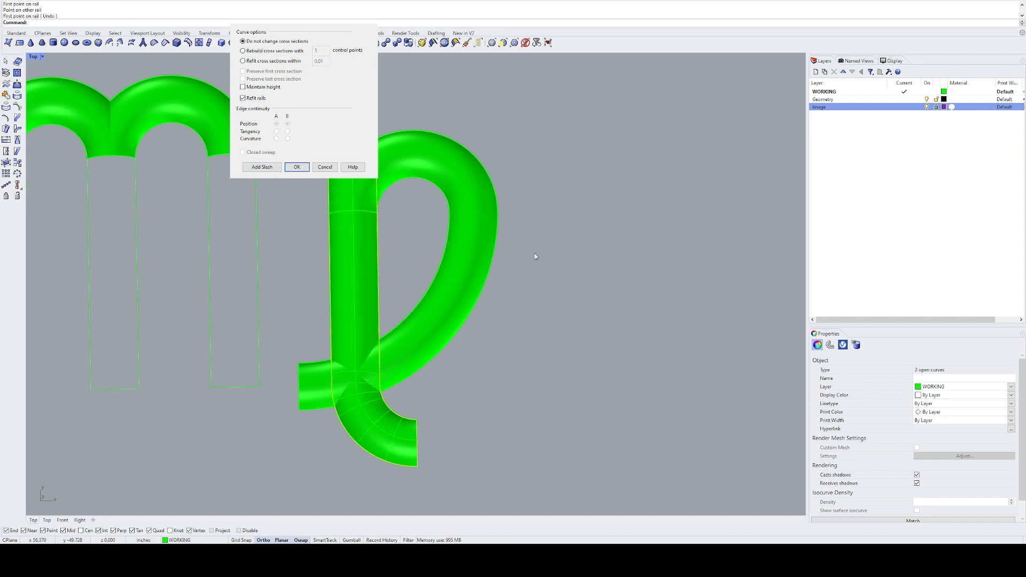
pyautogui.click(296, 168)
pyautogui.moveTo(435, 231); pyautogui.dragTo(373, 274)
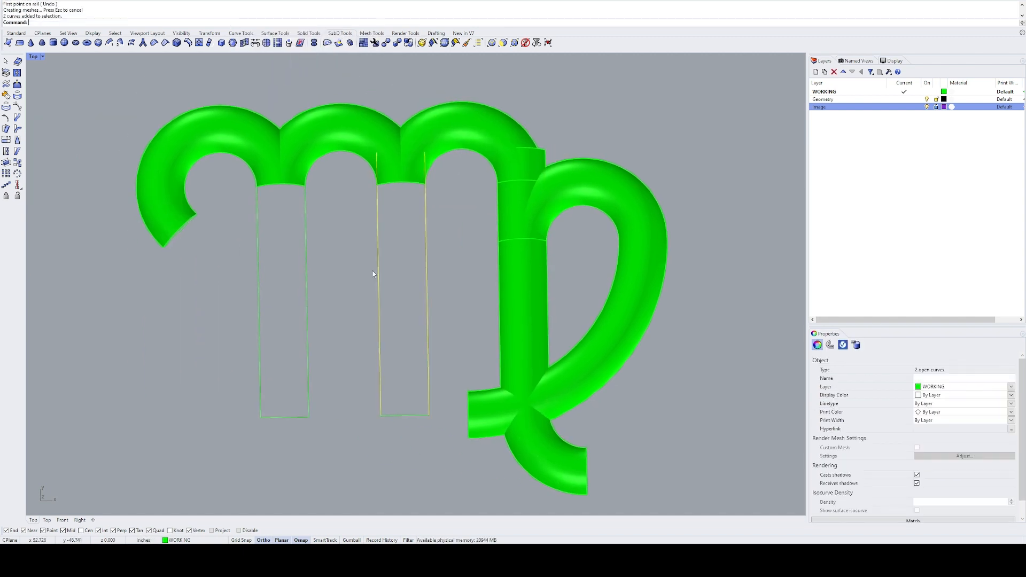
pyautogui.keyDown('ctrl'); pyautogui.keyDown('shift'); pyautogui.moveTo(421, 372); pyautogui.dragTo(392, 337, button='right'); pyautogui.keyUp('shift'); pyautogui.keyUp('ctrl')
pyautogui.write('S2')
pyautogui.press('Return')
pyautogui.click(372, 378)
pyautogui.press('Escape')
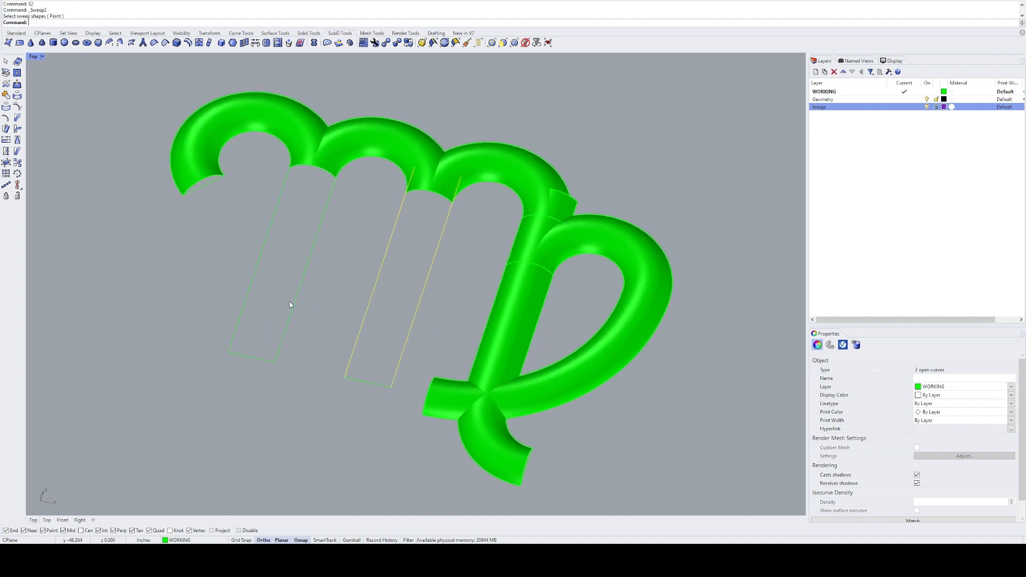
pyautogui.press('Escape')
# Step: Copy the arc at the top of the middle stem to the stem's bottom end
pyautogui.keyDown('ctrl'); pyautogui.keyDown('shift'); pyautogui.moveTo(288, 327); pyautogui.dragTo(270, 349, button='right'); pyautogui.keyUp('shift'); pyautogui.keyUp('ctrl')
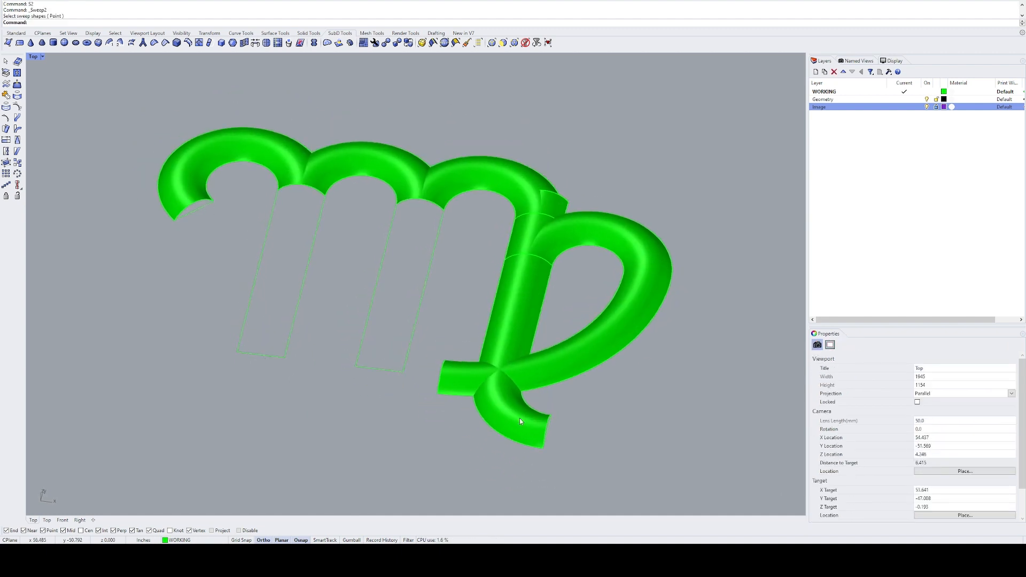
pyautogui.click(436, 204)
pyautogui.write('C')
pyautogui.press('Return')
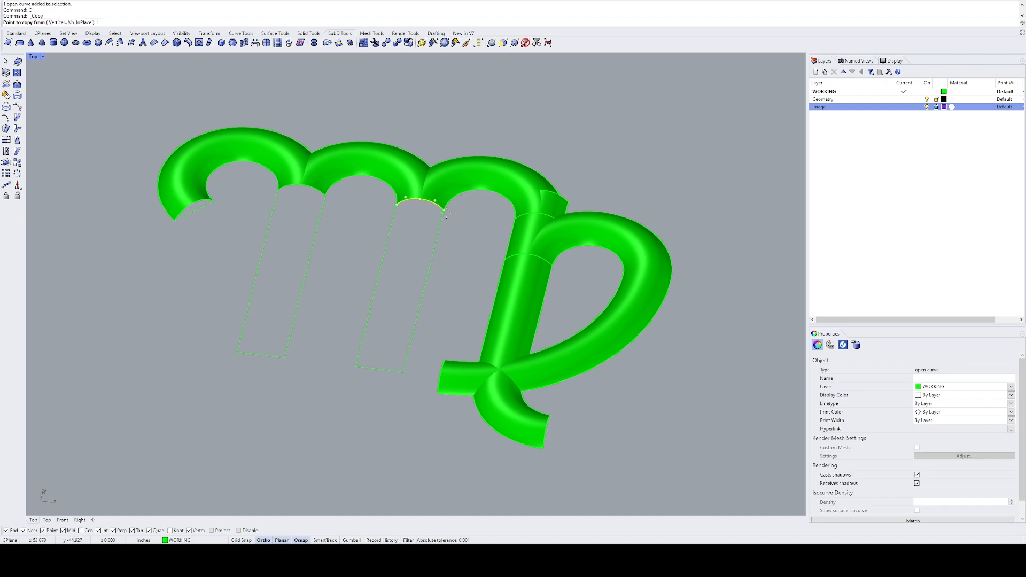
pyautogui.click(444, 210)
pyautogui.click(404, 372)
pyautogui.press('Return')
# Step: Create a two-rail sweep along the middle stem's two edge lines using the arc at its bottom end
pyautogui.moveTo(437, 332); pyautogui.dragTo(367, 301)
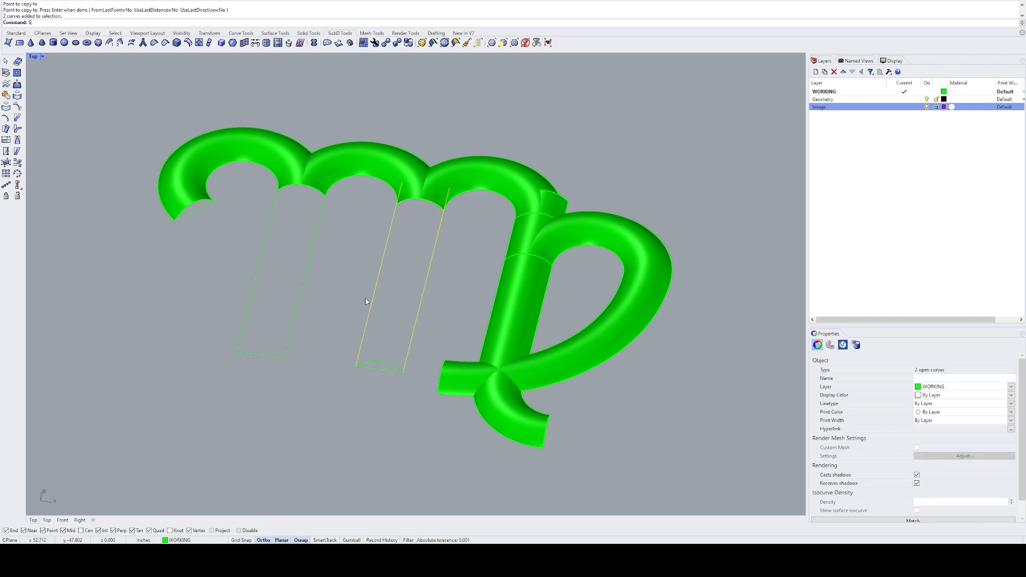
pyautogui.write('S2')
pyautogui.press('Return')
pyautogui.click(379, 361)
pyautogui.press('Return')
# Step: Copy the arc at the middle stem's bottom end to the bottom end of the left stem
pyautogui.press('Return')
pyautogui.moveTo(342, 380); pyautogui.dragTo(416, 354)
pyautogui.keyDown('ctrl'); pyautogui.click(390, 371); pyautogui.keyUp('ctrl')
pyautogui.write('C')
pyautogui.press('Return')
pyautogui.click(403, 372)
pyautogui.click(285, 358)
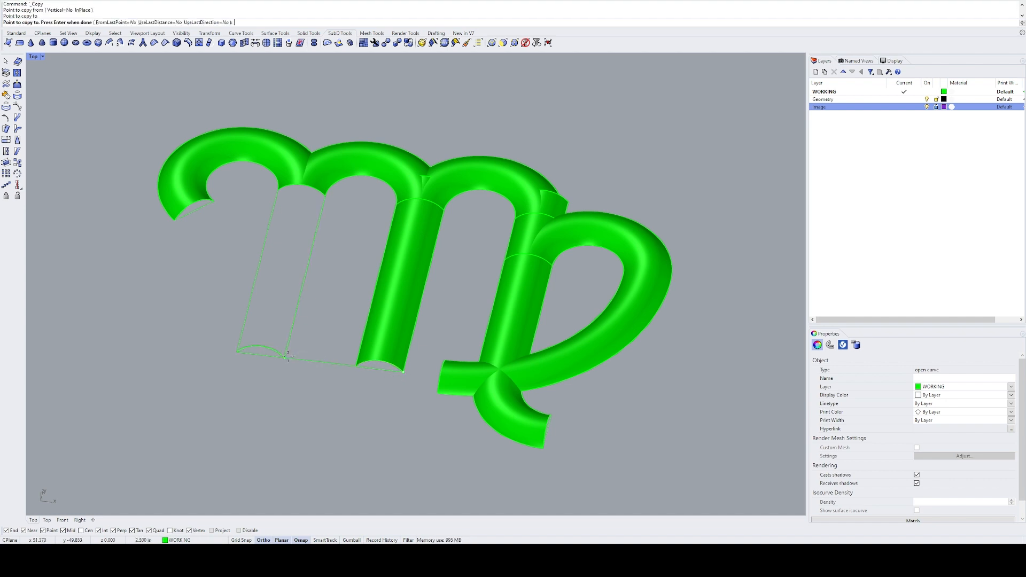
# Step: Create a two-rail sweep along the left stem's two edge lines using the arc at its bottom end
pyautogui.press('Return')
pyautogui.moveTo(318, 313); pyautogui.dragTo(222, 264)
pyautogui.write('S2')
pyautogui.press('Return')
pyautogui.click(273, 350)
pyautogui.press('Return')
pyautogui.press('Return')
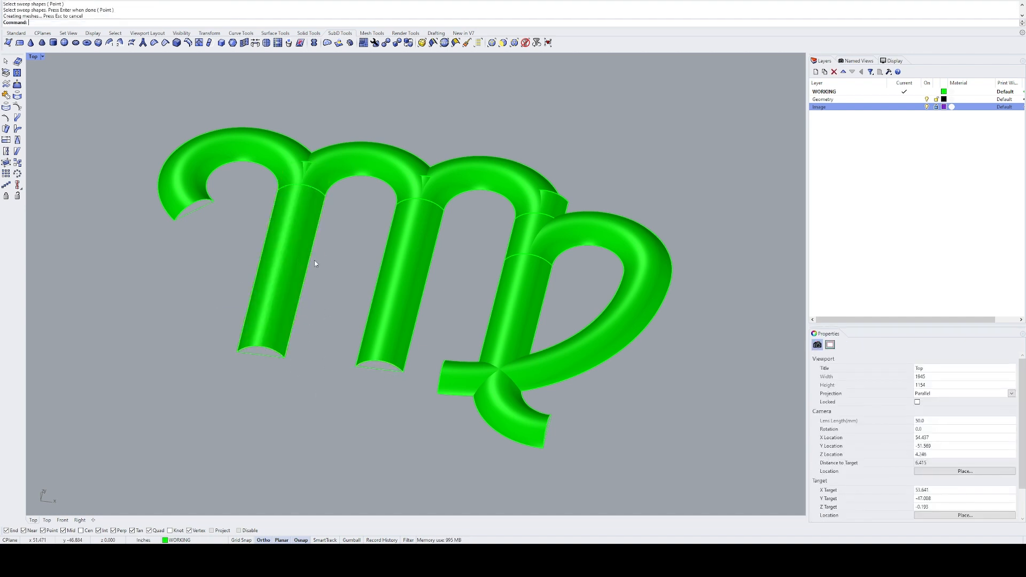
pyautogui.scroll(-8, 321, 260)
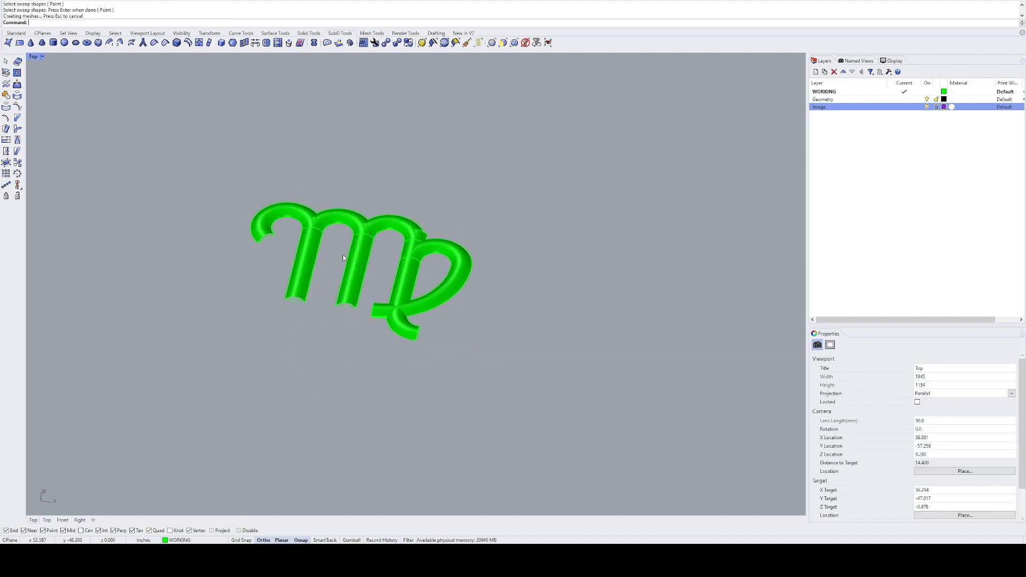
pyautogui.scroll(2, 343, 255)
pyautogui.keyDown('ctrl'); pyautogui.keyDown('shift'); pyautogui.moveTo(366, 280); pyautogui.dragTo(370, 342, button='right'); pyautogui.keyUp('shift'); pyautogui.keyUp('ctrl')
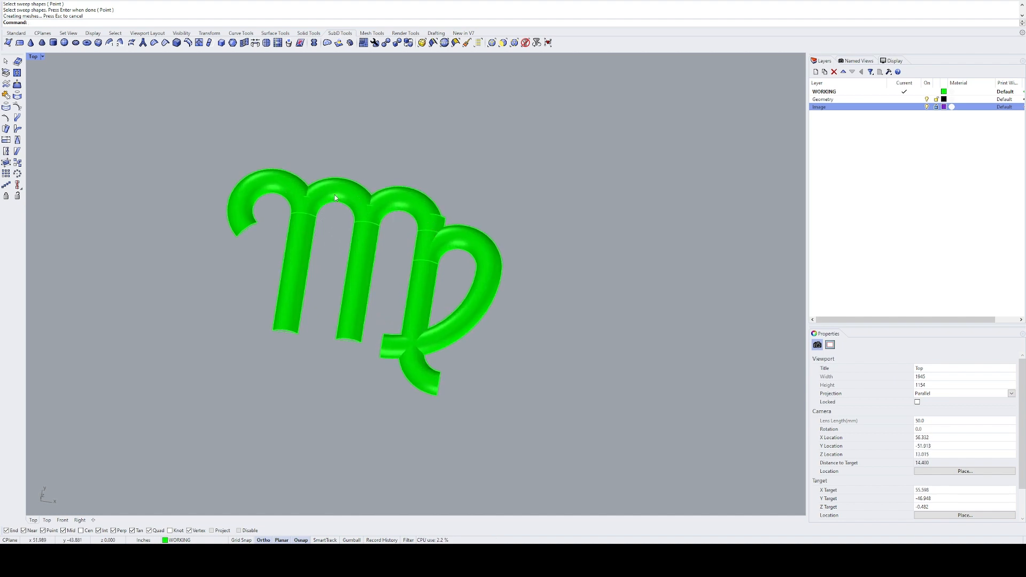
pyautogui.click(288, 187)
pyautogui.click(337, 221)
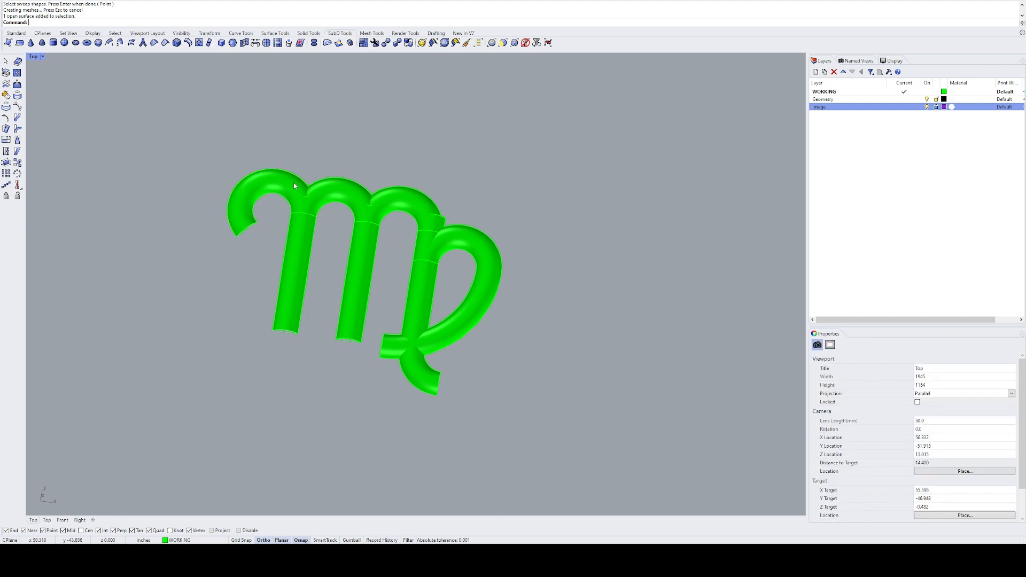
pyautogui.click(295, 183)
pyautogui.keyDown('shift'); pyautogui.click(322, 189); pyautogui.keyUp('shift')
pyautogui.keyDown('shift'); pyautogui.click(307, 221); pyautogui.keyUp('shift')
pyautogui.keyDown('shift'); pyautogui.click(377, 234); pyautogui.keyUp('shift')
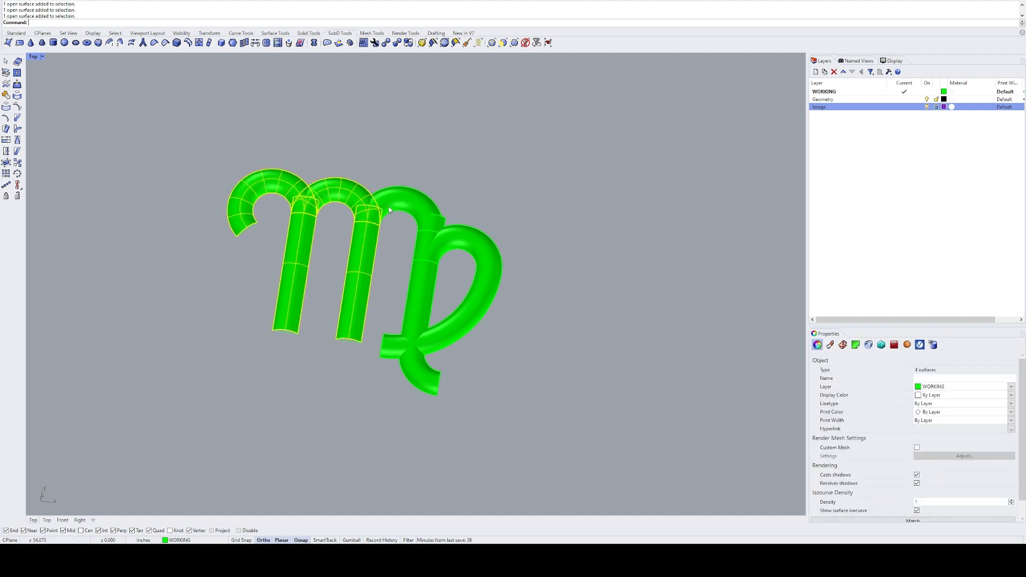
pyautogui.click(445, 198)
# Step: Trim off the left and middle stems' excess beyond the arcs where they meet the arches
pyautogui.scroll(6, 374, 214)
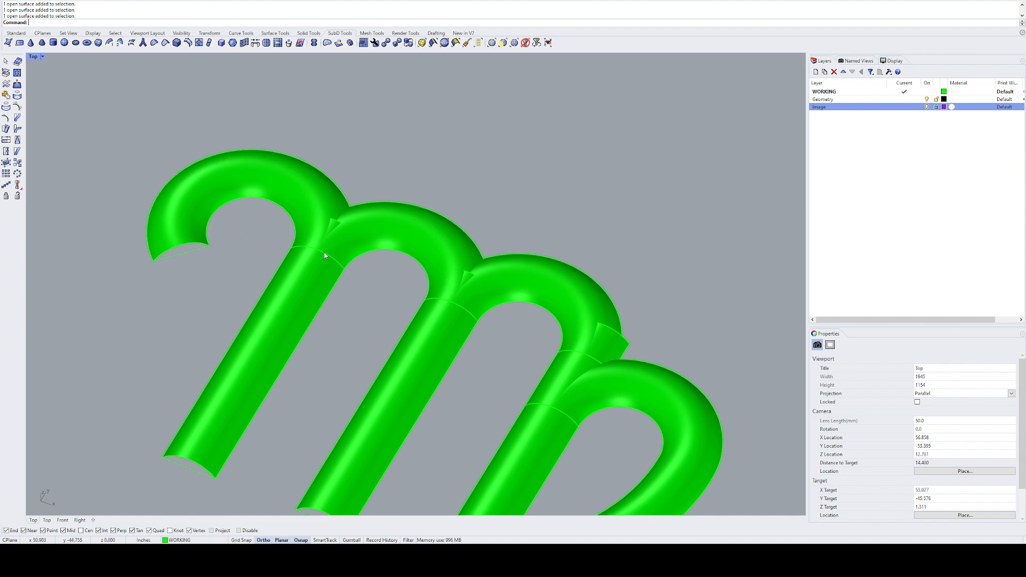
pyautogui.click(299, 273)
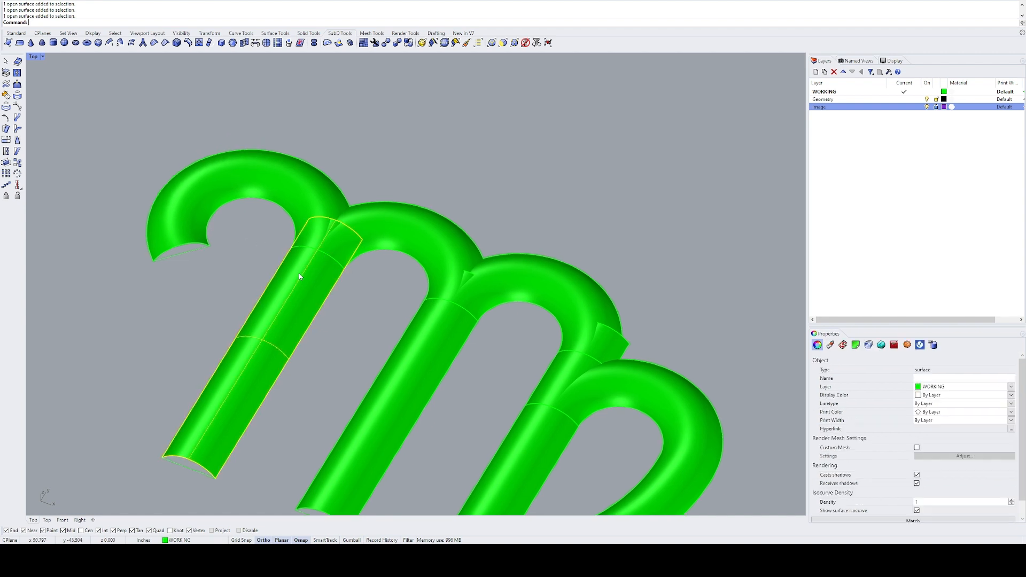
pyautogui.click(325, 256)
pyautogui.press('Return')
pyautogui.click(333, 225)
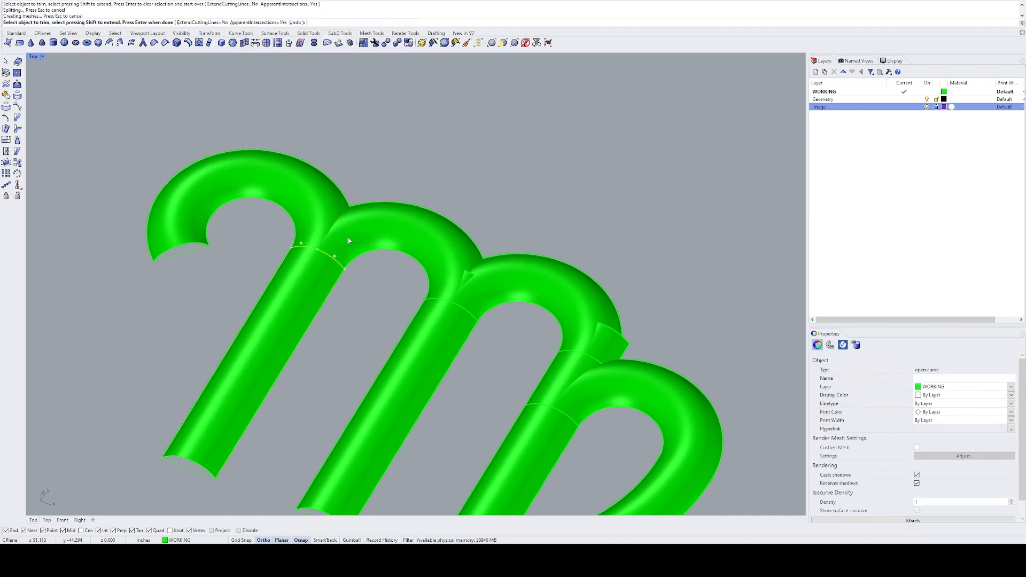
pyautogui.press('Return')
pyautogui.moveTo(380, 294); pyautogui.dragTo(337, 263, button='right')
pyautogui.click(414, 275)
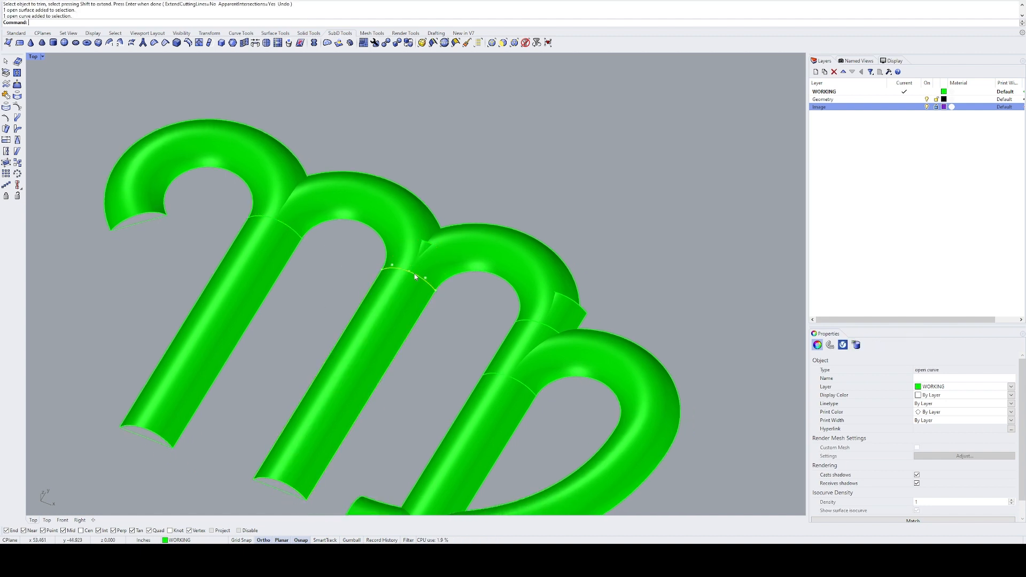
# Step: Trim off the right stem's excess beyond the end of the third arch and delete the cutting curve
pyautogui.moveTo(621, 337); pyautogui.dragTo(522, 277, button='right')
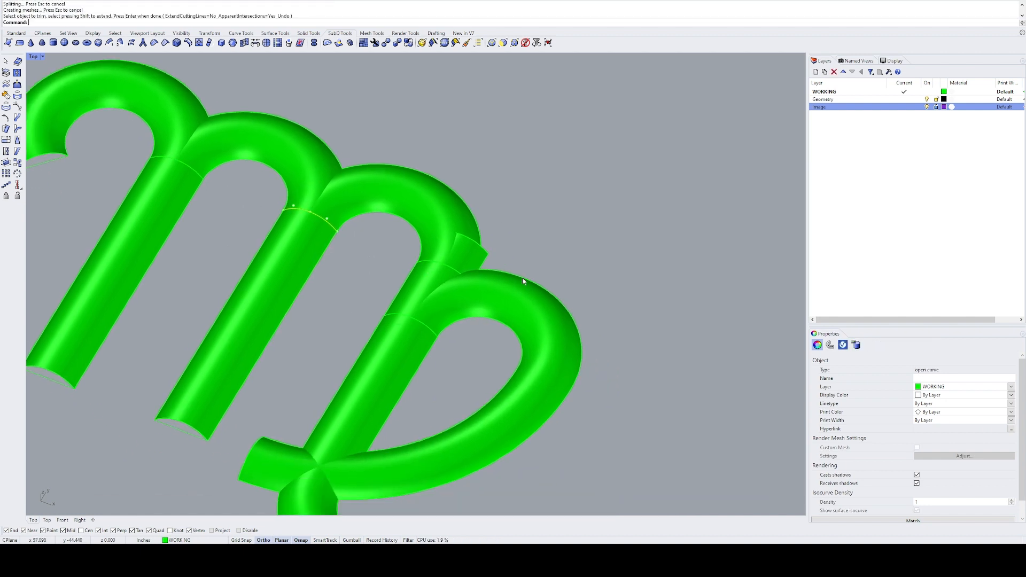
pyautogui.click(447, 268)
pyautogui.click(447, 267)
pyautogui.click(446, 270)
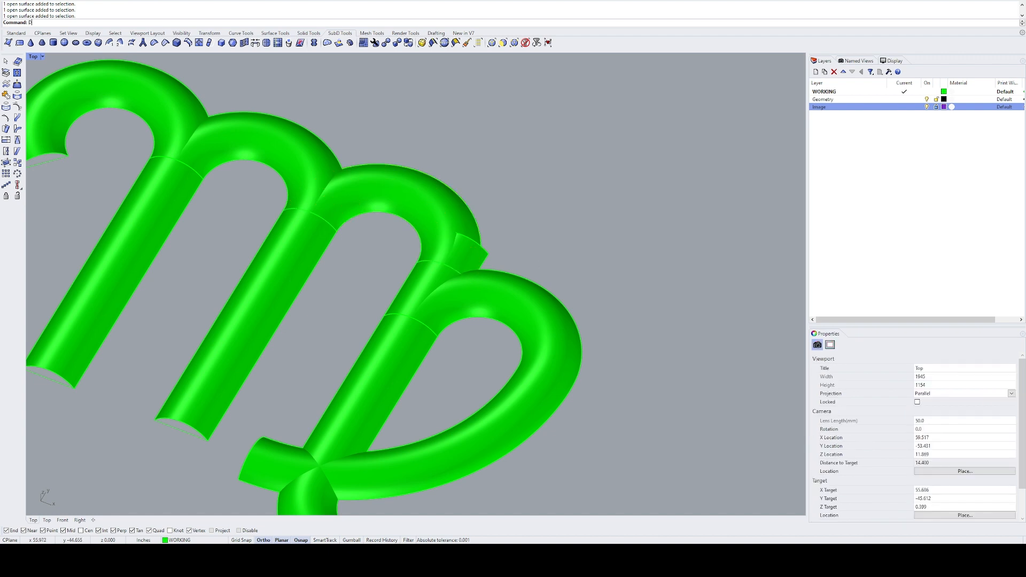
pyautogui.write('T')
pyautogui.press('Return')
pyautogui.click(470, 251)
pyautogui.press('Return')
pyautogui.write('E')
pyautogui.press('Return')
# Step: Intersect the right stem's surface with the loop's surface to create curves where they cross
pyautogui.moveTo(463, 316); pyautogui.dragTo(486, 225, button='right')
pyautogui.keyDown('ctrl'); pyautogui.keyDown('shift'); pyautogui.moveTo(371, 374); pyautogui.dragTo(399, 379, button='right'); pyautogui.keyUp('shift'); pyautogui.keyUp('ctrl')
pyautogui.click(414, 334)
pyautogui.click(456, 378)
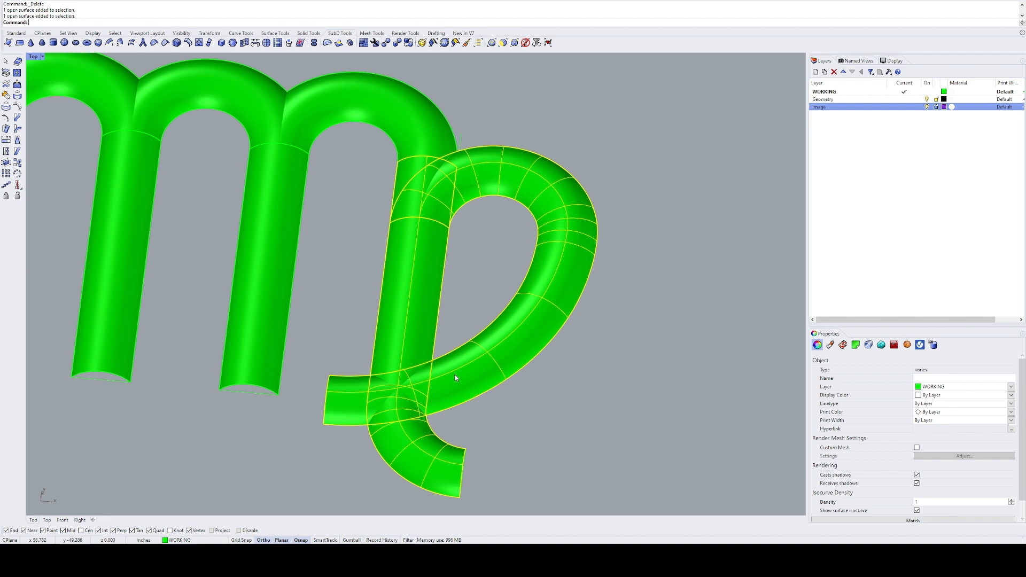
pyautogui.write('I')
pyautogui.press('Return')
pyautogui.moveTo(417, 347); pyautogui.dragTo(372, 352, button='right')
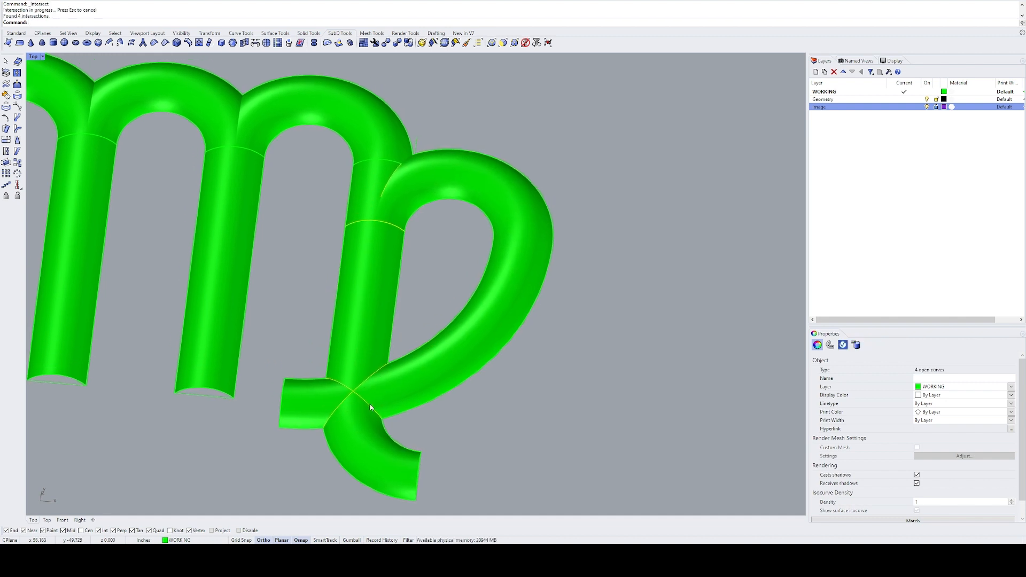
# Step: Trim away the hidden overlapping pieces of the right stem and loop using their intersection curves
pyautogui.keyDown('ctrl'); pyautogui.keyDown('shift'); pyautogui.moveTo(363, 402); pyautogui.dragTo(373, 140, button='right'); pyautogui.keyUp('shift'); pyautogui.keyUp('ctrl')
pyautogui.scroll(6, 372, 138)
pyautogui.write('T')
pyautogui.press('Return')
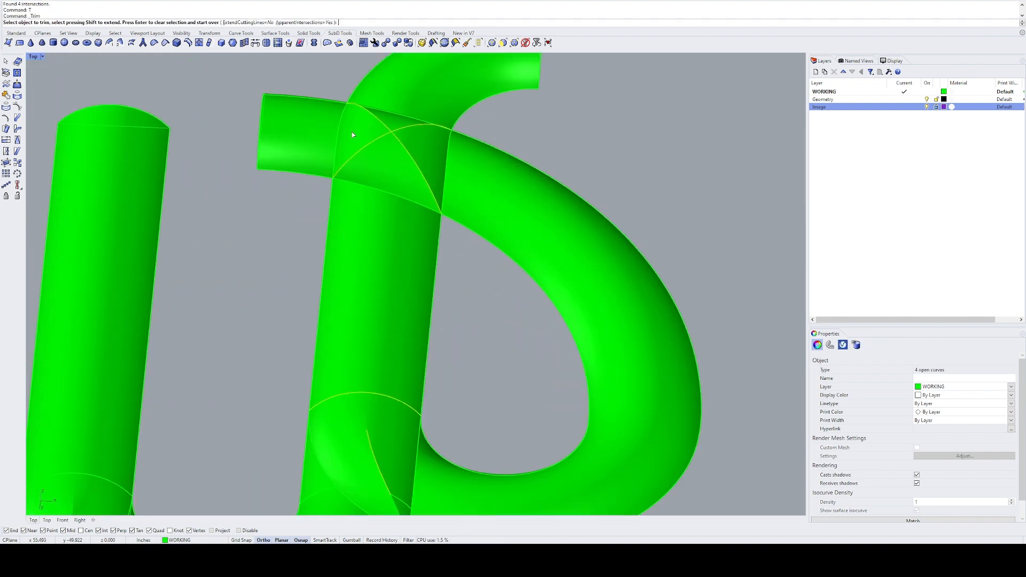
pyautogui.click(353, 133)
pyautogui.click(400, 123)
pyautogui.click(431, 161)
pyautogui.click(380, 192)
pyautogui.scroll(-8, 380, 192)
pyautogui.keyDown('ctrl'); pyautogui.keyDown('shift'); pyautogui.moveTo(380, 191); pyautogui.dragTo(404, 278, button='right'); pyautogui.keyUp('shift'); pyautogui.keyUp('ctrl')
pyautogui.scroll(6, 409, 180)
pyautogui.press('Return')
# Step: Delete the intersection curves between the right stem and the loop
pyautogui.scroll(-8, 353, 307)
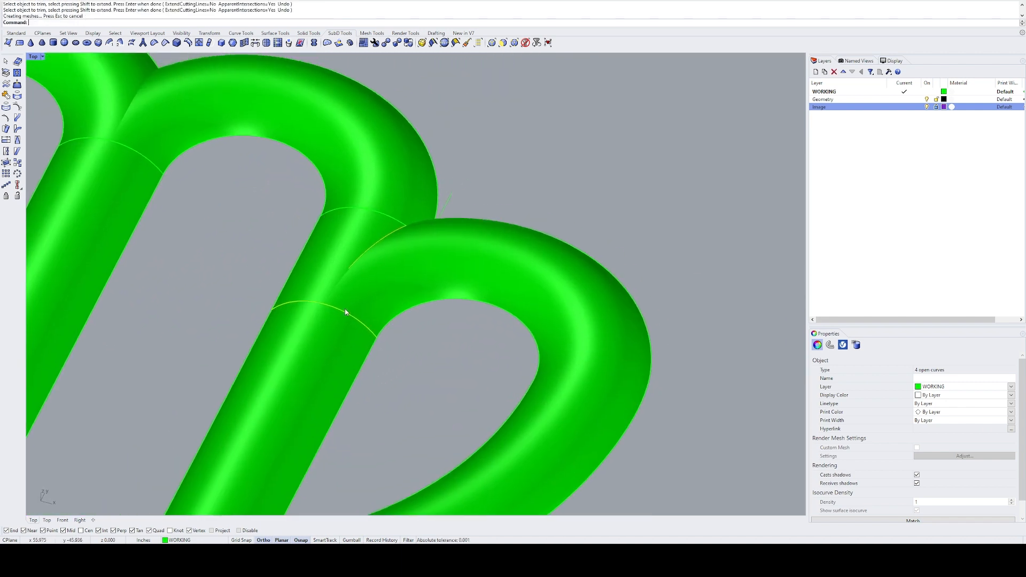
pyautogui.scroll(3, 376, 287)
pyautogui.press('Delete')
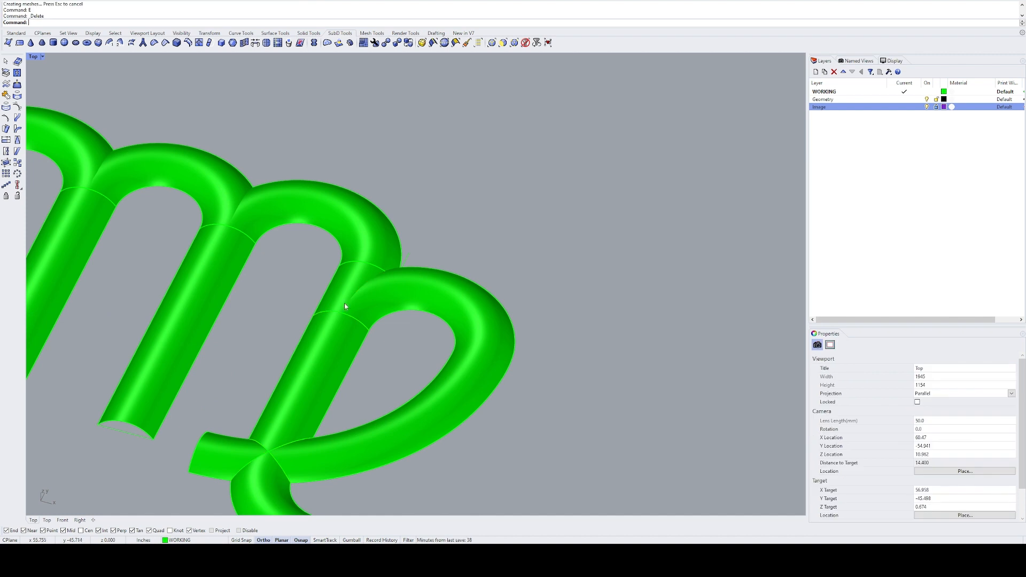
# Step: Try to split the second arch's surface using the left hook's surface as the cutting object
pyautogui.moveTo(282, 278); pyautogui.dragTo(323, 246, button='right')
pyautogui.click(348, 217)
pyautogui.click(443, 233)
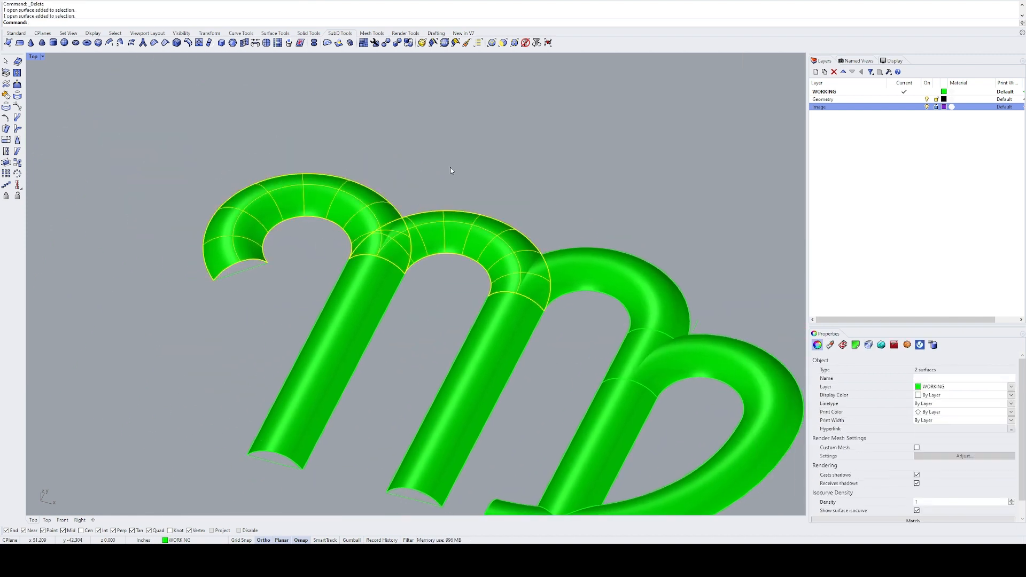
pyautogui.click(451, 166)
pyautogui.click(419, 231)
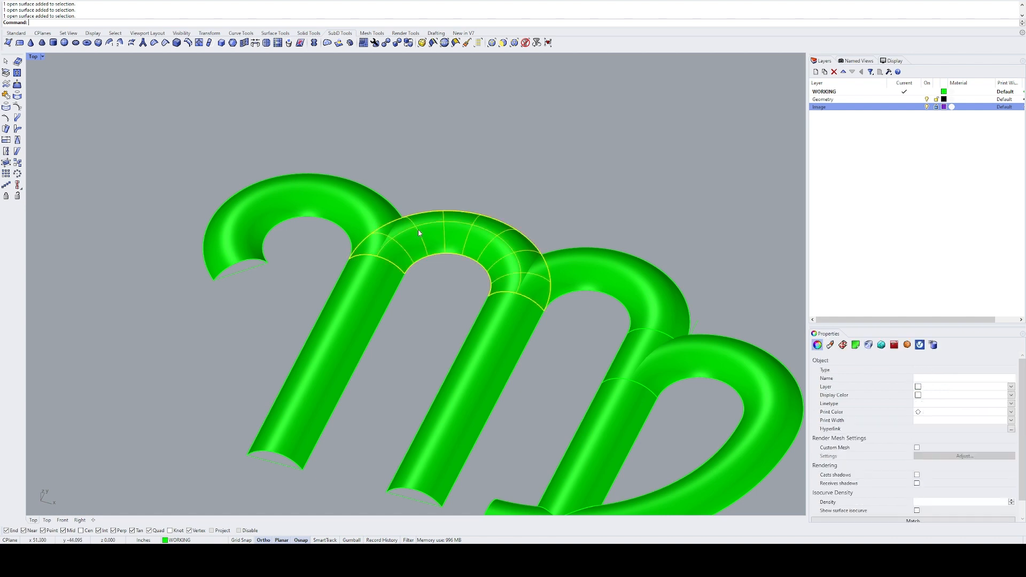
pyautogui.hotkey('ctrl', 'shift', 's')
pyautogui.click(381, 214)
pyautogui.rightClick(381, 213)
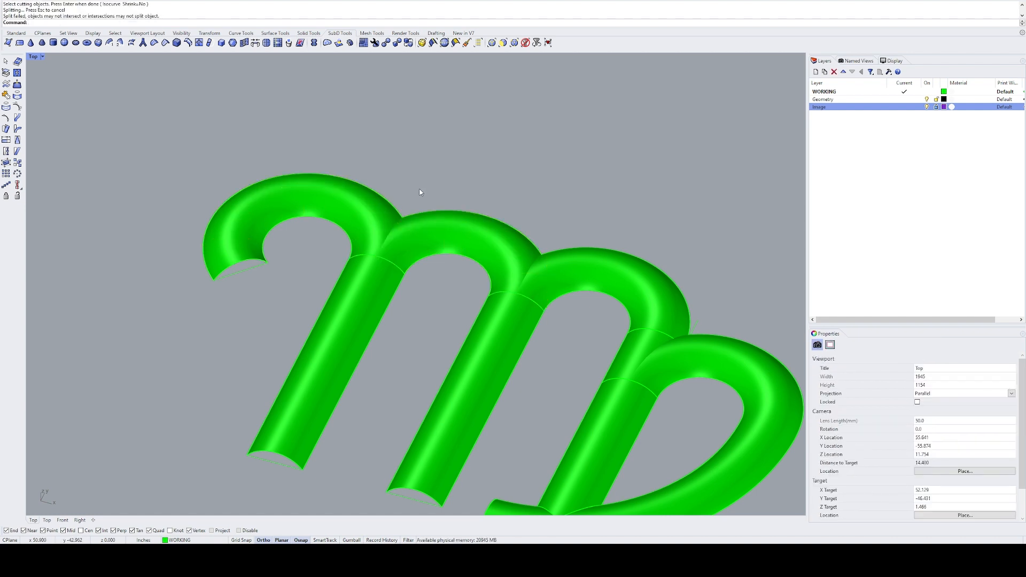
# Step: Try again to split the second arch's surface with the left hook's surface as cutter
pyautogui.click(415, 233)
pyautogui.hotkey('ctrl', 'shift', 's')
pyautogui.click(383, 213)
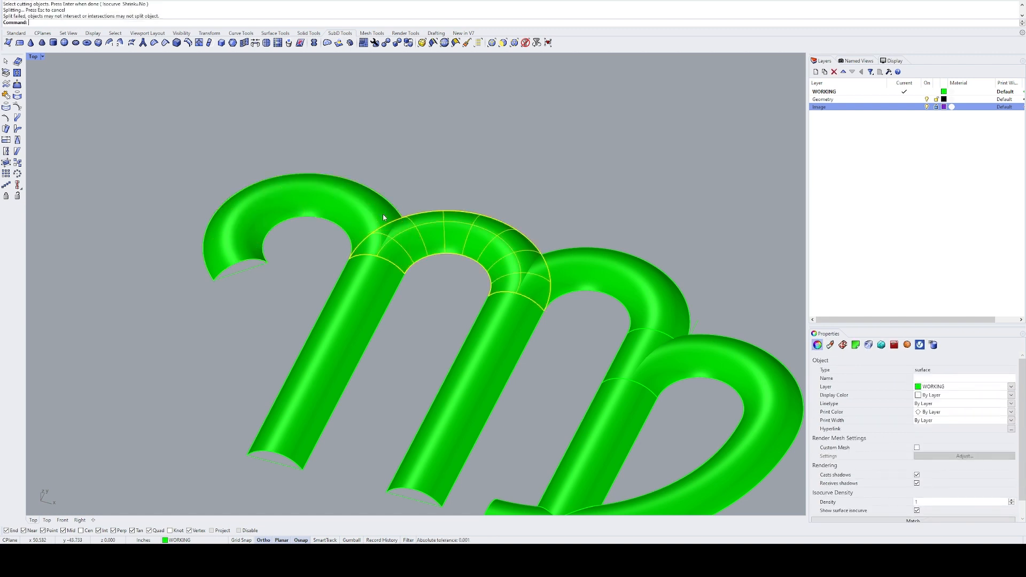
pyautogui.press('Return')
# Step: Intersect the second arch's surface with the left hook's surface to create curves where they cross
pyautogui.scroll(3, 391, 225)
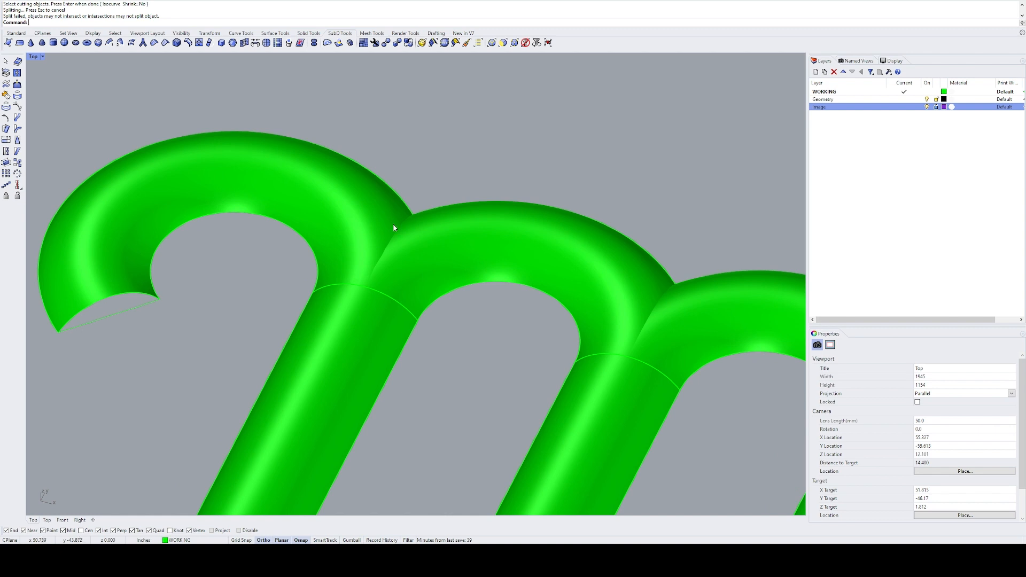
pyautogui.moveTo(361, 257); pyautogui.dragTo(394, 220, button='right')
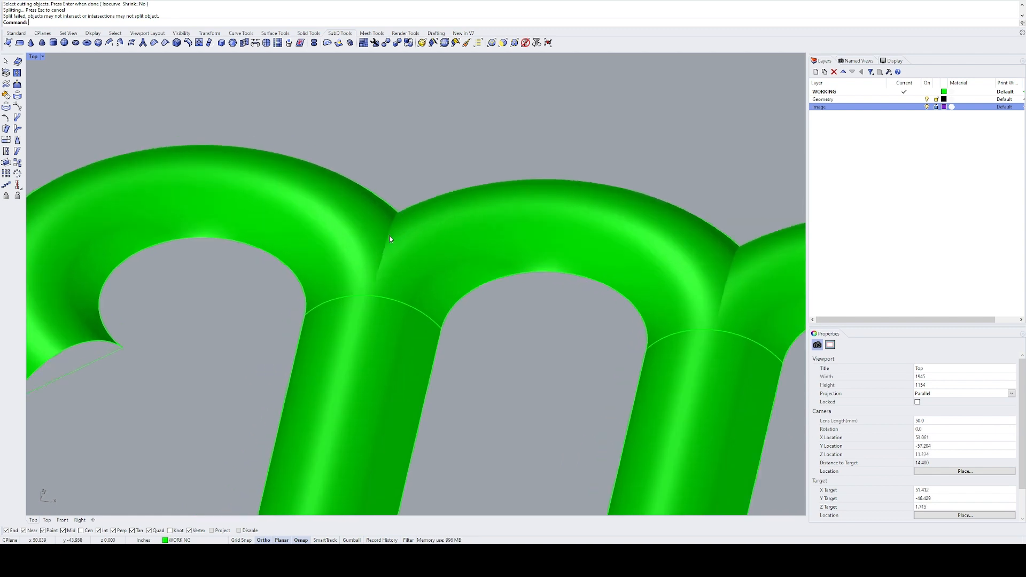
pyautogui.click(430, 236)
pyautogui.keyDown('shift'); pyautogui.click(358, 220); pyautogui.keyUp('shift')
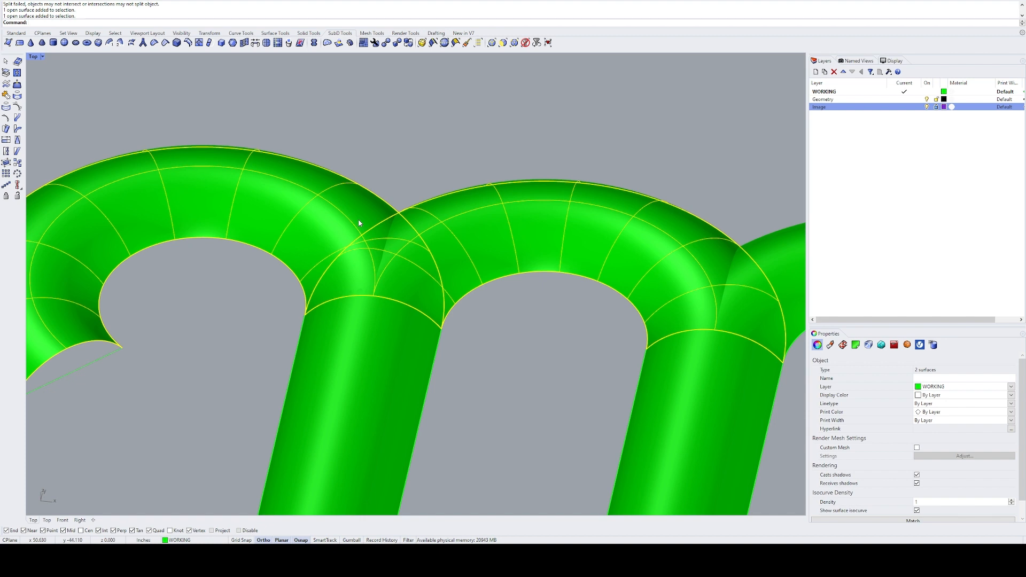
pyautogui.write('int')
pyautogui.press('Return')
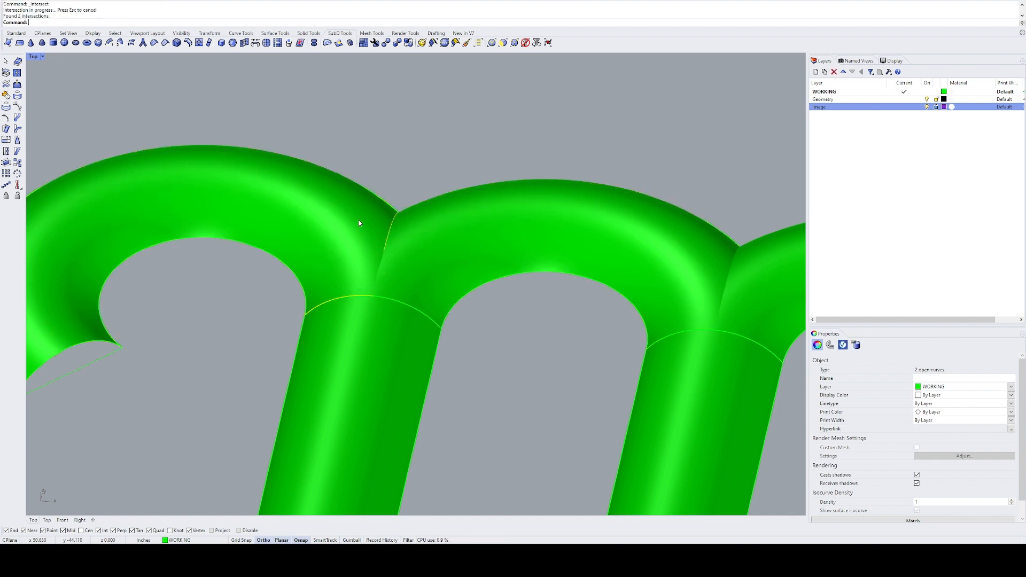
# Step: Delete the redundant intersection curve along the left stem's joint, keeping the one between the hook and second arch
pyautogui.keyDown('ctrl'); pyautogui.click(389, 235); pyautogui.keyUp('ctrl')
pyautogui.write('e')
pyautogui.press('Return')
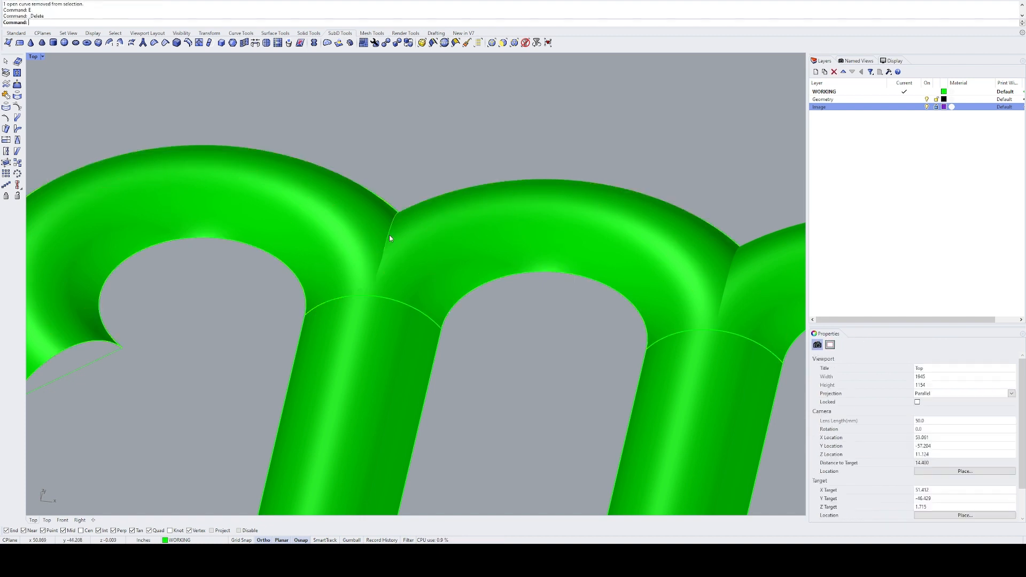
# Step: Extend the curve between the hook and second arch smoothly downward until it passes the left stem's joint
pyautogui.write('sl')
pyautogui.press('Return')
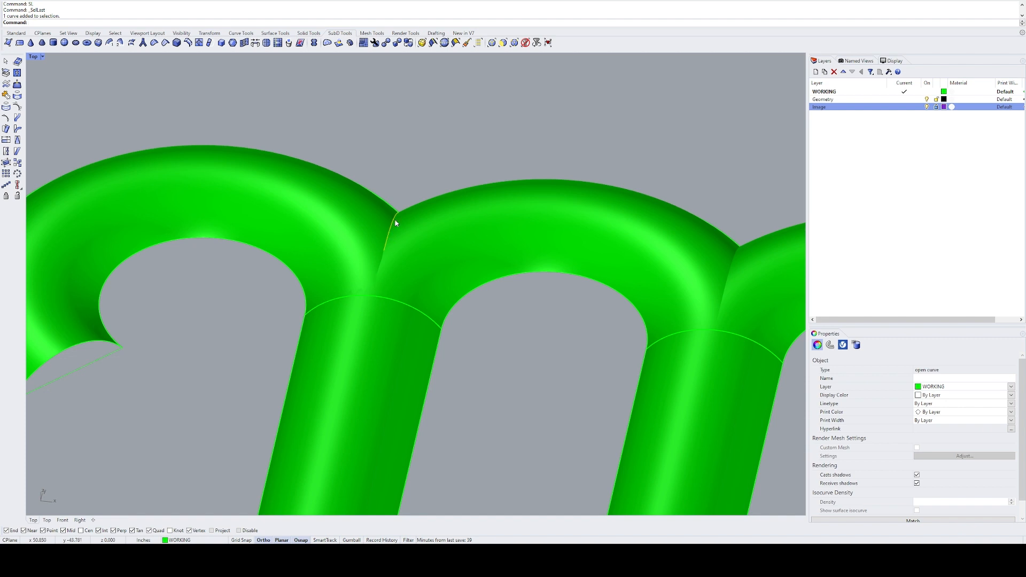
pyautogui.moveTo(375, 288); pyautogui.dragTo(331, 293, button='right')
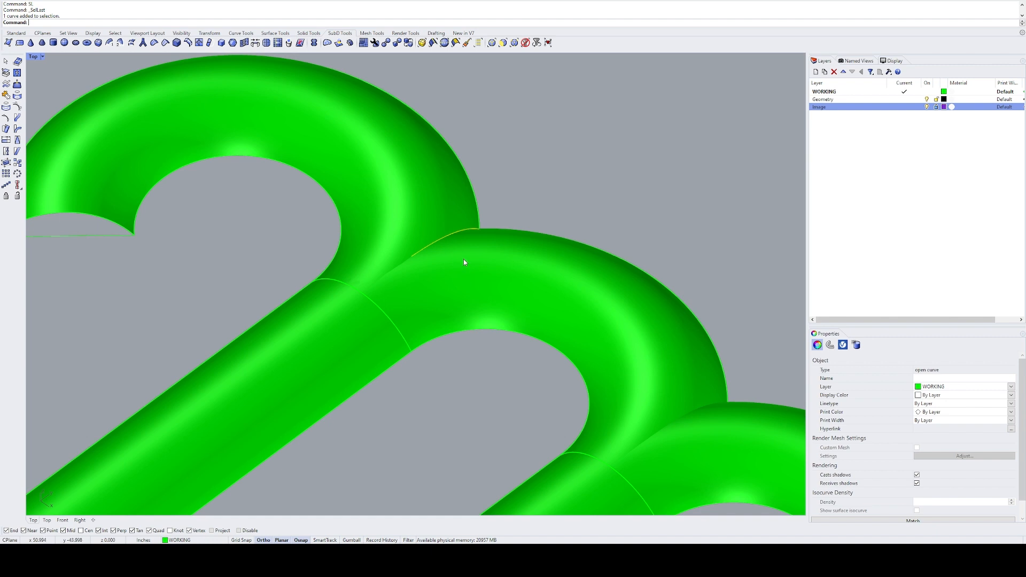
pyautogui.moveTo(398, 267); pyautogui.dragTo(414, 268, button='right')
pyautogui.scroll(3, 319, 349)
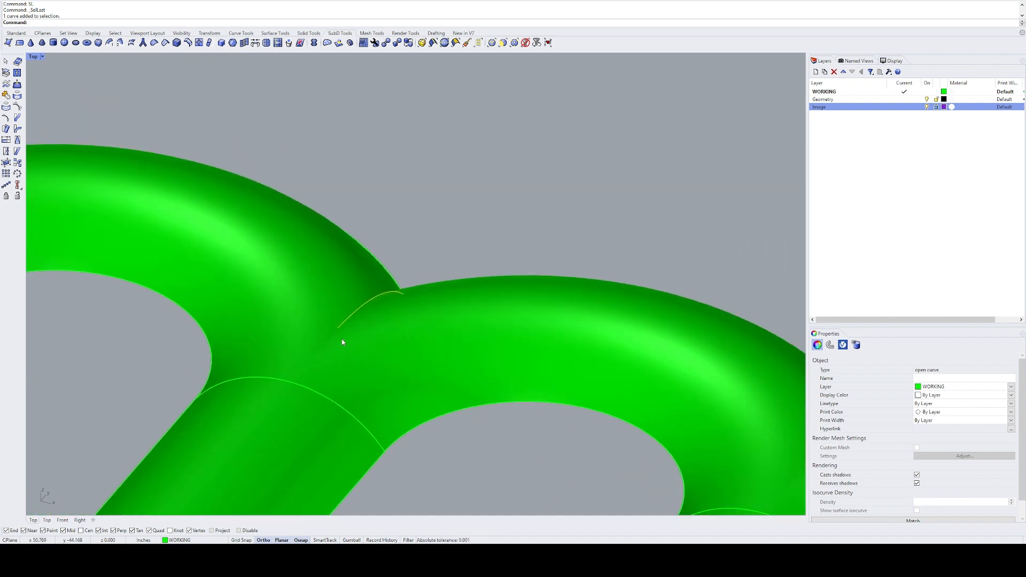
pyautogui.keyDown('shift'); pyautogui.moveTo(328, 350); pyautogui.dragTo(451, 259, button='right'); pyautogui.keyUp('shift')
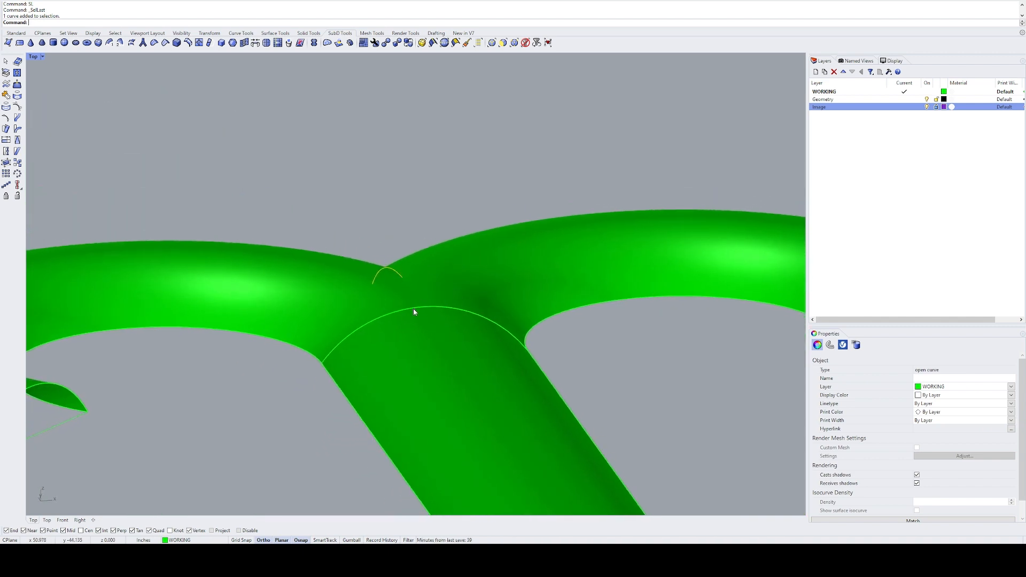
pyautogui.moveTo(415, 312); pyautogui.dragTo(377, 313, button='right')
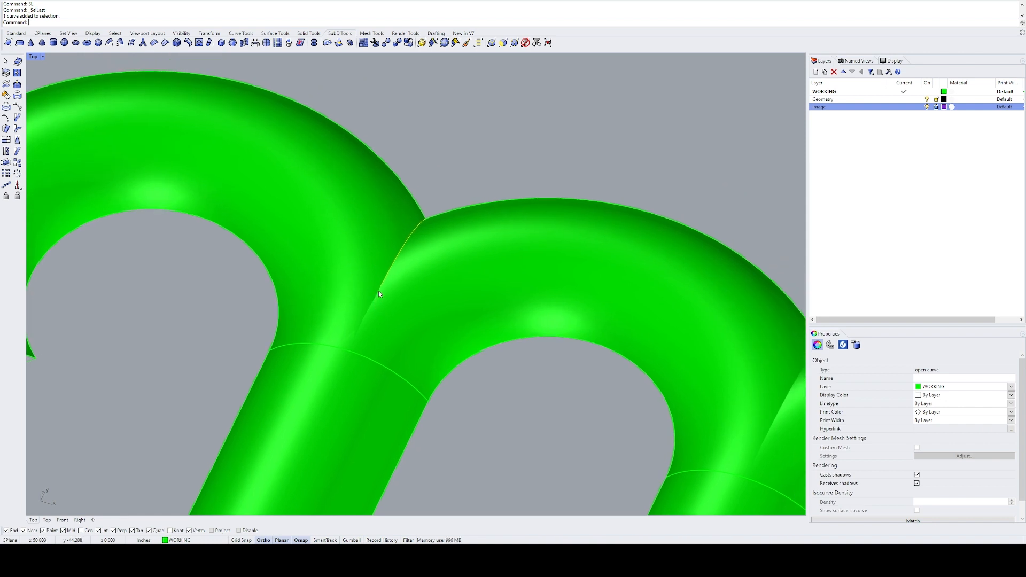
pyautogui.press('Return')
pyautogui.moveTo(380, 295); pyautogui.dragTo(415, 289, button='right')
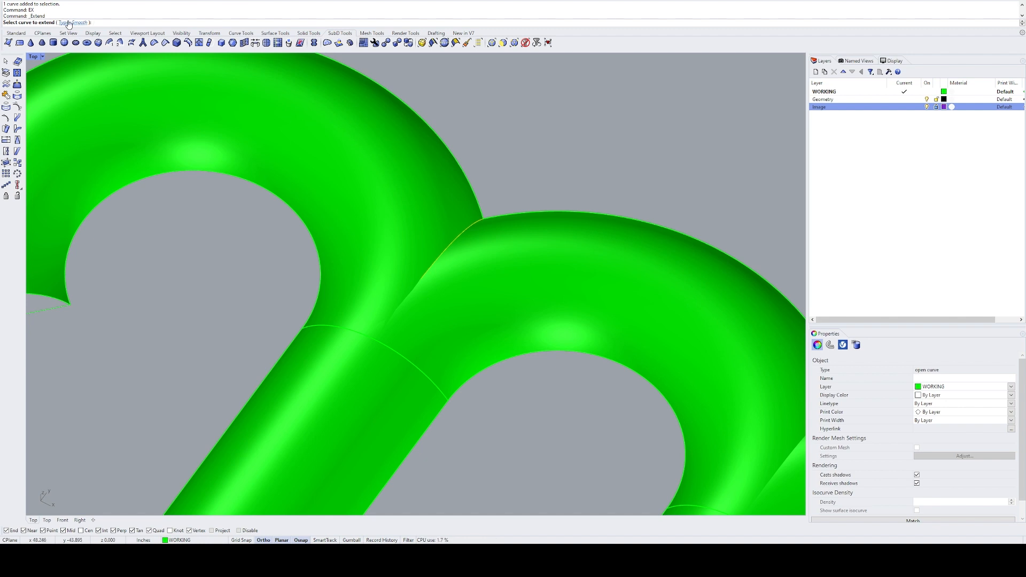
pyautogui.click(422, 277)
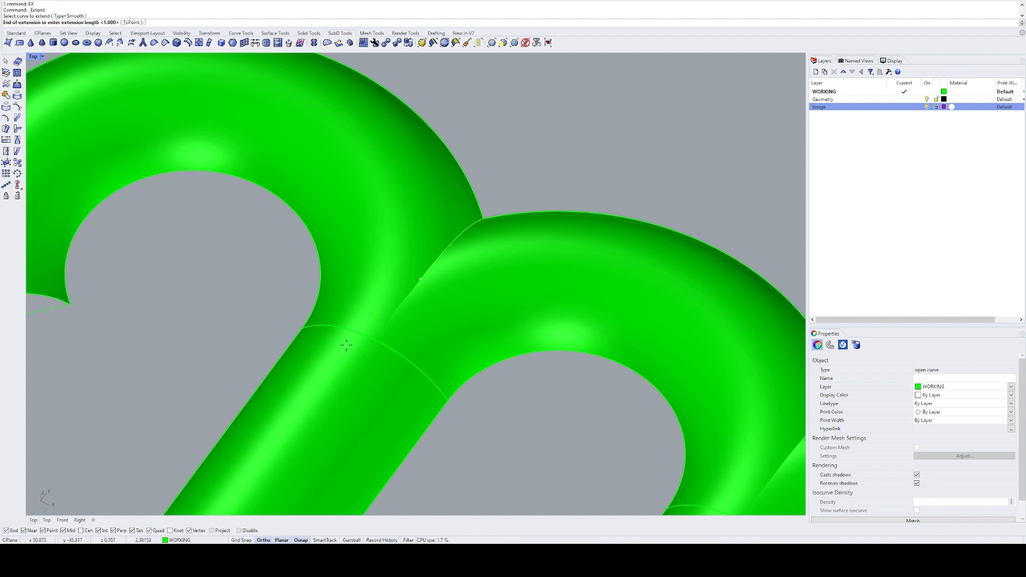
pyautogui.click(353, 363)
pyautogui.press('Return')
pyautogui.click(368, 350)
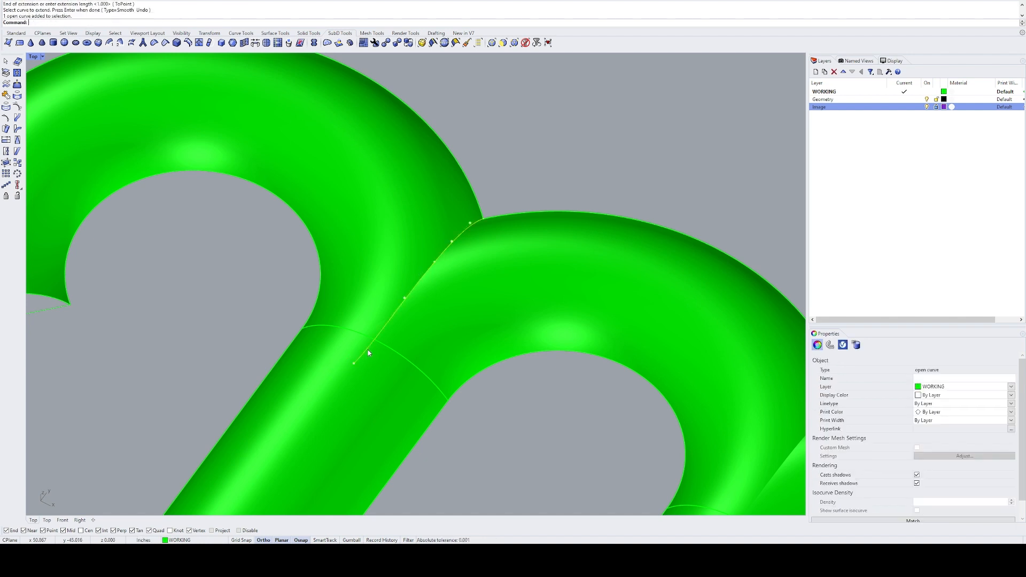
pyautogui.scroll(-2, 422, 278)
pyautogui.press('Escape')
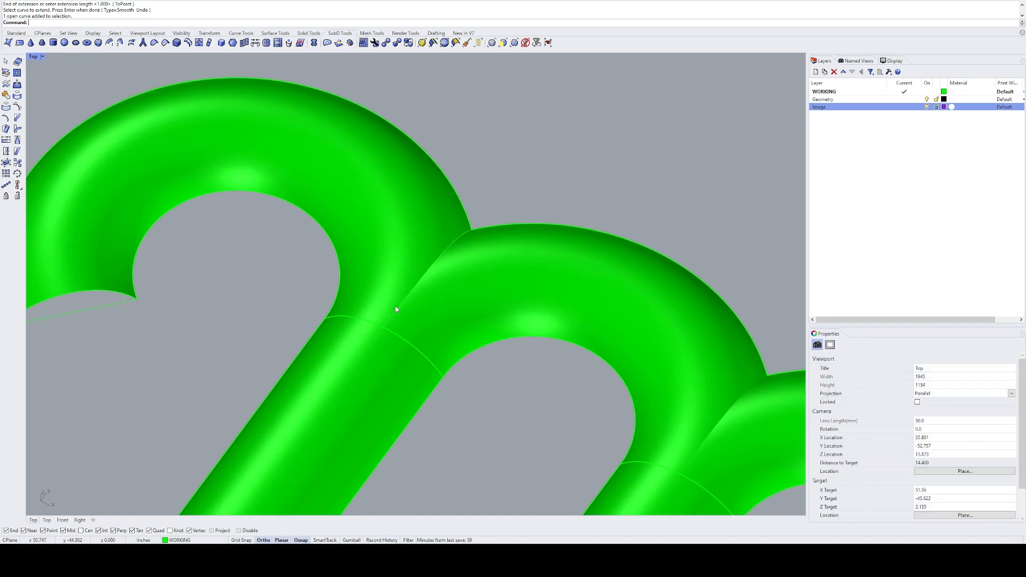
# Step: Split the left hook's surface with the extended curve and delete its overlapping piece
pyautogui.click(415, 235)
pyautogui.hotkey('ctrl', 'shift', 's')
pyautogui.click(430, 266)
pyautogui.press('Return')
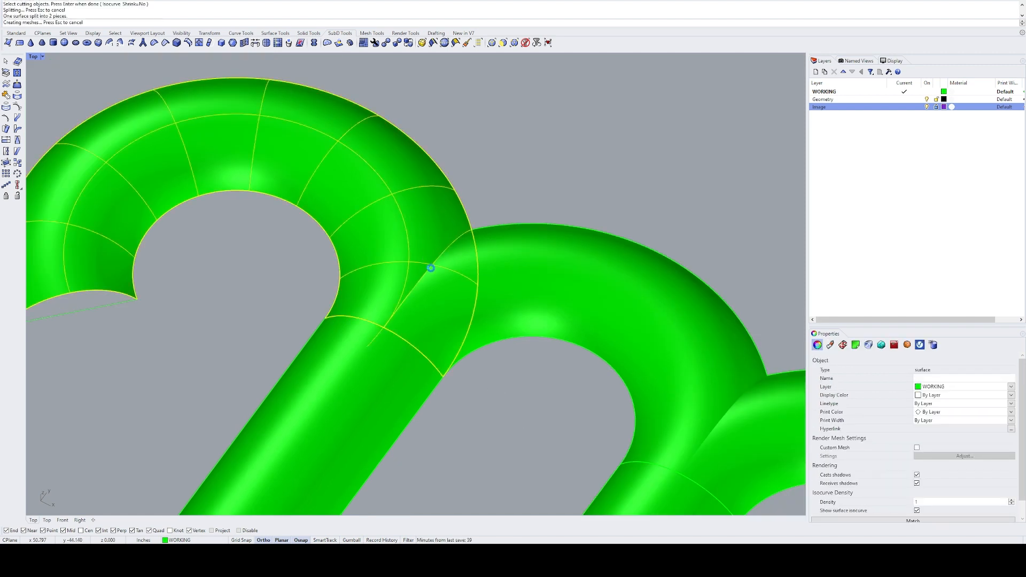
pyautogui.press('Return')
pyautogui.click(417, 246)
pyautogui.press('Escape')
pyautogui.press('Delete')
# Step: Split the second arch's surface with the extended curve and remove the piece overlapping the left hook
pyautogui.write('split')
pyautogui.press('Return')
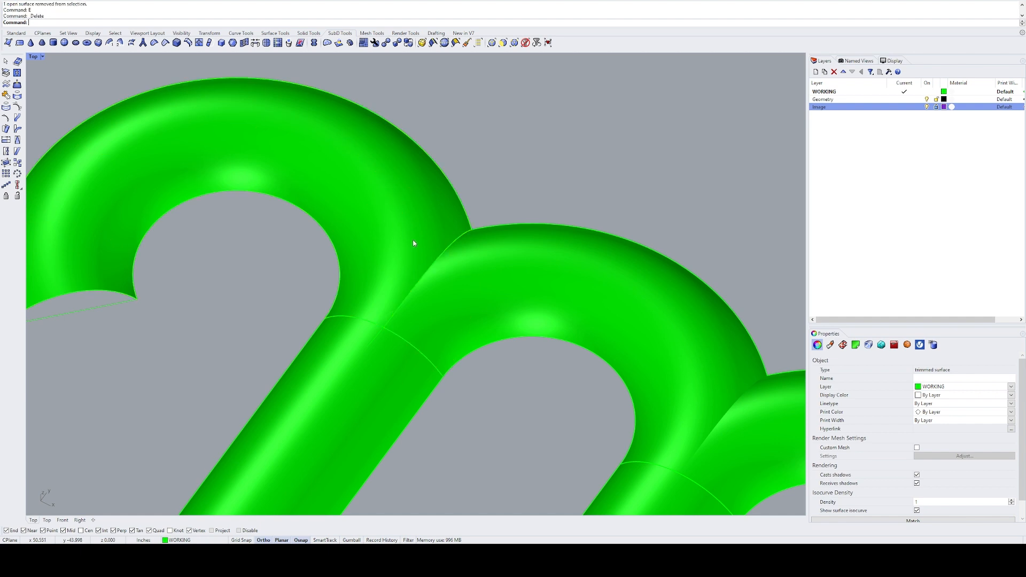
pyautogui.click(492, 277)
pyautogui.press('Return')
pyautogui.keyDown('ctrl'); pyautogui.click(506, 280); pyautogui.keyUp('ctrl')
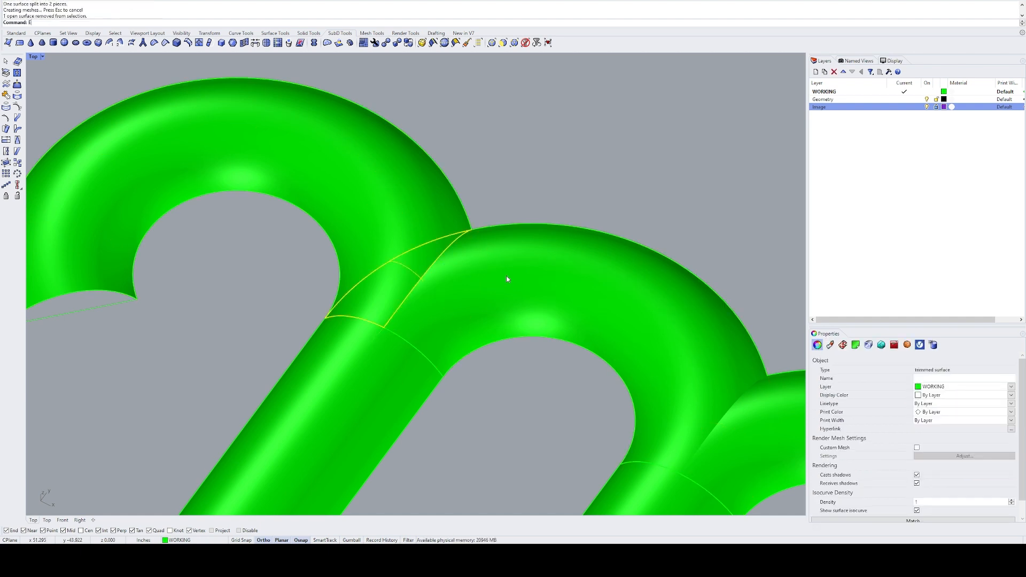
# Step: Delete the extended intersection curve between the left hook and the second arch
pyautogui.keyDown('shift'); pyautogui.click(453, 247); pyautogui.keyUp('shift')
pyautogui.write('e')
pyautogui.press('Return')
# Step: Intersect the second arch's surface with the third arch's surface to create curves where they cross
pyautogui.moveTo(455, 250); pyautogui.dragTo(392, 248, button='right')
pyautogui.scroll(-8, 463, 201)
pyautogui.moveTo(505, 225); pyautogui.dragTo(357, 188, button='right')
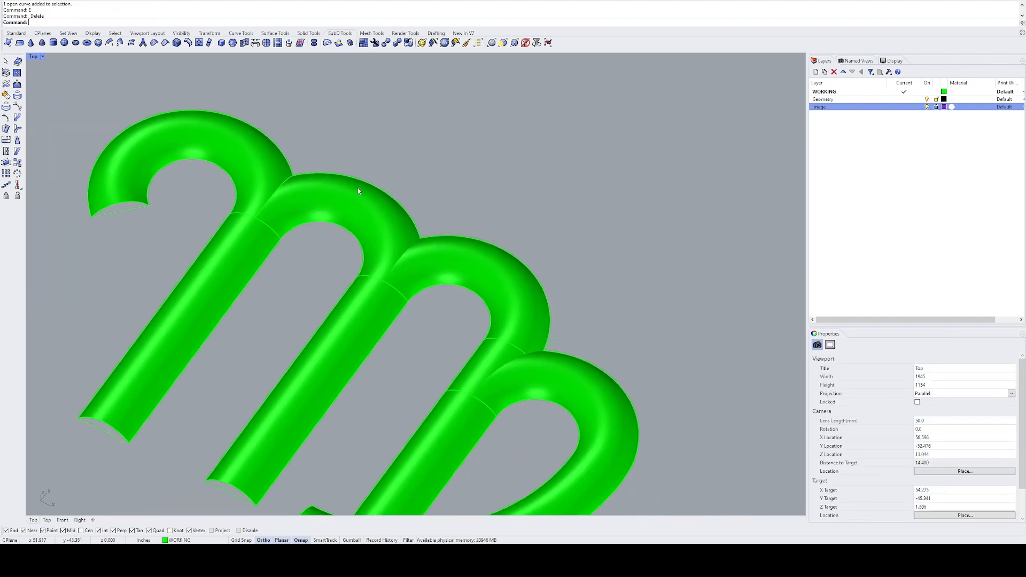
pyautogui.click(441, 254)
pyautogui.keyDown('shift'); pyautogui.click(374, 223); pyautogui.keyUp('shift')
pyautogui.write('i')
pyautogui.press('Return')
pyautogui.scroll(4, 395, 298)
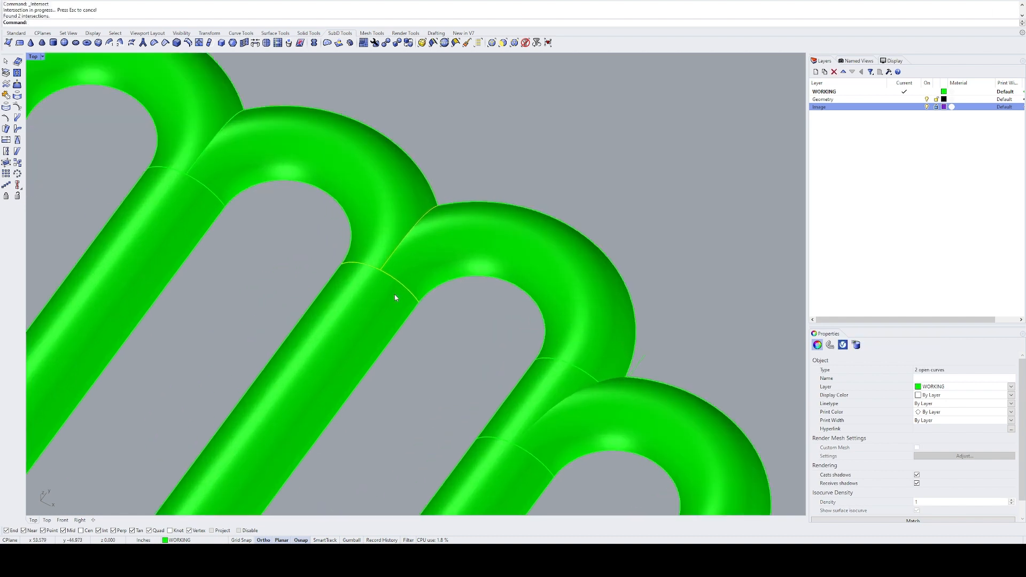
# Step: Delete the redundant intersection curve along the middle stem's joint, keeping the one between the second and third arches
pyautogui.keyDown('ctrl'); pyautogui.click(395, 253); pyautogui.keyUp('ctrl')
pyautogui.write('e')
pyautogui.press('Return')
pyautogui.click(409, 233)
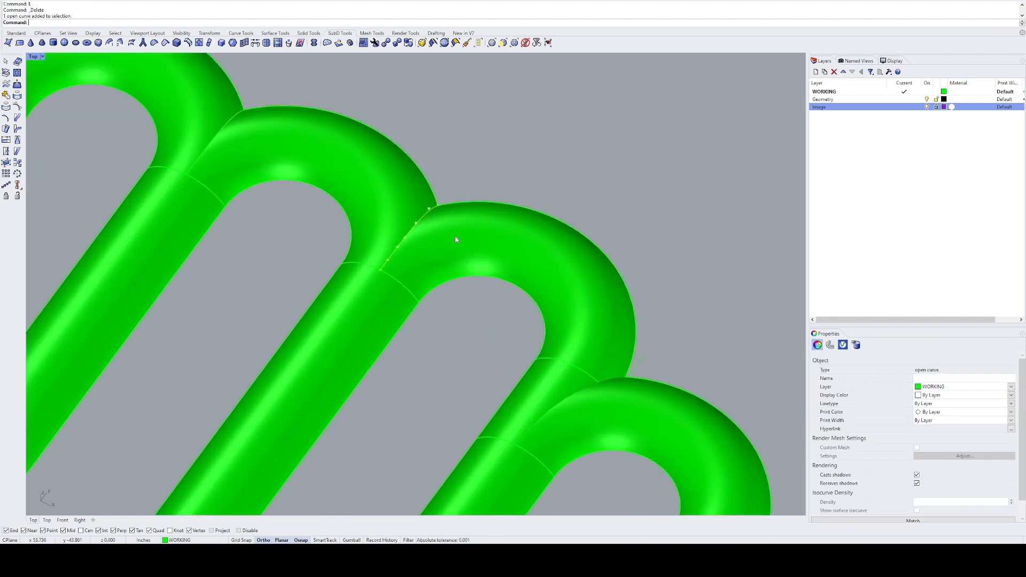
pyautogui.click(490, 195)
# Step: Split the second arch's surface with the intersection curve and delete the piece overlapping the third arch
pyautogui.click(408, 204)
pyautogui.write('s')
pyautogui.press('Return')
pyautogui.click(409, 230)
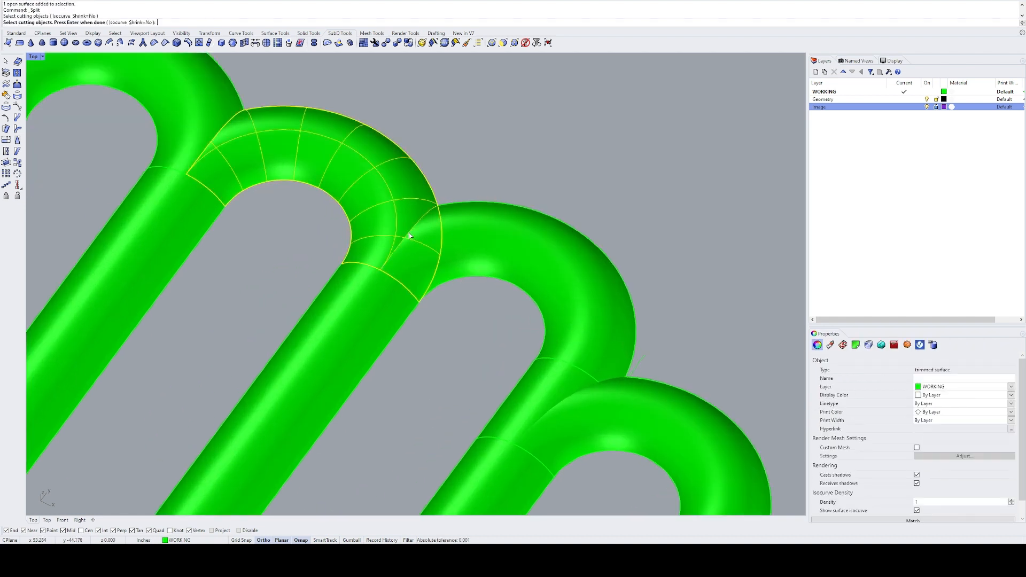
pyautogui.press('Return')
pyautogui.write('e')
pyautogui.press('Return')
# Step: Split the third arch's surface with the intersection curve and delete the piece overlapping the second arch
pyautogui.click(472, 236)
pyautogui.write('s')
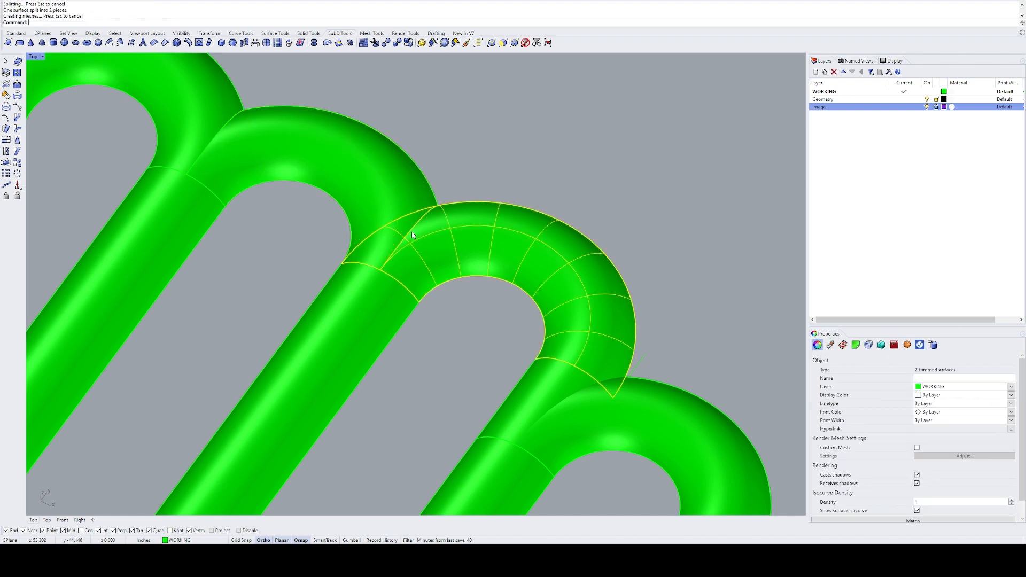
pyautogui.press('Return')
pyautogui.press('Return')
pyautogui.keyDown('ctrl'); pyautogui.click(460, 234); pyautogui.keyUp('ctrl')
pyautogui.write('e')
pyautogui.press('Return')
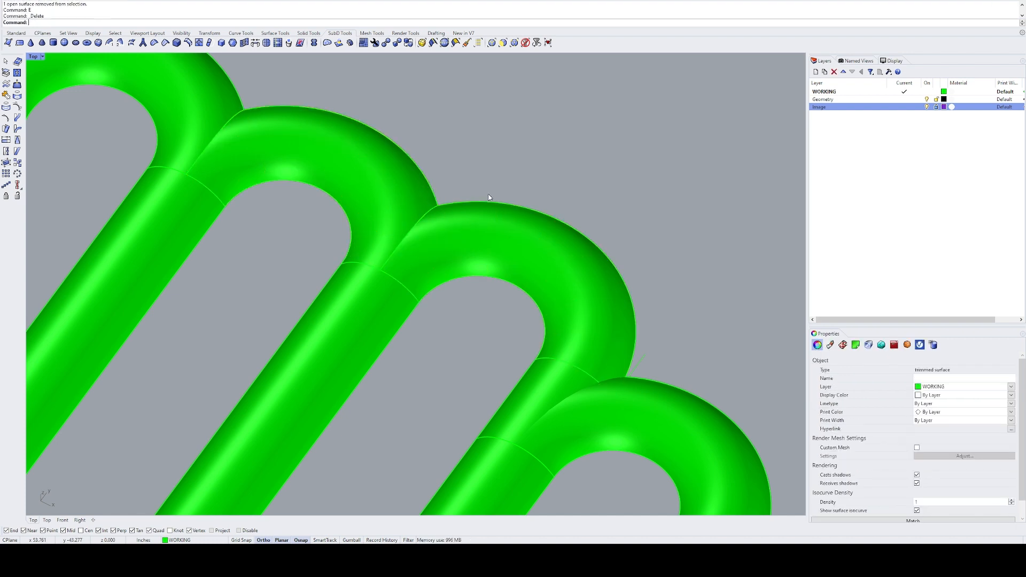
# Step: Select the hook and both arches to check their trimmed surfaces
pyautogui.click(417, 203)
pyautogui.keyDown('shift'); pyautogui.click(464, 224); pyautogui.keyUp('shift')
pyautogui.scroll(-6, 465, 225)
pyautogui.keyDown('shift'); pyautogui.click(322, 156); pyautogui.keyUp('shift')
pyautogui.keyDown('shift'); pyautogui.moveTo(580, 206); pyautogui.dragTo(440, 140, button='right'); pyautogui.keyUp('shift')
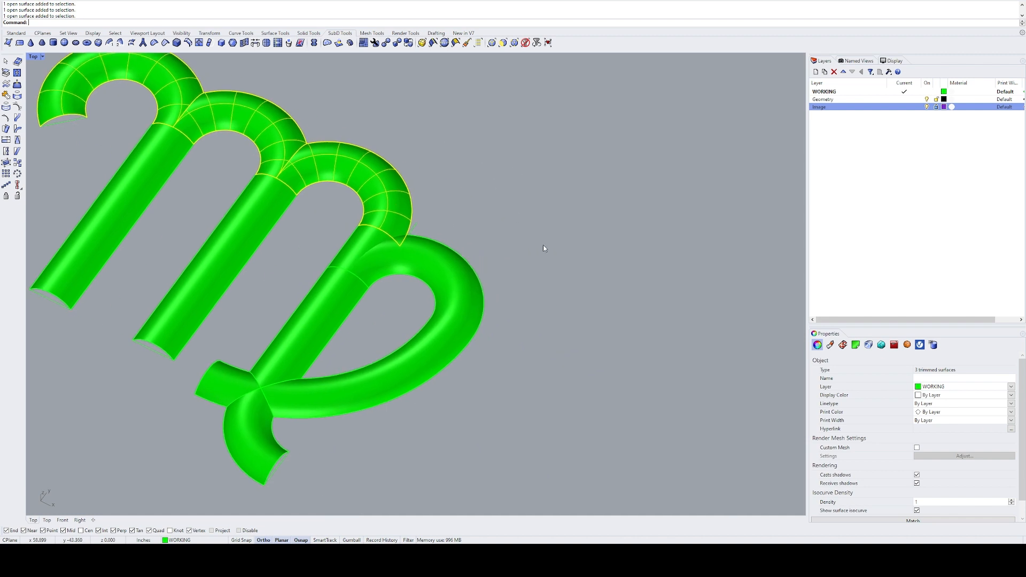
pyautogui.click(543, 245)
# Step: Examine how the right stem, third arch and loop surfaces overlap at their junction
pyautogui.moveTo(543, 245); pyautogui.dragTo(425, 254, button='right')
pyautogui.scroll(4, 412, 259)
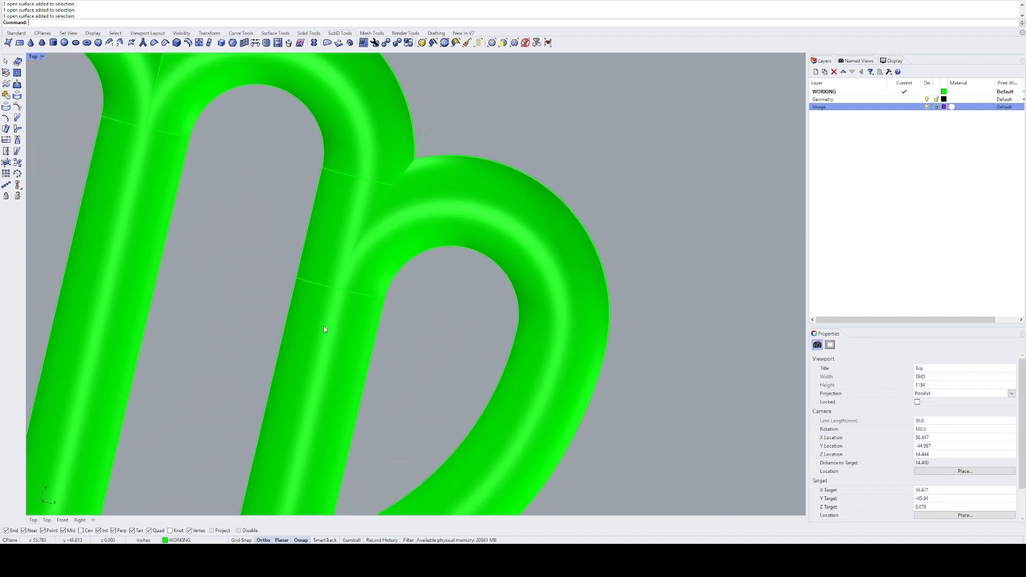
pyautogui.click(361, 144)
pyautogui.click(361, 203)
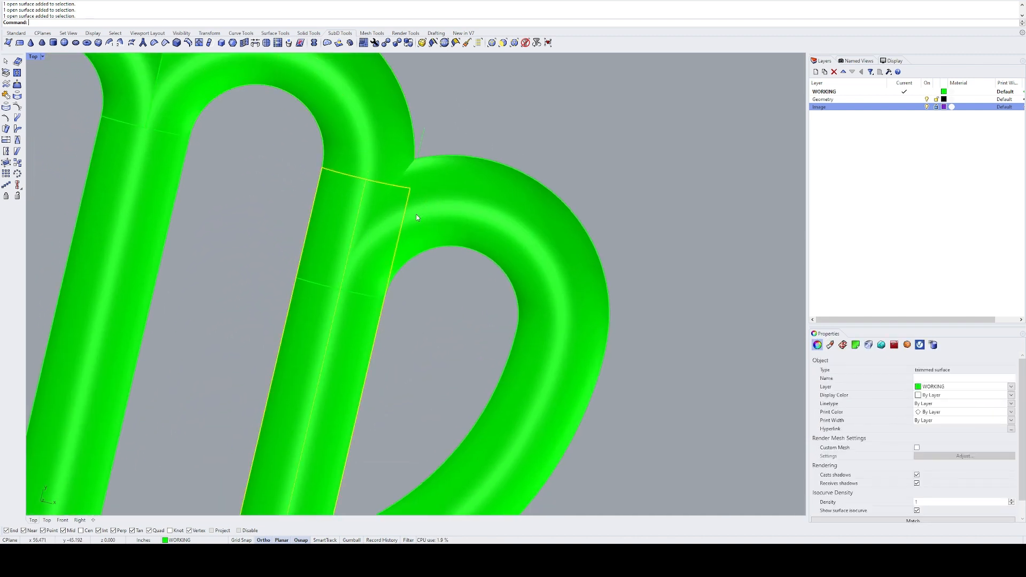
pyautogui.click(439, 216)
pyautogui.press('Escape')
pyautogui.click(342, 200)
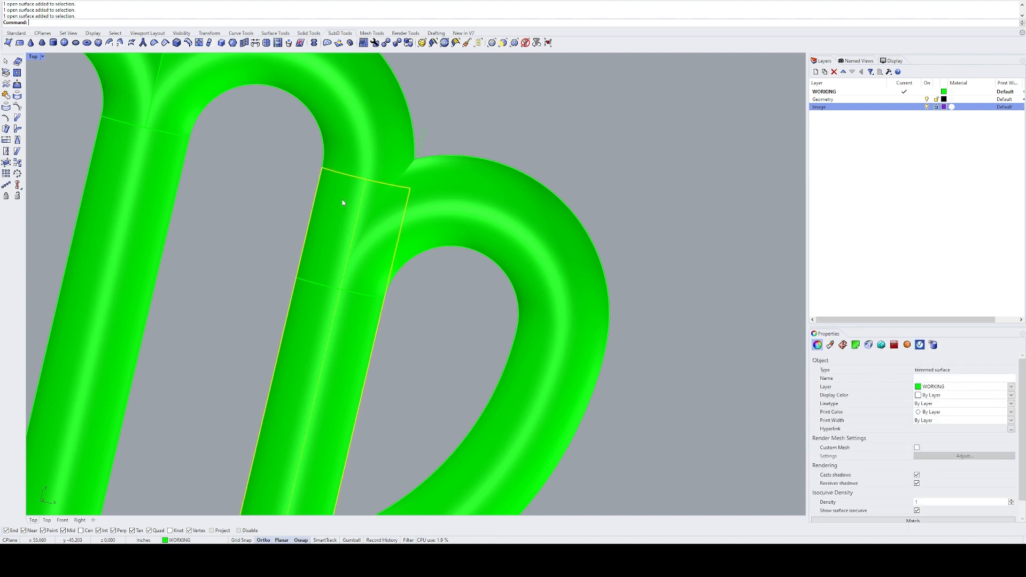
pyautogui.click(444, 197)
pyautogui.click(366, 130)
pyautogui.moveTo(461, 133); pyautogui.dragTo(485, 166, button='right')
pyautogui.click(485, 166)
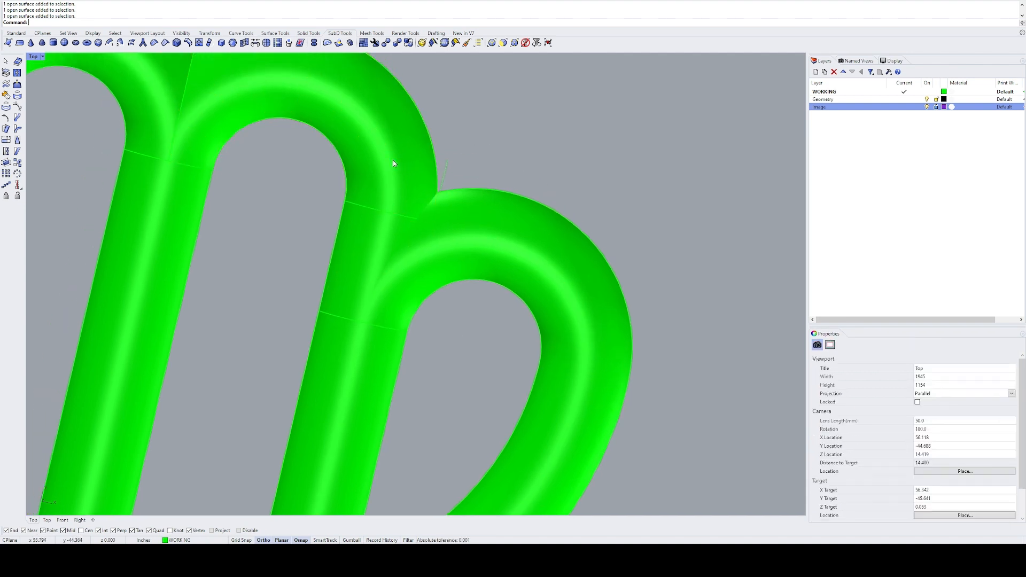
# Step: Intersect the third arch's surface with the loop's surface to create a curve where they cross
pyautogui.click(392, 158)
pyautogui.keyDown('shift'); pyautogui.click(465, 227); pyautogui.keyUp('shift')
pyautogui.press('Return')
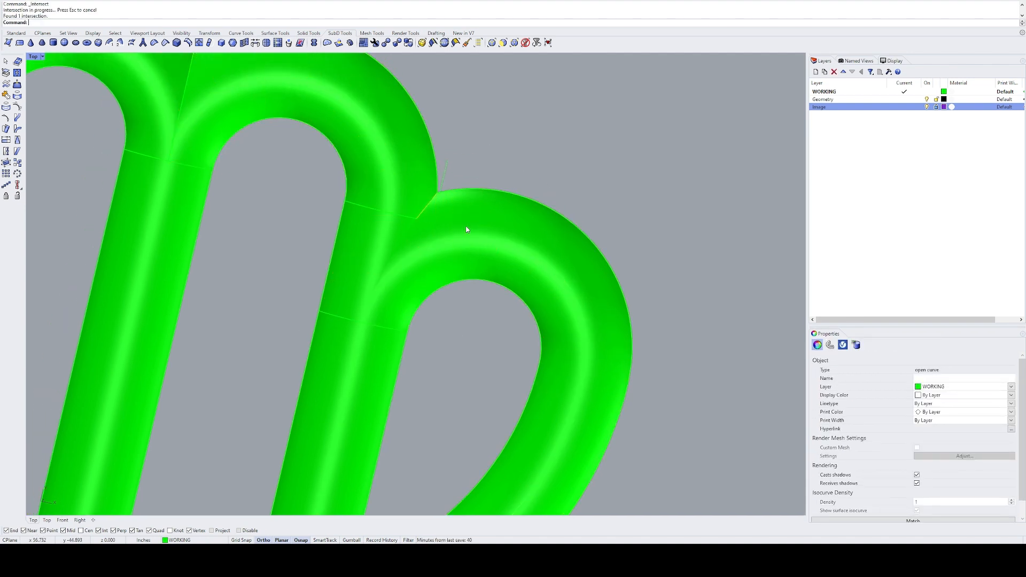
# Step: Split the third arch's surface with the intersection curve and delete the small piece overlapping the loop
pyautogui.click(413, 175)
pyautogui.write('sp')
pyautogui.press('Return')
pyautogui.click(443, 207)
pyautogui.press('Return')
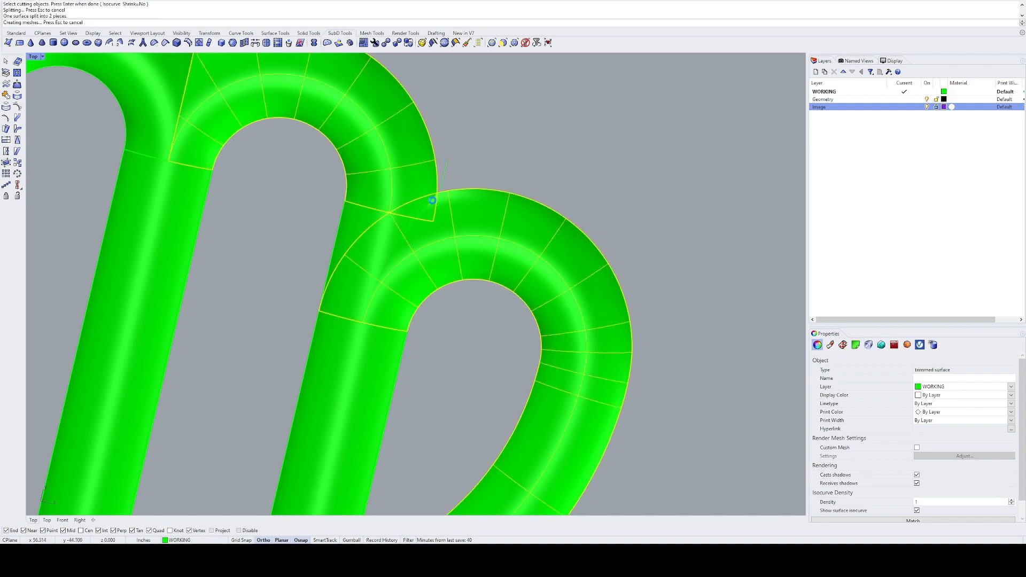
pyautogui.keyDown('ctrl'); pyautogui.click(425, 172); pyautogui.keyUp('ctrl')
pyautogui.write('e')
pyautogui.press('Return')
# Step: Delete the intersection curve between the third arch and the loop
pyautogui.hotkey('ctrl', 'z')
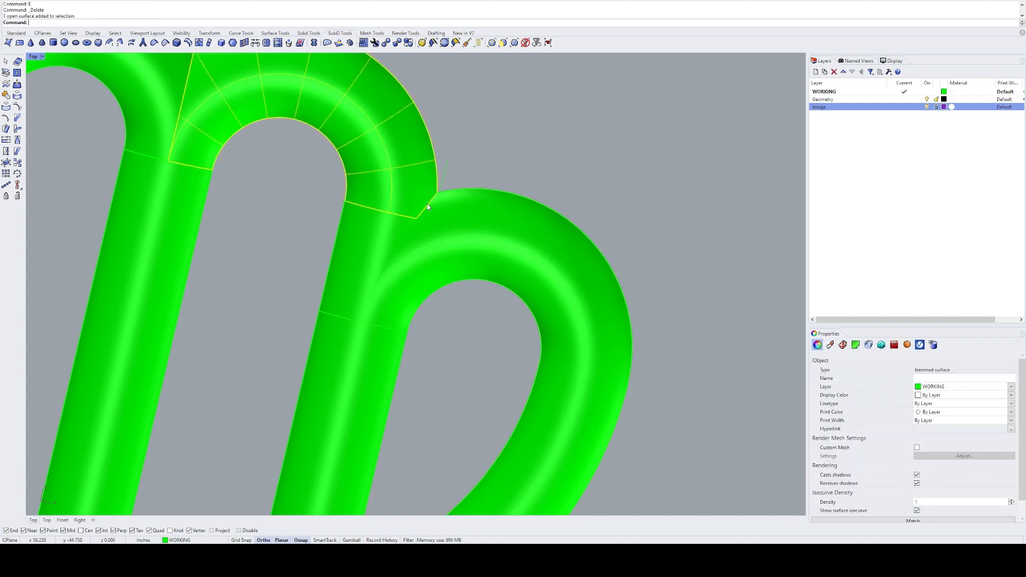
pyautogui.keyDown('ctrl'); pyautogui.click(430, 207); pyautogui.keyUp('ctrl')
pyautogui.click(430, 206)
pyautogui.write('e')
pyautogui.press('Return')
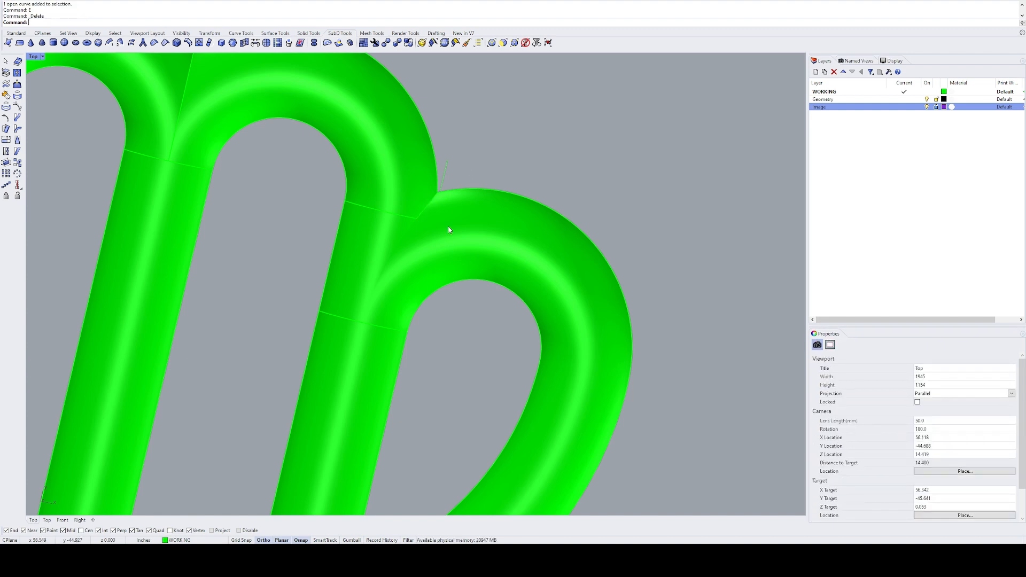
pyautogui.moveTo(449, 230); pyautogui.dragTo(461, 186, button='right')
pyautogui.click(456, 221)
pyautogui.write('sp')
pyautogui.press('Return')
pyautogui.press('Escape')
pyautogui.press('Escape')
# Step: Intersect the loop's surface with the right stem's surface to create curves where they cross
pyautogui.click(407, 216)
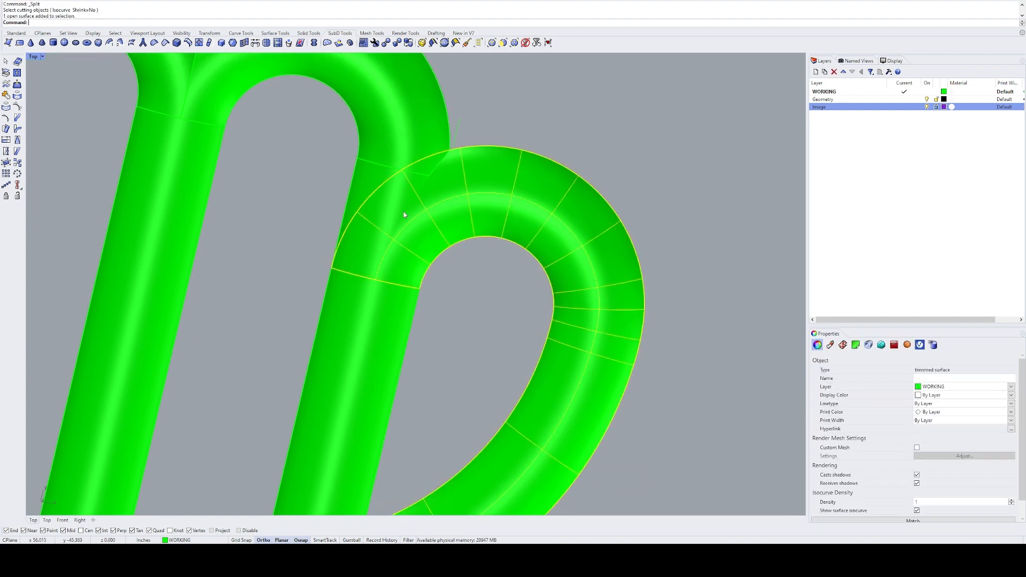
pyautogui.keyDown('shift'); pyautogui.click(380, 209); pyautogui.keyUp('shift')
pyautogui.write('int')
pyautogui.press('Return')
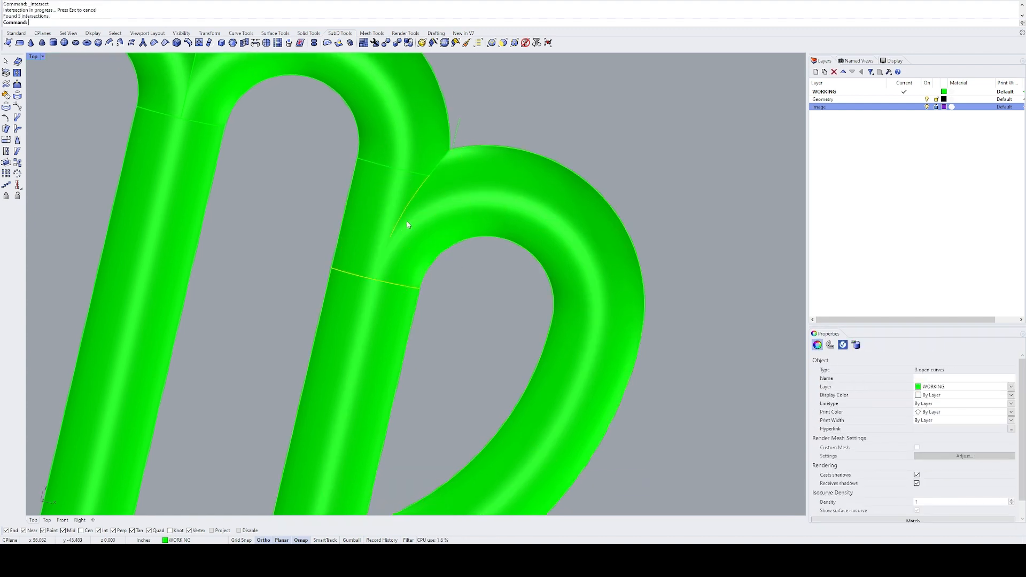
# Step: Delete the unneeded intersection curve at the loop's lower joint and select the curve between the right stem and loop
pyautogui.keyDown('ctrl'); pyautogui.click(400, 222); pyautogui.keyUp('ctrl')
pyautogui.write('e')
pyautogui.press('Return')
pyautogui.click(402, 215)
pyautogui.moveTo(422, 262); pyautogui.dragTo(409, 230, button='right')
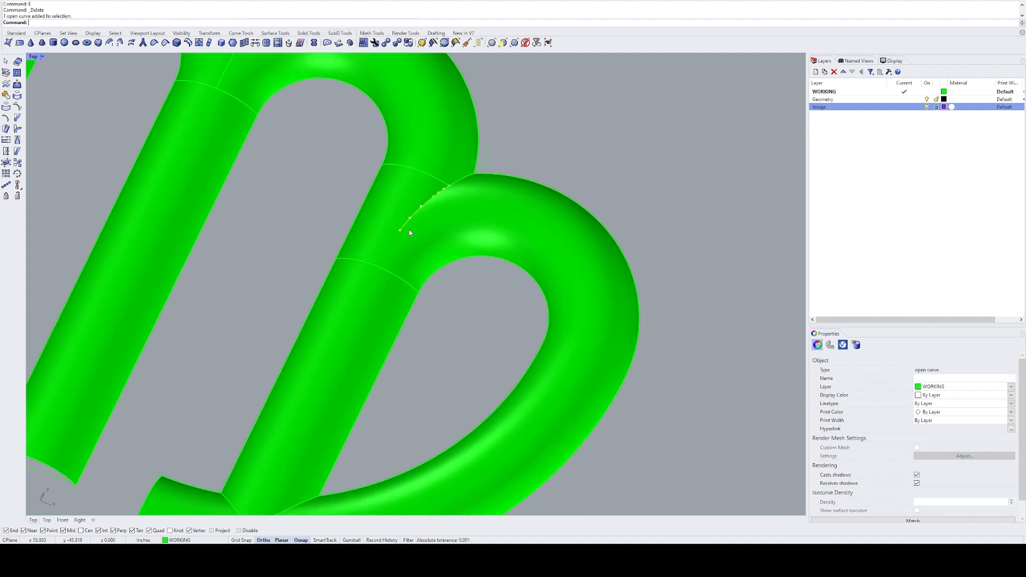
# Step: Extend the lower end of the curve between the right stem and loop smoothly past the loop's end edge
pyautogui.write('ex')
pyautogui.press('Return')
pyautogui.click(407, 229)
pyautogui.click(372, 280)
pyautogui.press('Return')
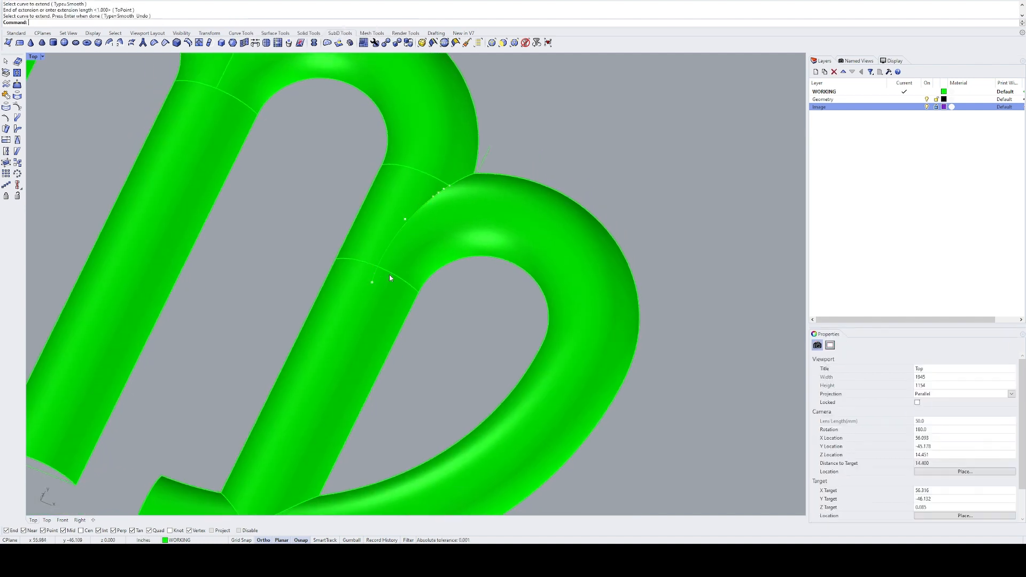
# Step: Try to split the loop's surface with the extended curve
pyautogui.click(444, 237)
pyautogui.write('sp')
pyautogui.press('Return')
pyautogui.click(399, 236)
pyautogui.press('Return')
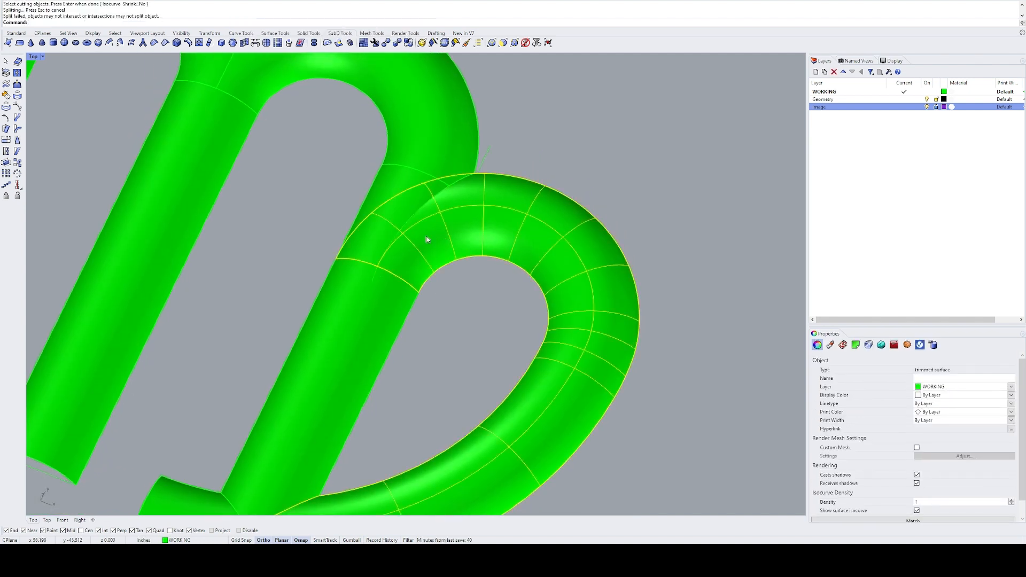
pyautogui.click(446, 288)
pyautogui.click(465, 227)
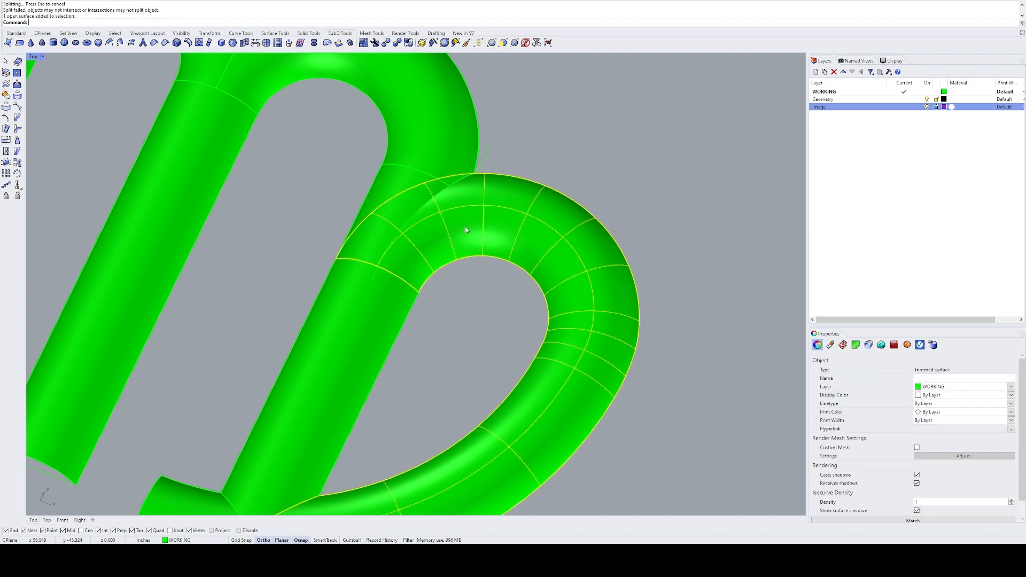
pyautogui.press('Return')
pyautogui.press('Escape')
# Step: Duplicate the third arch's trimmed edge beside the loop and join it with the extended curve
pyautogui.write('D')
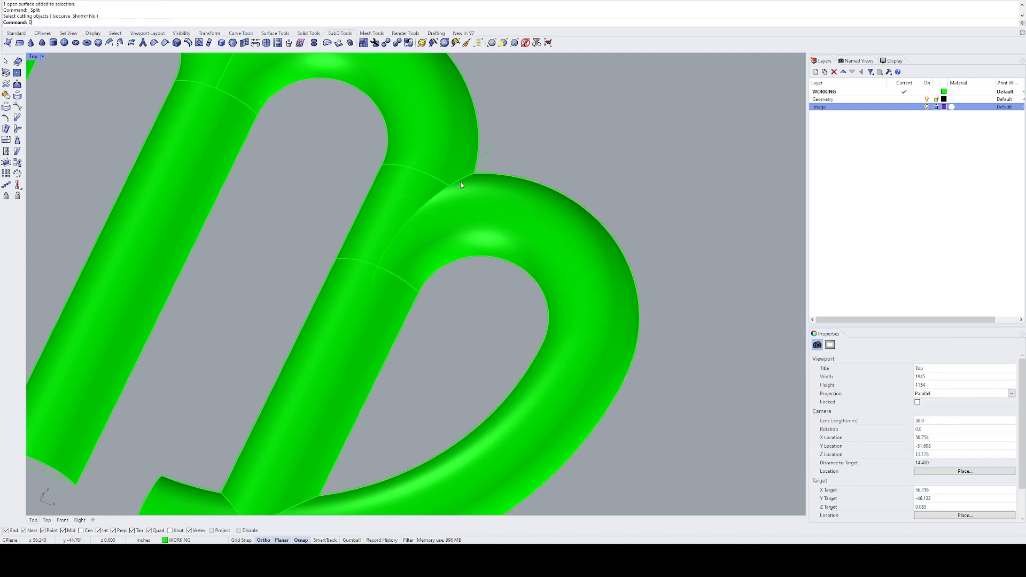
pyautogui.write('upEdge')
pyautogui.press('Return')
pyautogui.click(435, 195)
pyautogui.press('Return')
pyautogui.hotkey('ctrl', 'j')
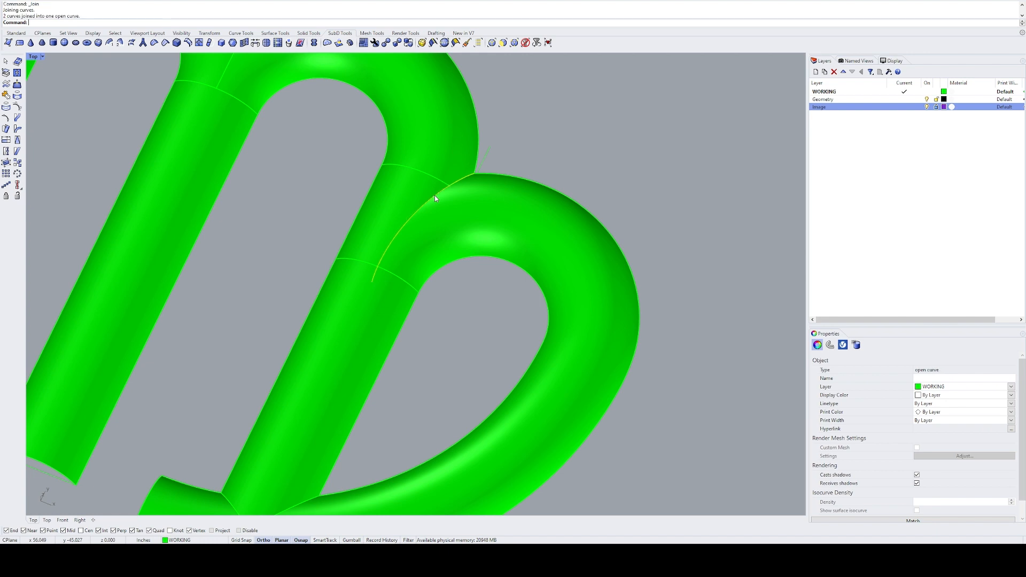
# Step: Split the loop's surface with the joined curve, then delete the piece overlapping the right stem and the cutting curve
pyautogui.click(481, 213)
pyautogui.hotkey('ctrl', 'shift', 's')
pyautogui.click(441, 191)
pyautogui.press('Return')
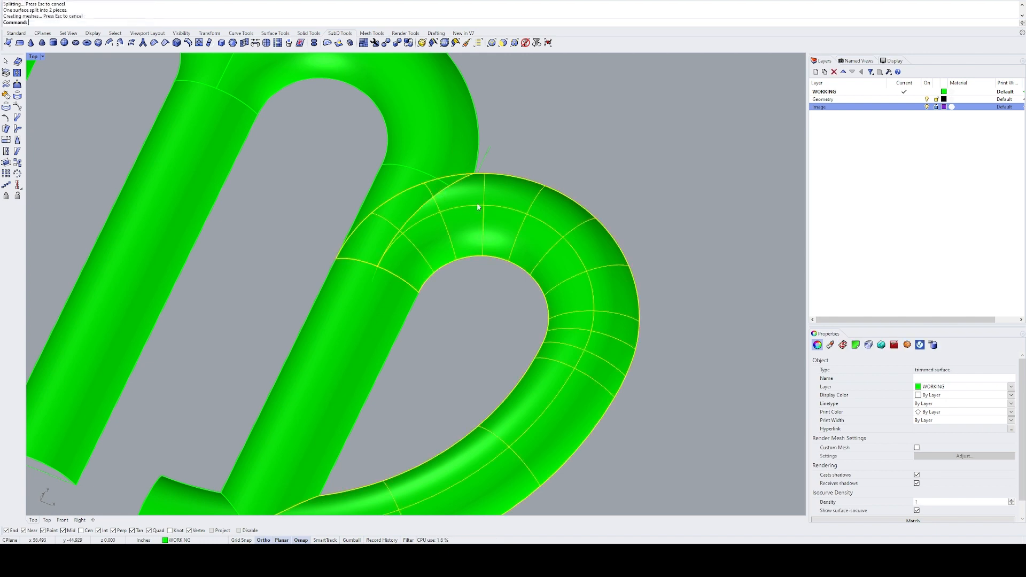
pyautogui.keyDown('ctrl'); pyautogui.click(480, 207); pyautogui.keyUp('ctrl')
pyautogui.write('E')
pyautogui.press('Return')
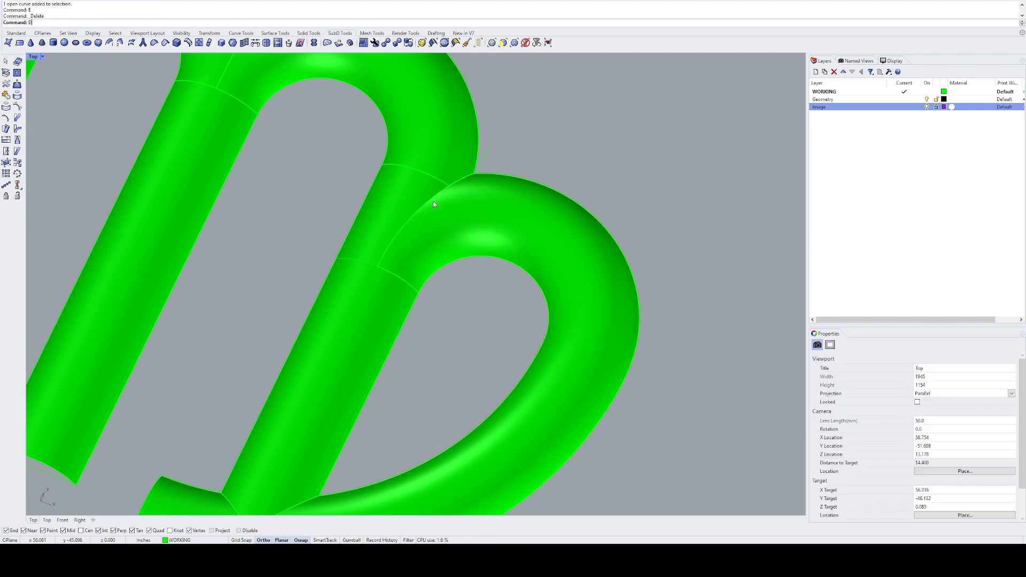
# Step: Duplicate the loop's trimmed edge where it meets the third arch and right stem
pyautogui.write('DE')
pyautogui.press('Return')
pyautogui.click(432, 201)
pyautogui.press('Return')
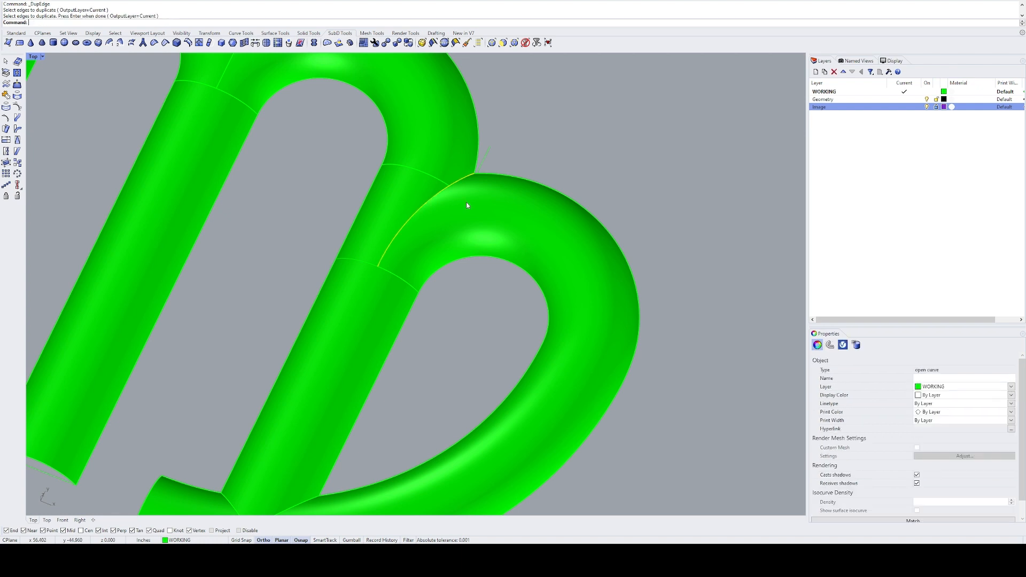
# Step: Duplicate the loop's short end edge on the right stem and join it with the duplicated trimmed edge
pyautogui.moveTo(458, 204); pyautogui.dragTo(441, 212, button='right')
pyautogui.click(400, 273)
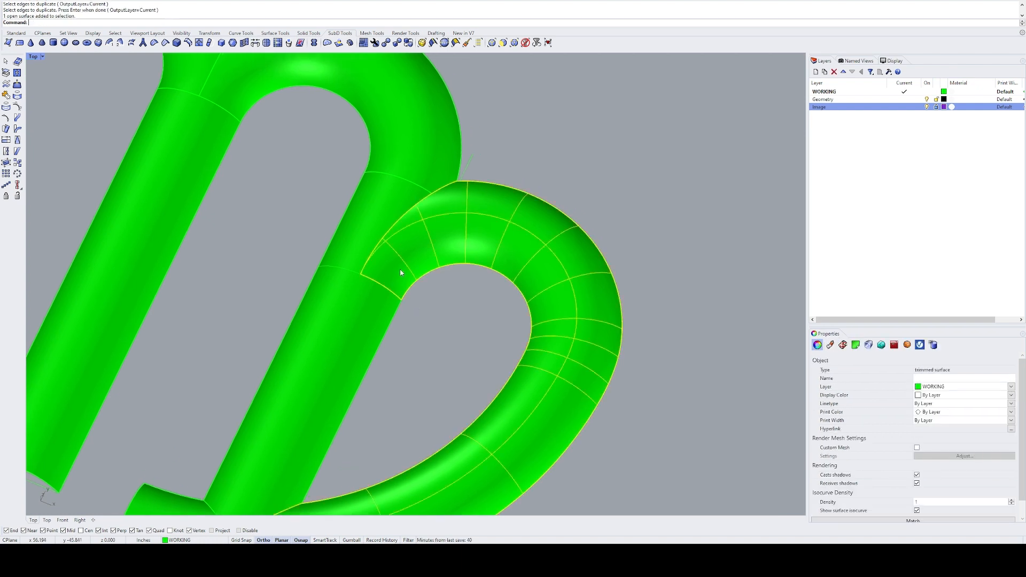
pyautogui.press('Escape')
pyautogui.press('Return')
pyautogui.click(380, 285)
pyautogui.press('Return')
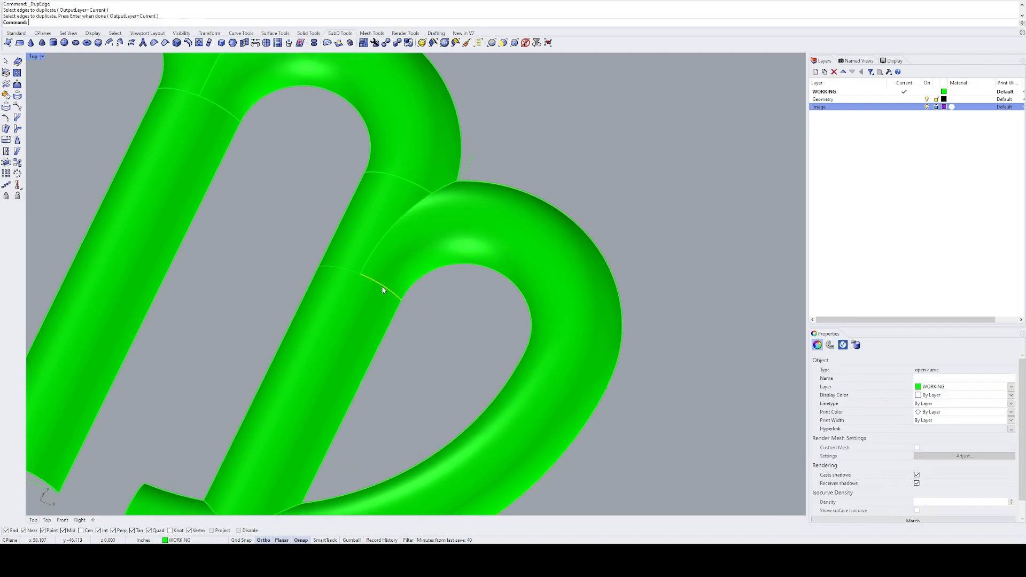
pyautogui.keyDown('shift'); pyautogui.click(375, 254); pyautogui.keyUp('shift')
pyautogui.hotkey('ctrl', 'j')
# Step: Split the right stem's surface with the joined edge curve and delete the piece under the loop along with the curve
pyautogui.click(367, 208)
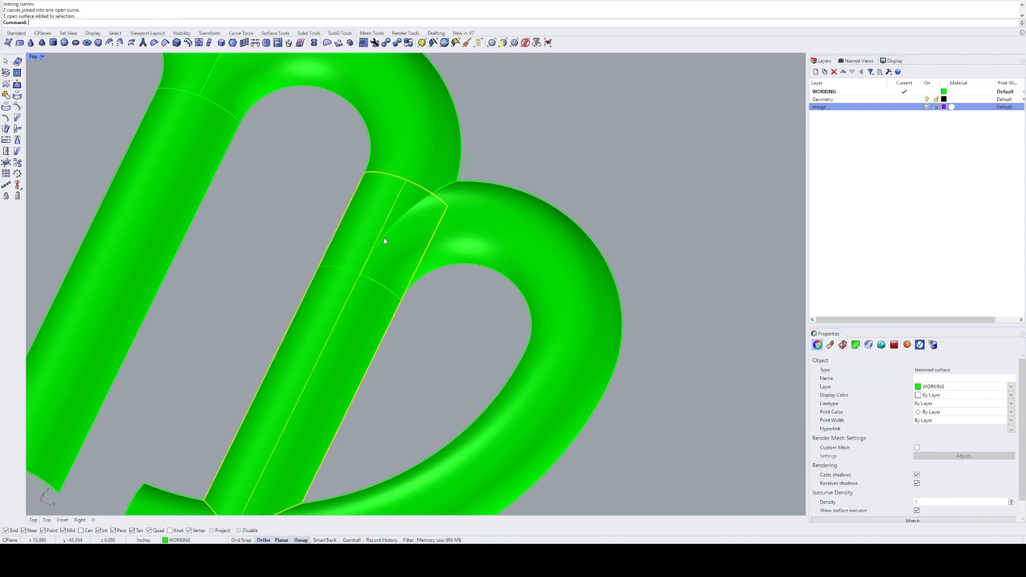
pyautogui.write('e')
pyautogui.press('Return')
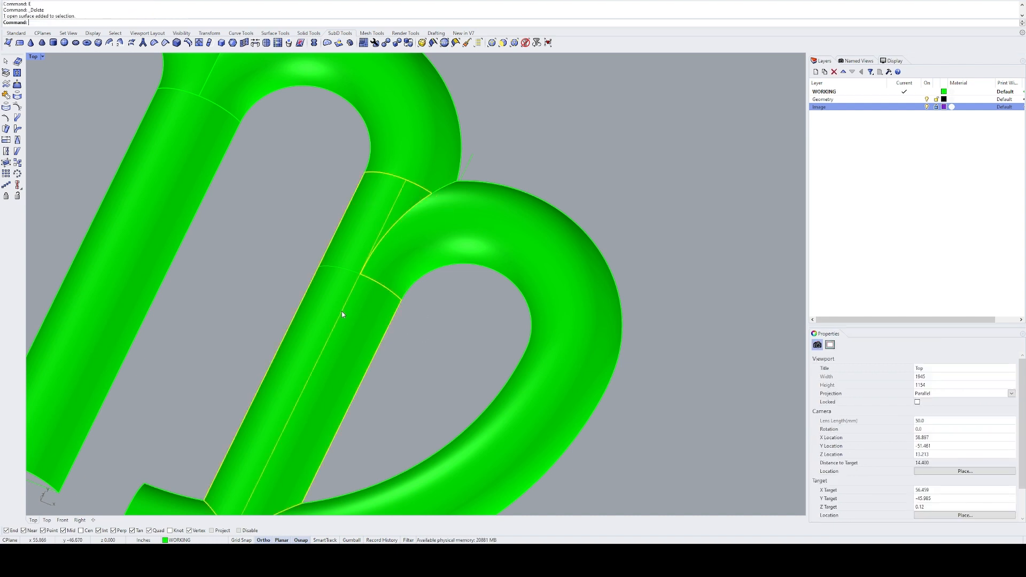
pyautogui.click(351, 268)
pyautogui.write('e')
pyautogui.press('Return')
# Step: Select all the stem, arch, loop and hook surfaces of the symbol and join them into one polysurface
pyautogui.click(360, 291)
pyautogui.scroll(-6, 360, 291)
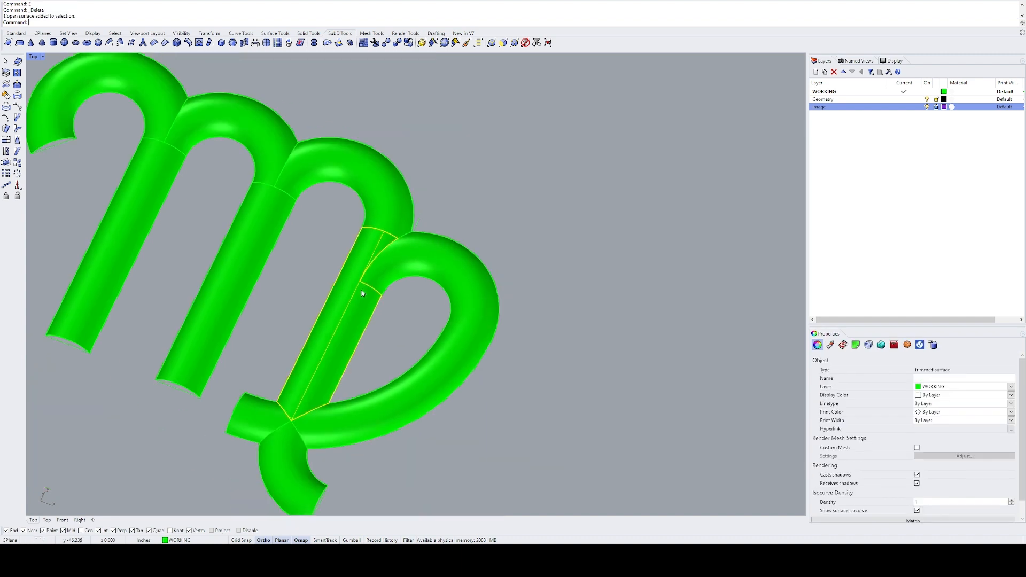
pyautogui.keyDown('shift'); pyautogui.click(385, 292); pyautogui.keyUp('shift')
pyautogui.moveTo(386, 293); pyautogui.dragTo(445, 182, button='right')
pyautogui.keyDown('shift'); pyautogui.click(348, 343); pyautogui.keyUp('shift')
pyautogui.keyDown('shift'); pyautogui.click(324, 309); pyautogui.keyUp('shift')
pyautogui.moveTo(377, 267); pyautogui.dragTo(390, 353, button='right')
pyautogui.click(445, 159)
pyautogui.scroll(-8, 446, 173)
pyautogui.keyDown('shift'); pyautogui.click(386, 139); pyautogui.keyUp('shift')
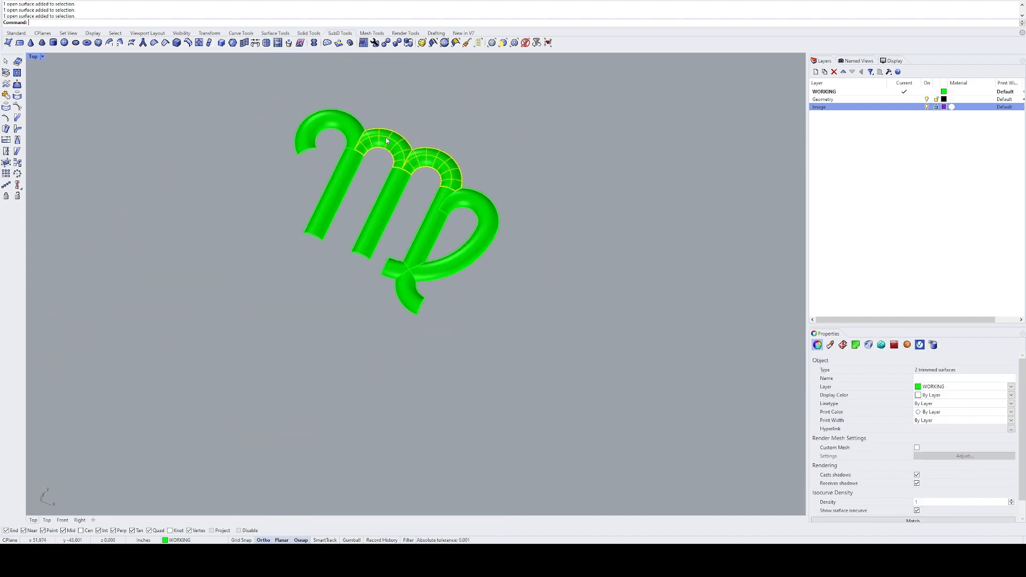
pyautogui.keyDown('shift'); pyautogui.click(328, 118); pyautogui.keyUp('shift')
pyautogui.keyDown('shift'); pyautogui.click(331, 198); pyautogui.keyUp('shift')
pyautogui.keyDown('shift'); pyautogui.click(374, 230); pyautogui.keyUp('shift')
pyautogui.keyDown('shift'); pyautogui.click(414, 219); pyautogui.keyUp('shift')
pyautogui.keyDown('shift'); pyautogui.click(423, 265); pyautogui.keyUp('shift')
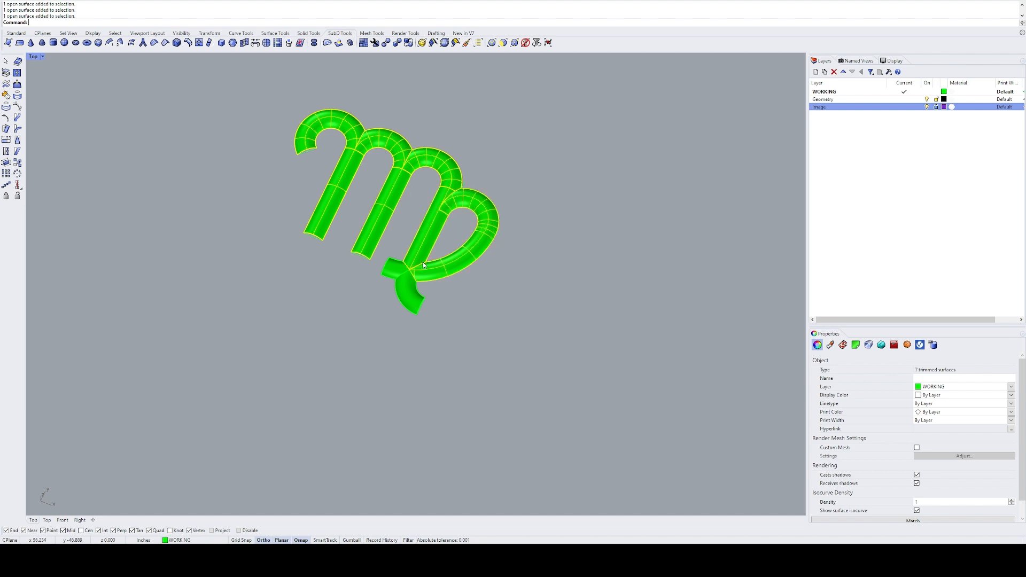
pyautogui.keyDown('shift'); pyautogui.click(403, 279); pyautogui.keyUp('shift')
pyautogui.hotkey('ctrl', 'j')
# Step: Duplicate the borders of the joined symbol polysurface as curves
pyautogui.scroll(-4, 447, 247)
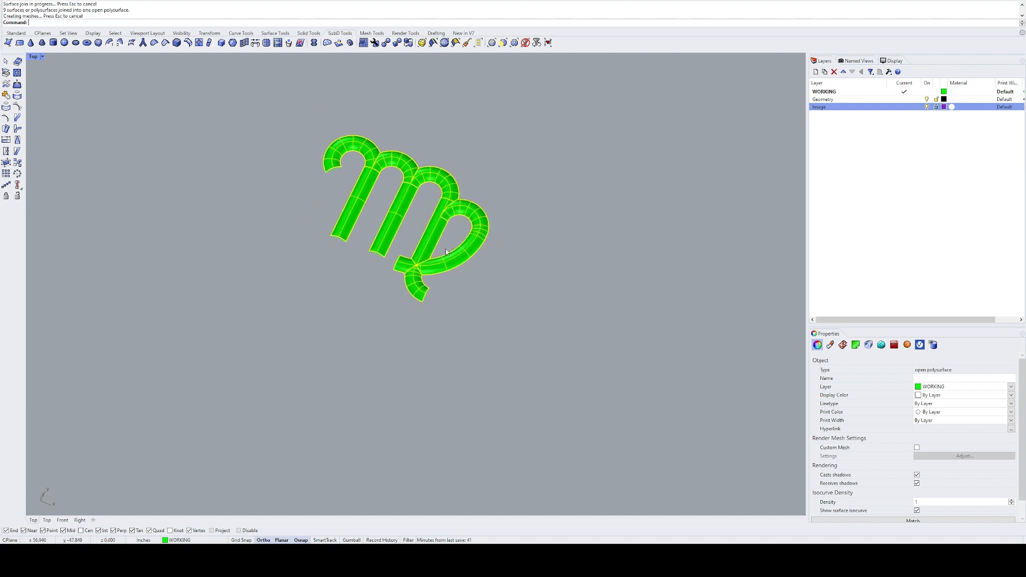
pyautogui.write('DB')
pyautogui.press('Return')
pyautogui.scroll(5, 457, 229)
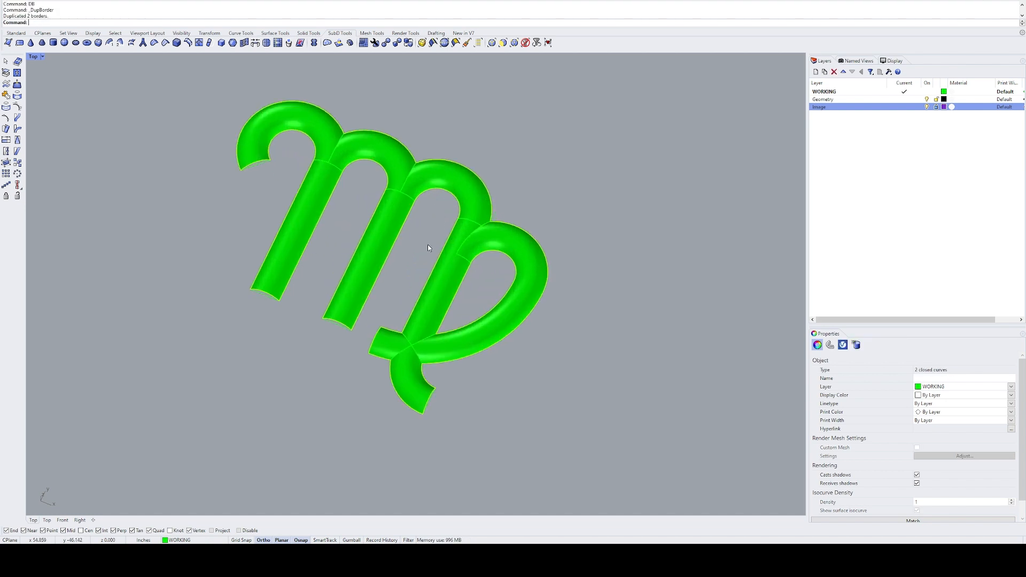
pyautogui.scroll(-3, 405, 314)
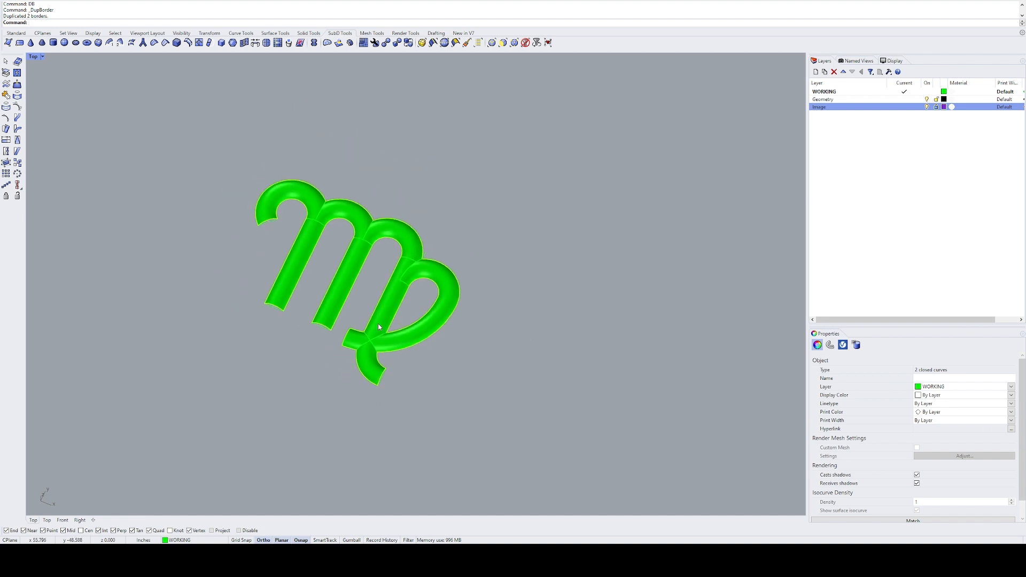
# Step: Move the duplicated border curves into the empty space beside the symbol
pyautogui.write('M')
pyautogui.press('Return')
pyautogui.click(434, 209)
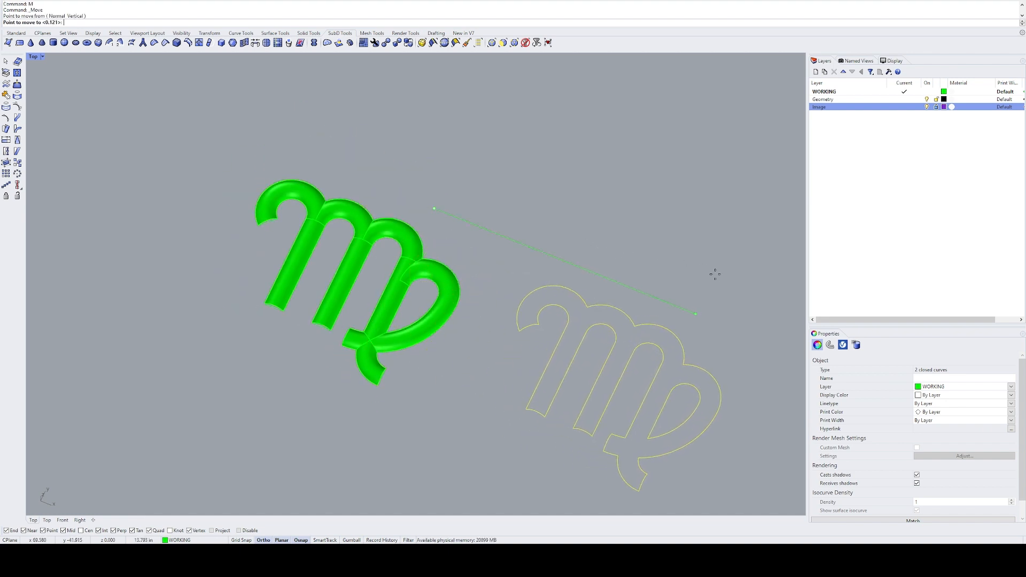
pyautogui.moveTo(723, 278); pyautogui.dragTo(598, 239, button='right')
pyautogui.click(597, 267)
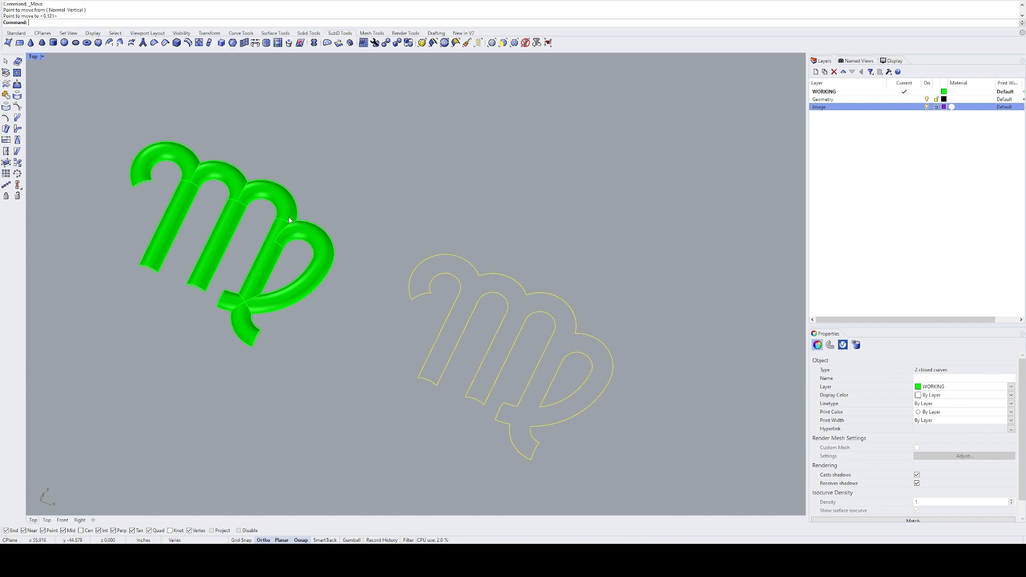
# Step: Examine the symbol's arch joints and compare them with the separated border curves
pyautogui.scroll(5, 288, 231)
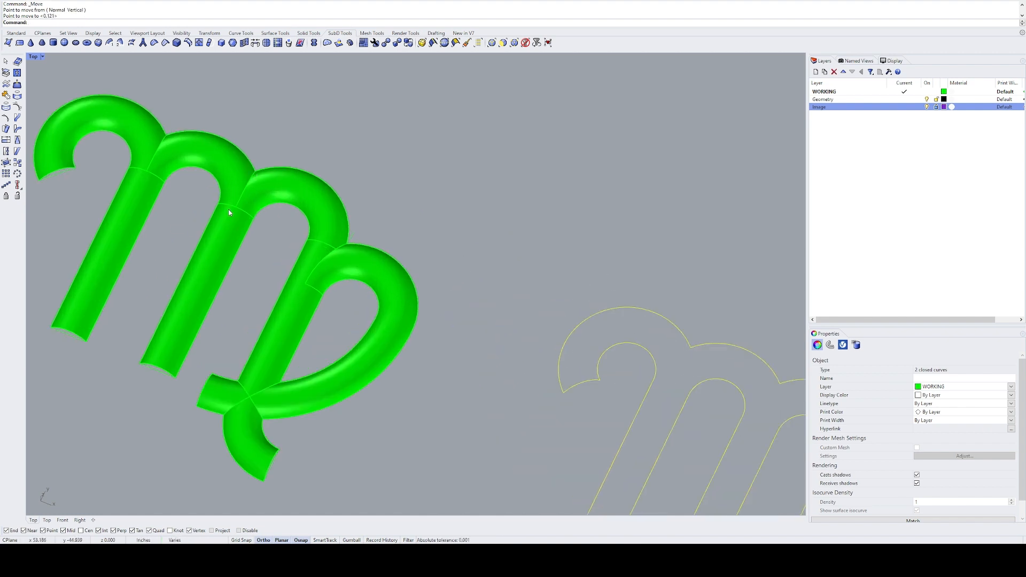
pyautogui.moveTo(287, 243); pyautogui.dragTo(394, 265, button='right')
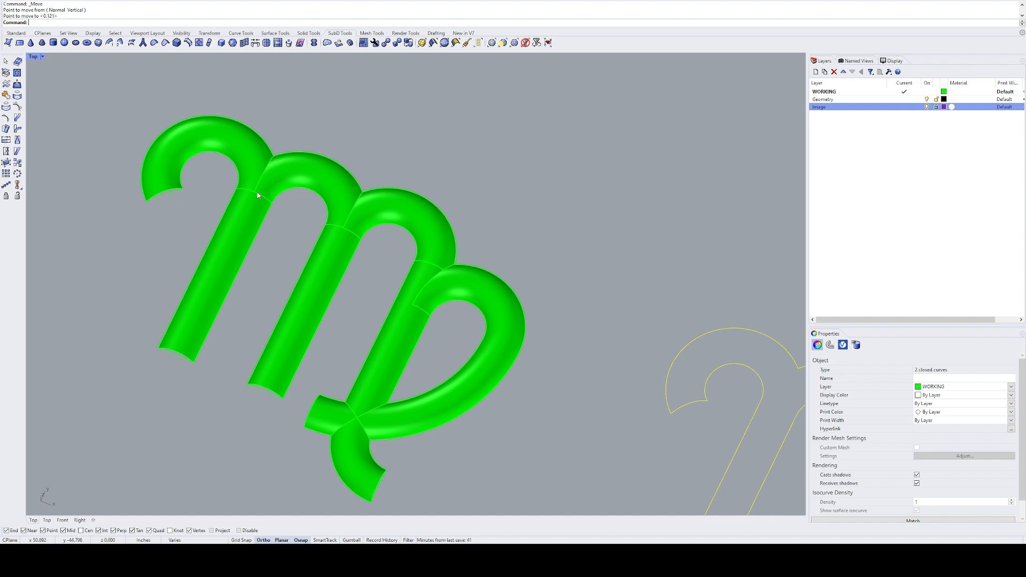
pyautogui.moveTo(267, 173); pyautogui.dragTo(257, 165, button='right')
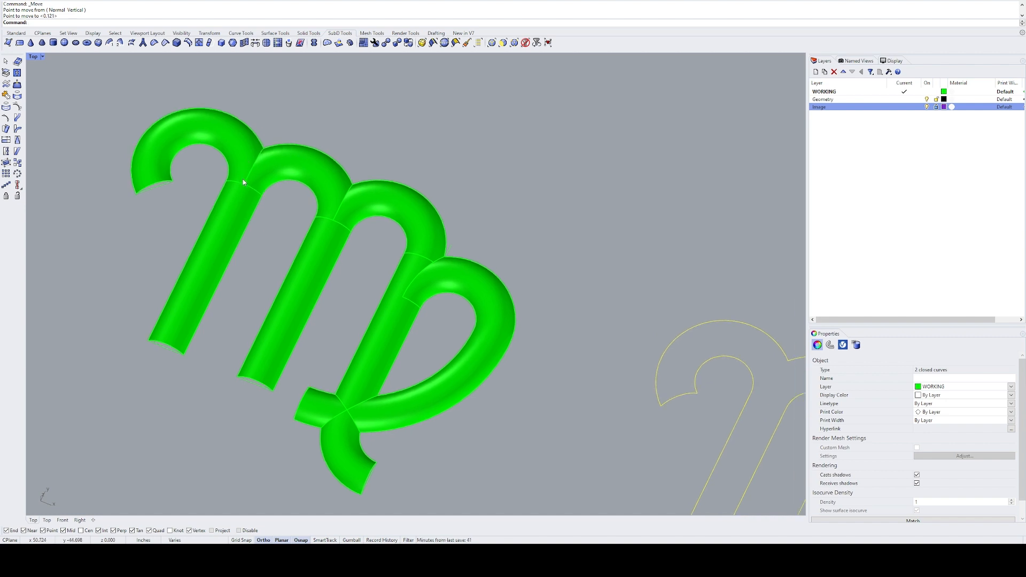
pyautogui.moveTo(423, 242); pyautogui.dragTo(203, 141, button='right')
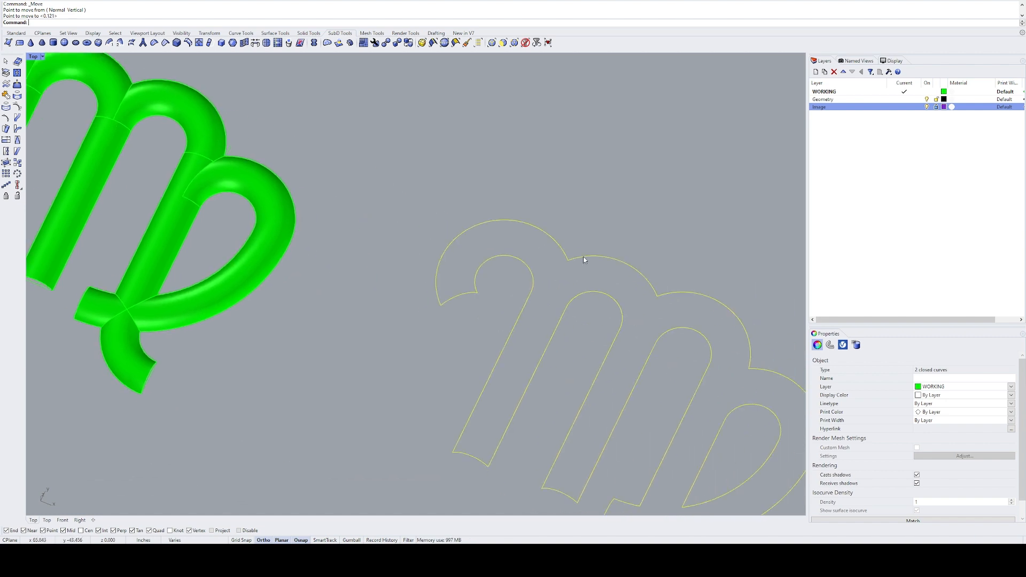
pyautogui.moveTo(584, 287); pyautogui.dragTo(378, 205, button='right')
pyautogui.moveTo(414, 226)
pyautogui.mouseDown()
pyautogui.moveTo(366, 208)
pyautogui.moveTo(400, 220)
pyautogui.mouseUp()
pyautogui.scroll(-2, 399, 221)
pyautogui.moveTo(408, 248); pyautogui.dragTo(466, 273, button='right')
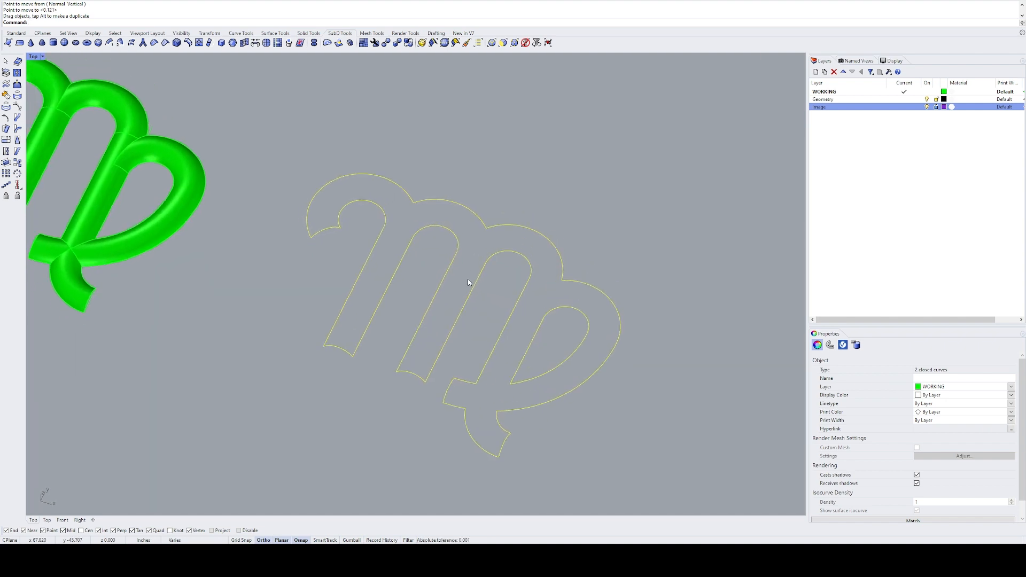
# Step: Undo the moves of the border curves
pyautogui.hotkey('ctrl', 'z')
pyautogui.hotkey('ctrl', 'z')
pyautogui.moveTo(171, 191); pyautogui.dragTo(479, 287, button='right')
pyautogui.moveTo(385, 244); pyautogui.dragTo(425, 268, button='right')
# Step: Flatten the border curves to a single height with SetPt
pyautogui.write('SE')
pyautogui.press('Return')
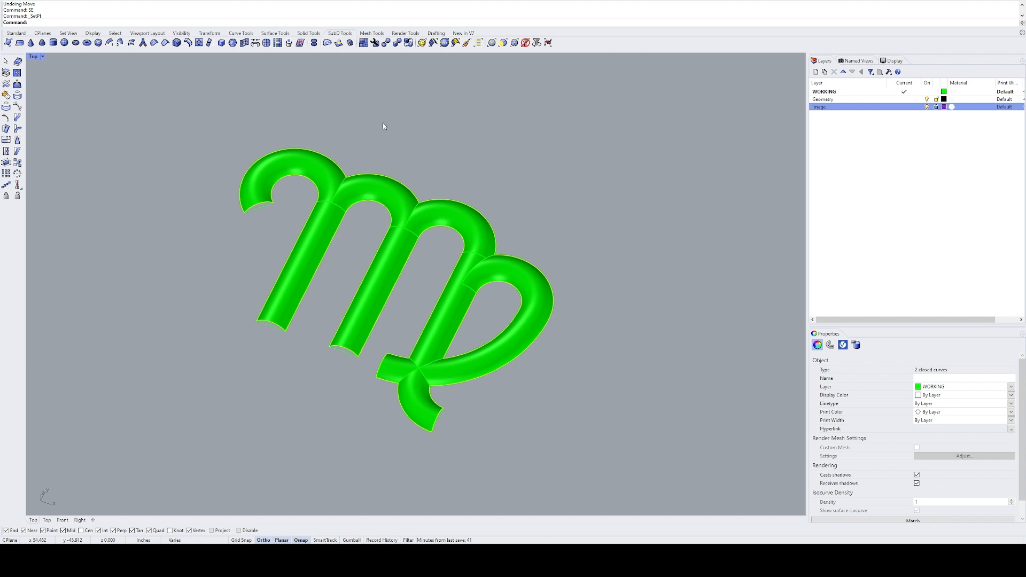
pyautogui.press('Return')
pyautogui.click(405, 161)
# Step: Extrude the flattened border curves 0.5 in downward as a solid, deleting the input curves
pyautogui.moveTo(426, 301)
pyautogui.keyDown('shift'); pyautogui.mouseDown(button='right')
pyautogui.moveTo(464, 341)
pyautogui.moveTo(440, 305)
pyautogui.mouseUp(button='right'); pyautogui.keyUp('shift')
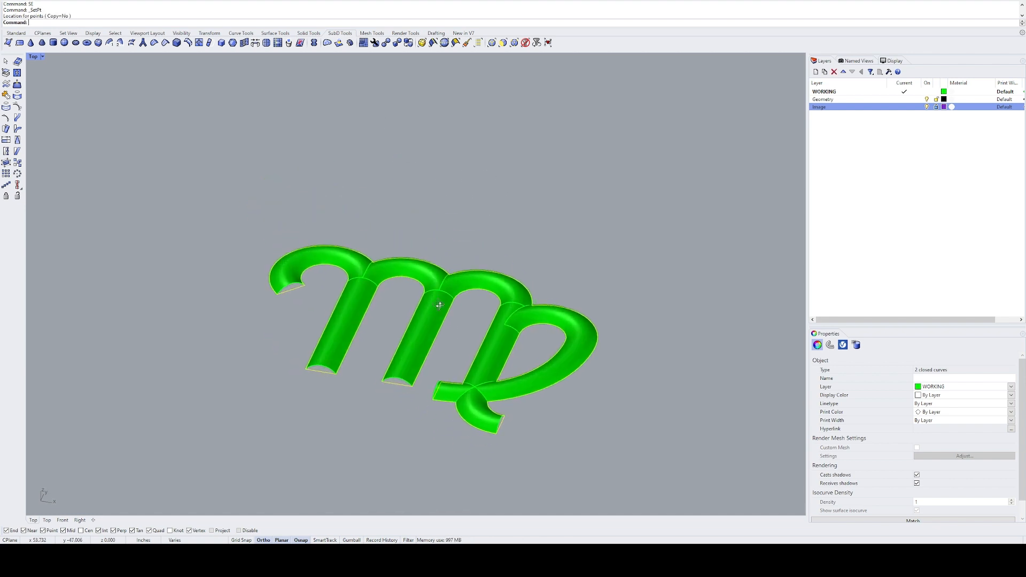
pyautogui.moveTo(420, 426); pyautogui.dragTo(385, 385, button='right')
pyautogui.write('EC')
pyautogui.press('Return')
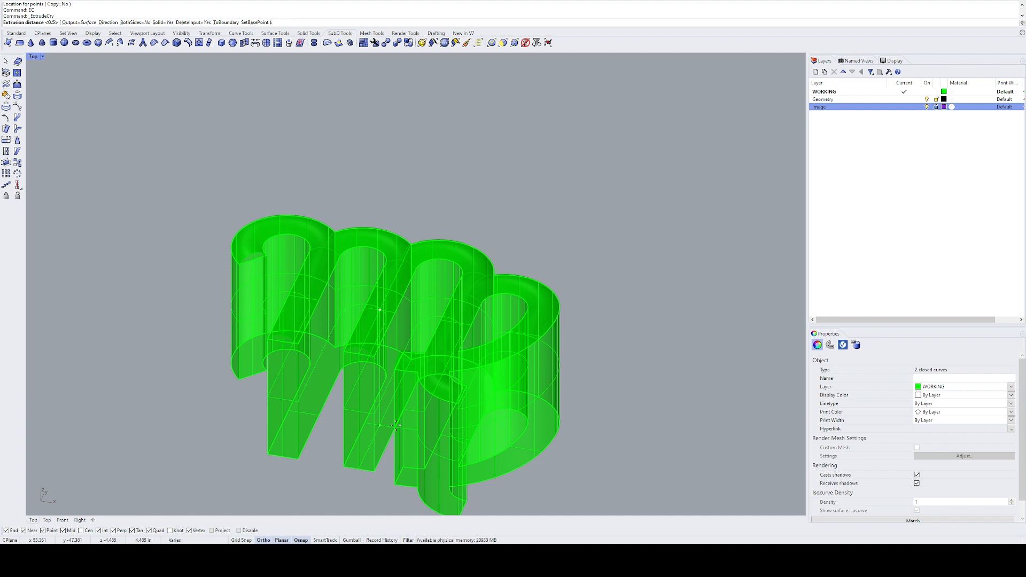
pyautogui.press('Return')
# Step: Move the solid extrusion 10 in sideways, away from the rounded polysurface
pyautogui.write('M')
pyautogui.press('Return')
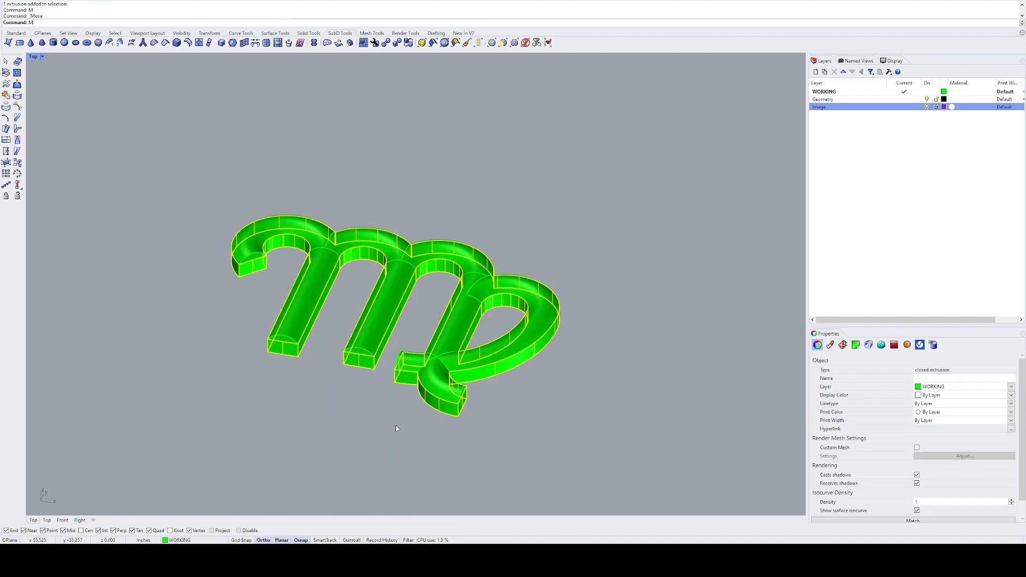
pyautogui.click(375, 445)
pyautogui.write('10')
pyautogui.press('Return')
pyautogui.click(454, 462)
pyautogui.write('ZS')
pyautogui.press('Return')
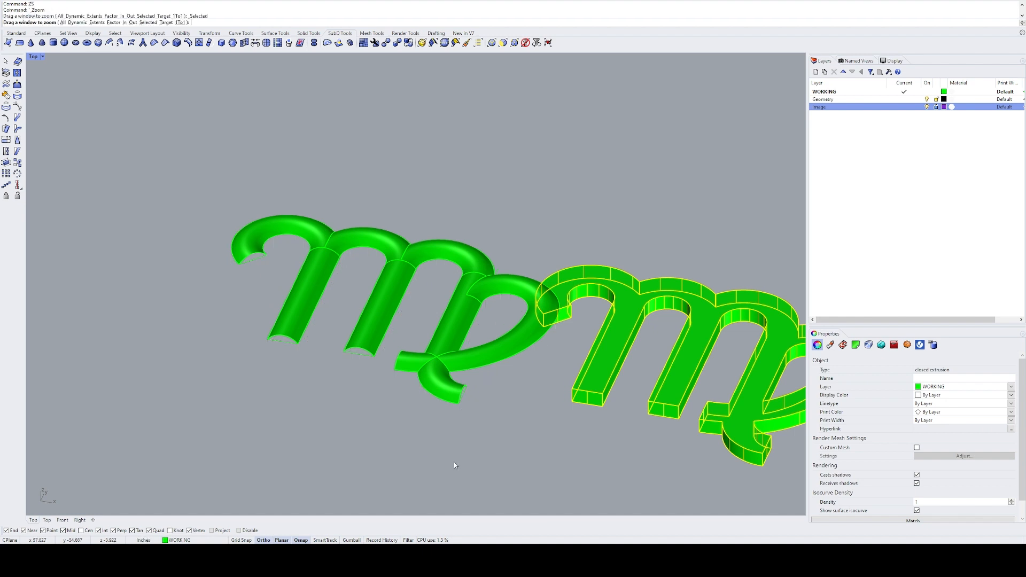
pyautogui.press('Escape')
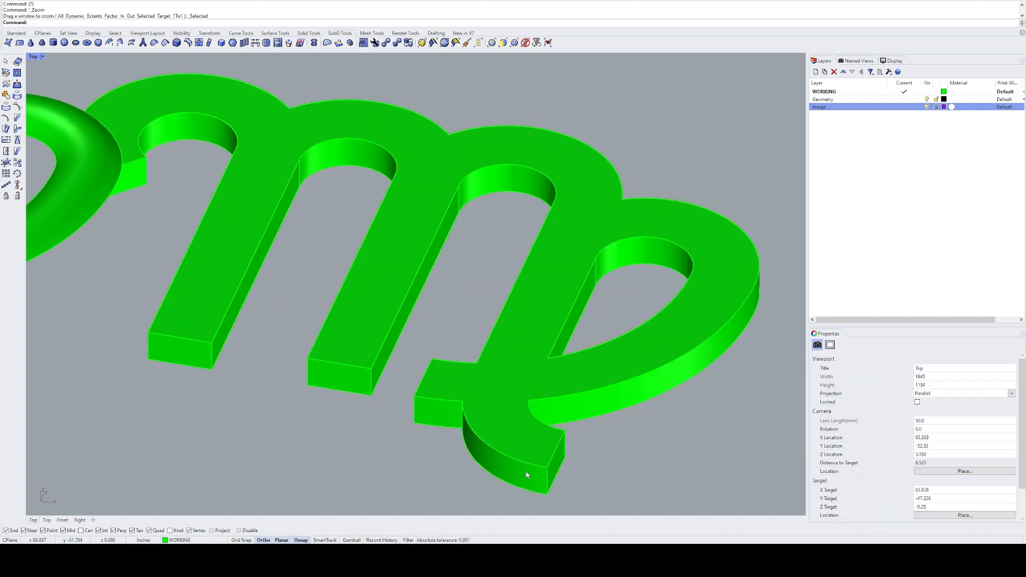
# Step: Delete the top face of the moved extrusion
pyautogui.moveTo(473, 437); pyautogui.dragTo(475, 372, button='right')
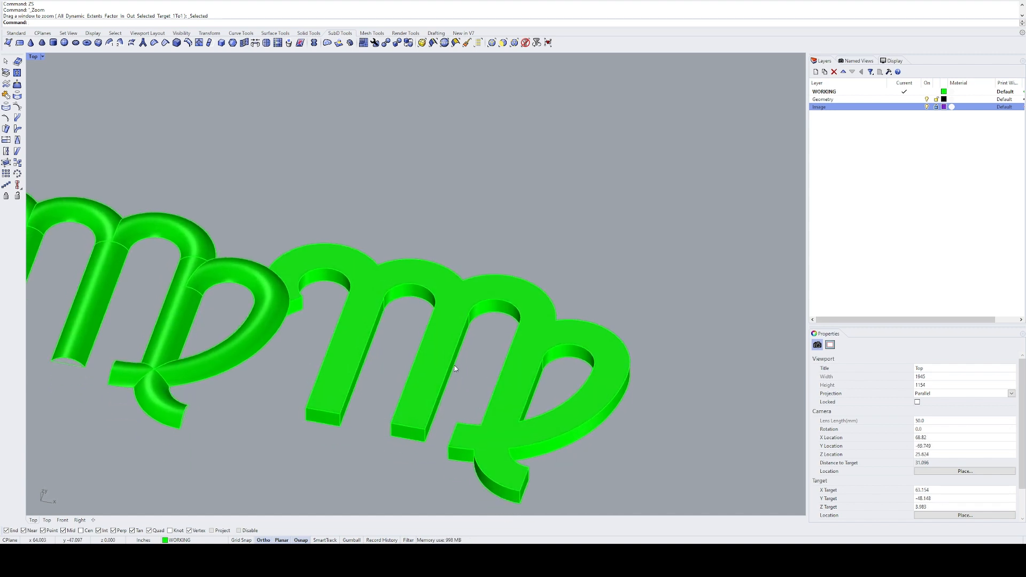
pyautogui.click(458, 300)
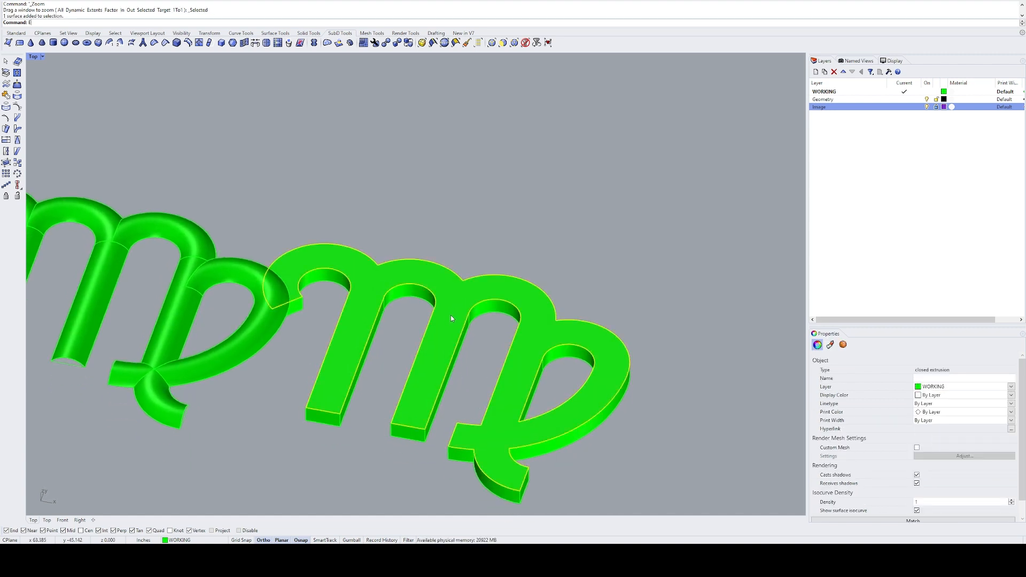
pyautogui.press('Delete')
# Step: Move the opened extrusion 10 in back beneath the rounded polysurface and select both
pyautogui.click(493, 304)
pyautogui.write('ZS')
pyautogui.press('Return')
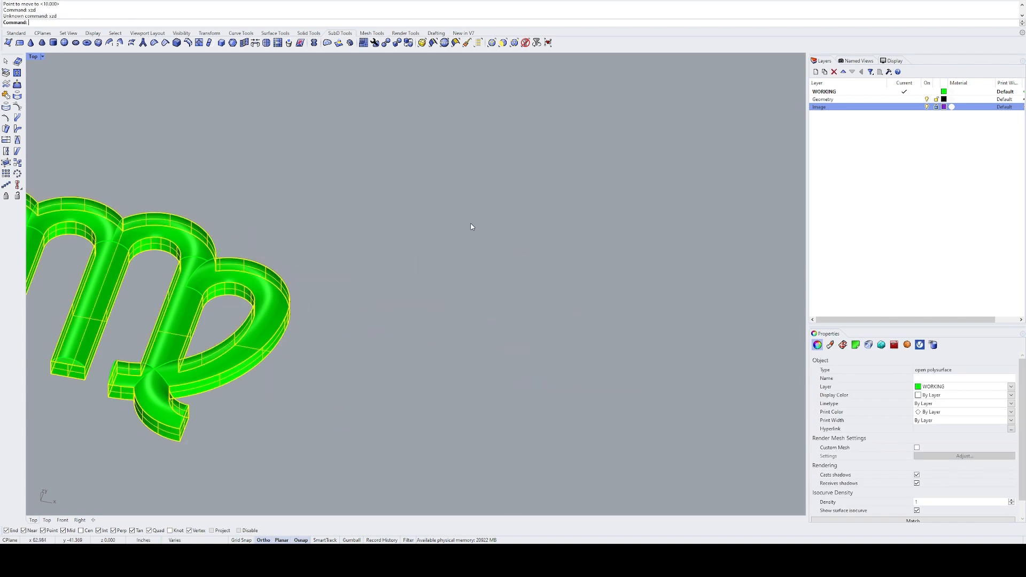
pyautogui.press('Escape')
pyautogui.click(382, 386)
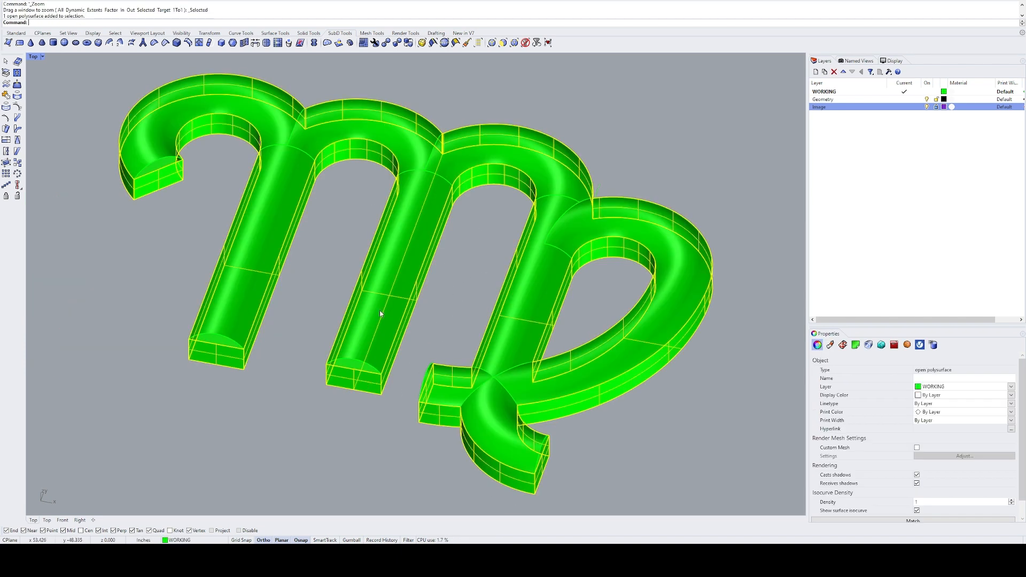
# Step: Join the rounded polysurface with the opened extrusion, cap any planar openings, and merge all coplanar faces
pyautogui.keyDown('shift'); pyautogui.click(386, 302); pyautogui.keyUp('shift')
pyautogui.hotkey('ctrl', 'j')
pyautogui.write('Cap')
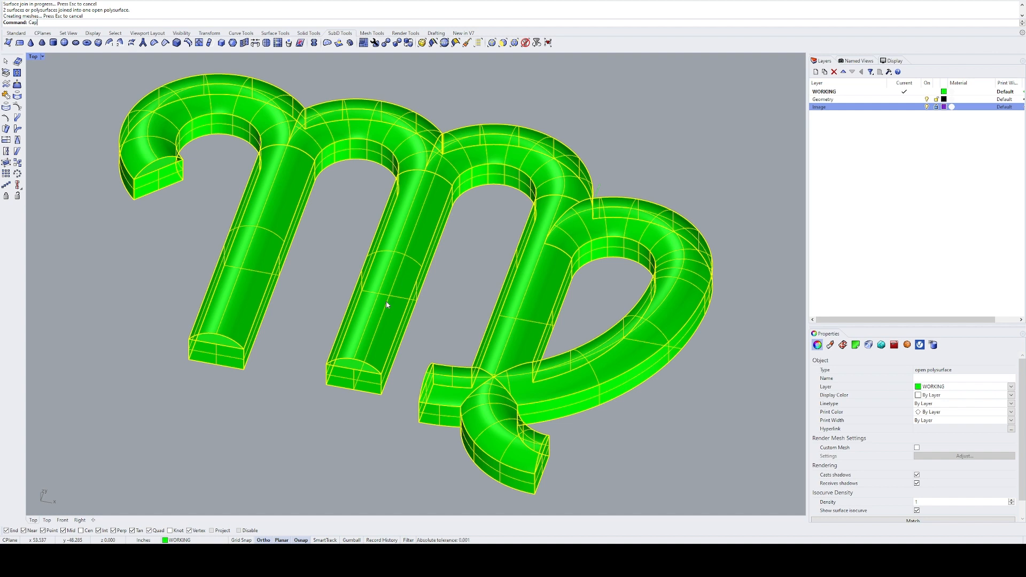
pyautogui.press('Return')
pyautogui.write('MergeAllFaces')
pyautogui.press('Return')
pyautogui.scroll(-10, 387, 305)
pyautogui.write('M')
pyautogui.press('Return')
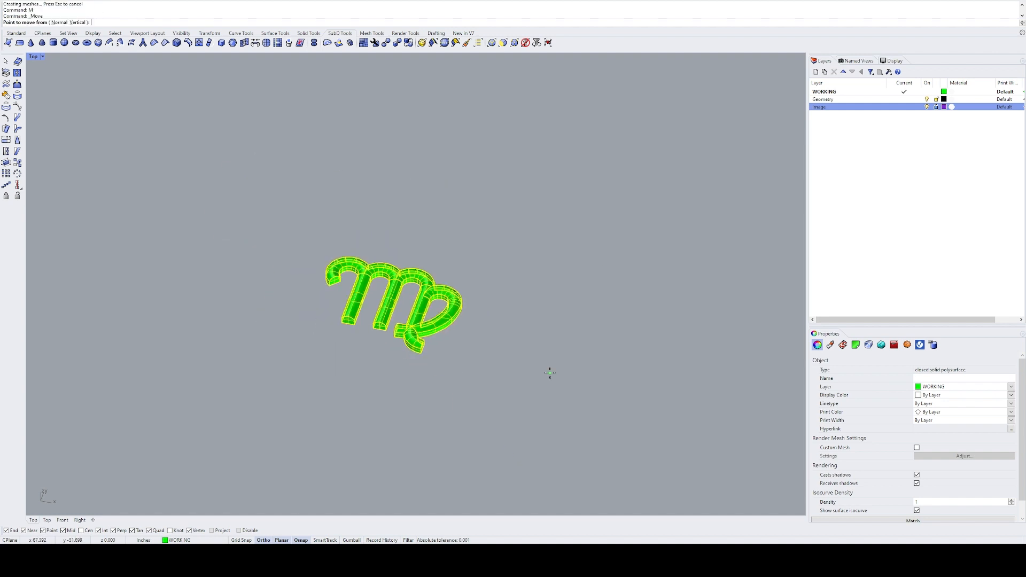
pyautogui.press('Escape')
pyautogui.press('Escape')
# Step: Inspect the closed Virgo solid in rendered display mode, then return to shaded display
pyautogui.click(421, 311)
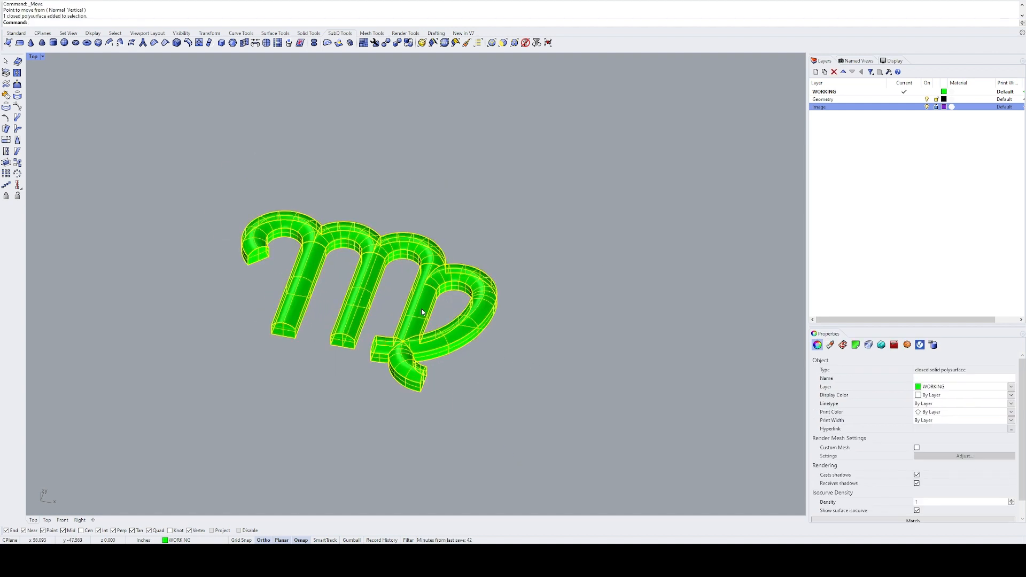
pyautogui.scroll(2, 382, 277)
pyautogui.scroll(7, 381, 278)
pyautogui.scroll(-3, 382, 277)
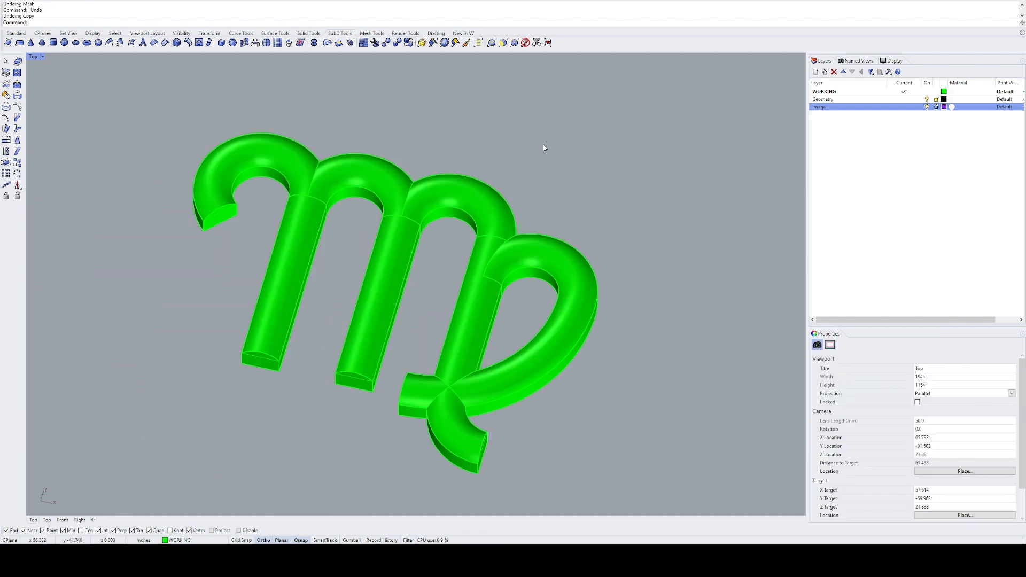
pyautogui.hotkey('ctrl', 'alt', 'r')
pyautogui.moveTo(535, 193)
pyautogui.mouseDown(button='right')
pyautogui.moveTo(521, 177)
pyautogui.moveTo(534, 193)
pyautogui.mouseUp(button='right')
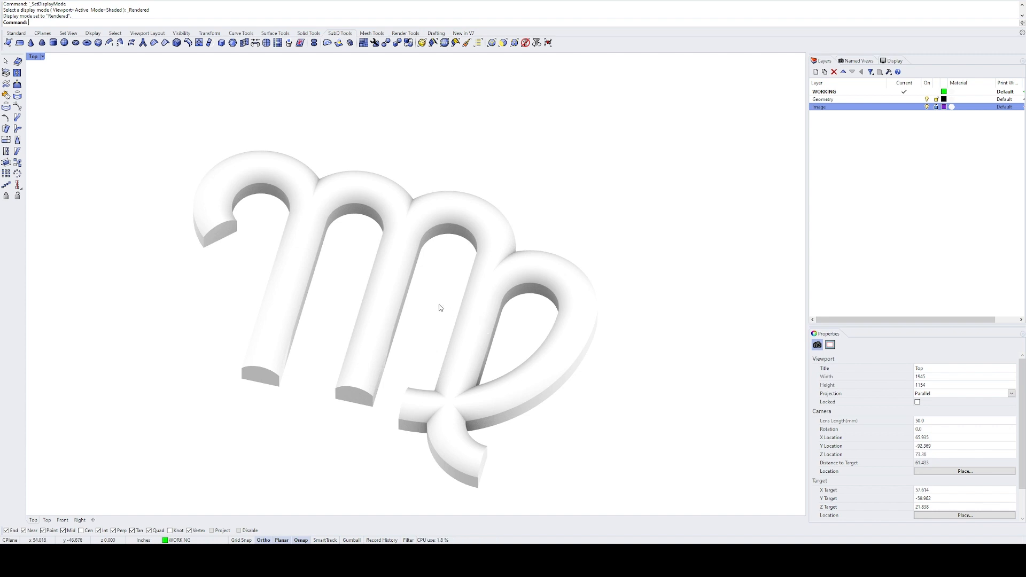
pyautogui.hotkey('ctrl', 'alt', 's')
# Step: Copy the closed Virgo solid to an empty area away from the original
pyautogui.click(402, 270)
pyautogui.scroll(-3, 412, 273)
pyautogui.write('c')
pyautogui.press('Return')
pyautogui.click(543, 280)
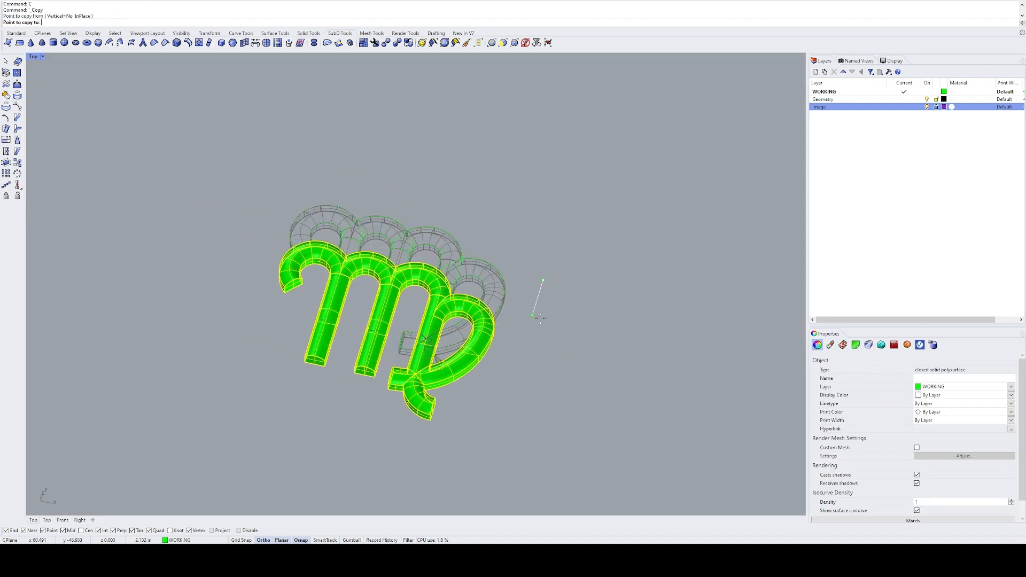
pyautogui.press('Escape')
# Step: Convert the copied Virgo solid to a polygon mesh and delete the polysurface it was made from
pyautogui.write('zs')
pyautogui.press('Return')
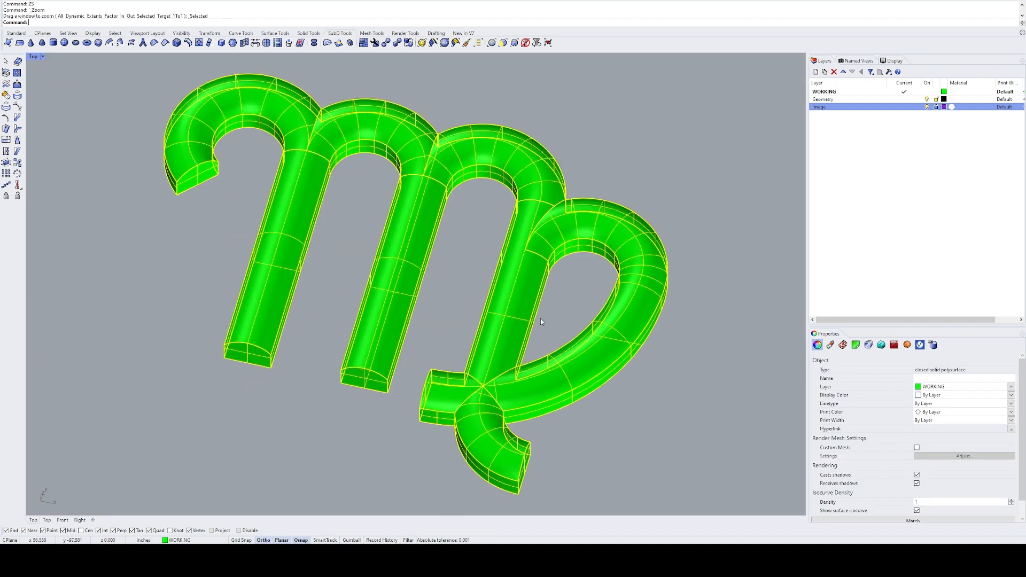
pyautogui.write('Mesh')
pyautogui.press('Return')
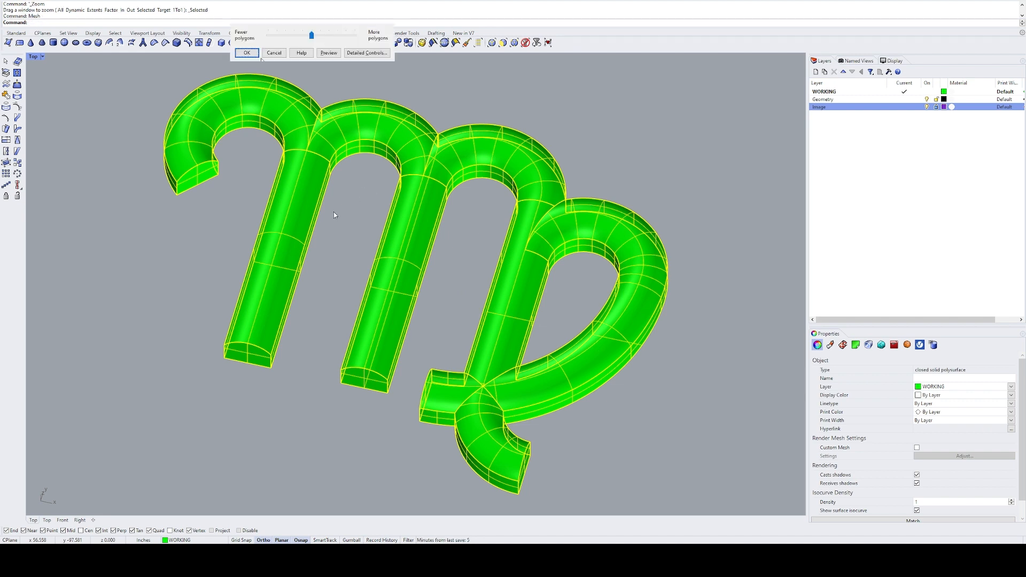
pyautogui.press('Return')
pyautogui.write('E')
pyautogui.press('Return')
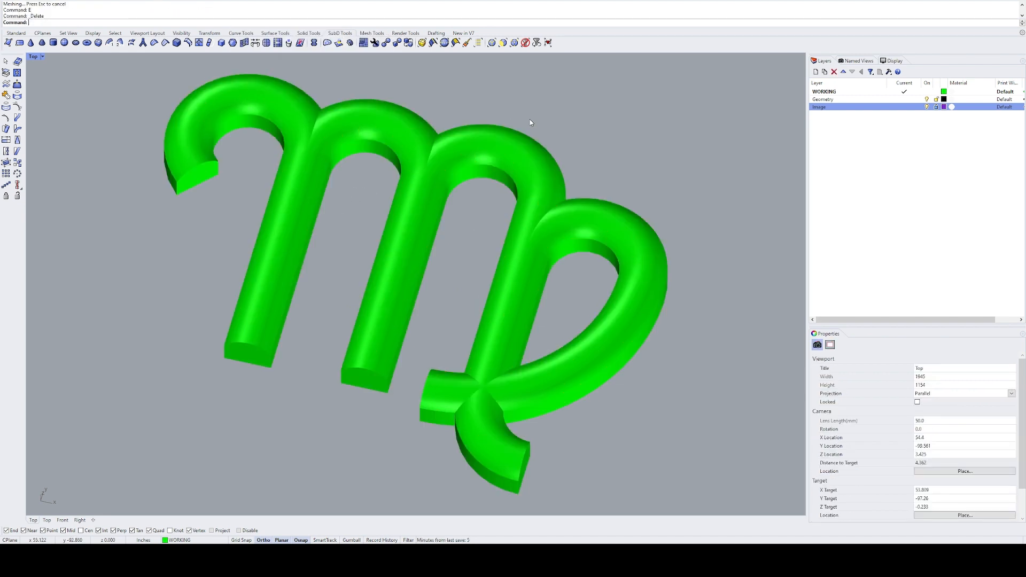
# Step: Check the Virgo mesh for self-intersections, read the result in the command history, and deselect the mesh
pyautogui.click(494, 149)
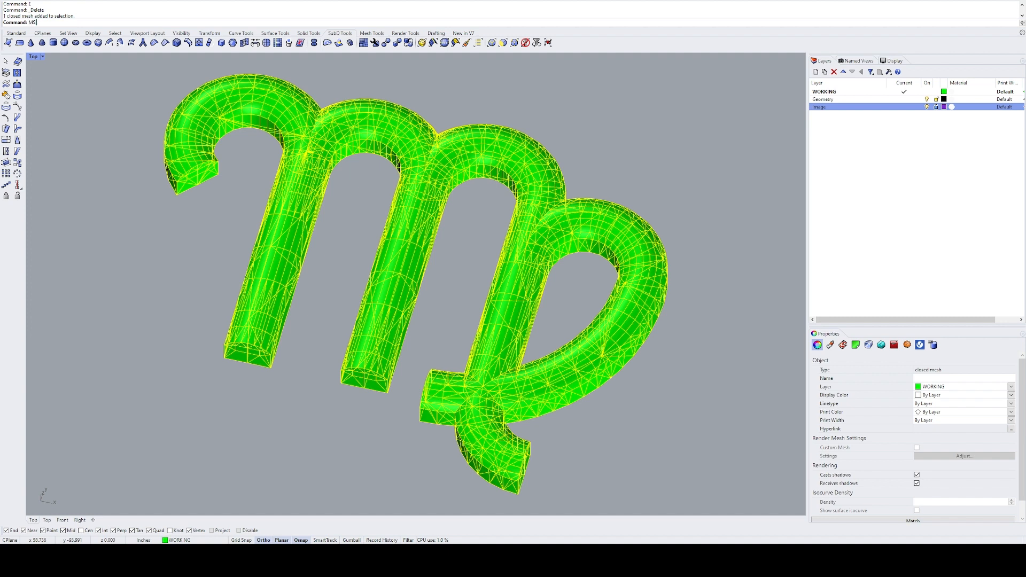
pyautogui.press('Return')
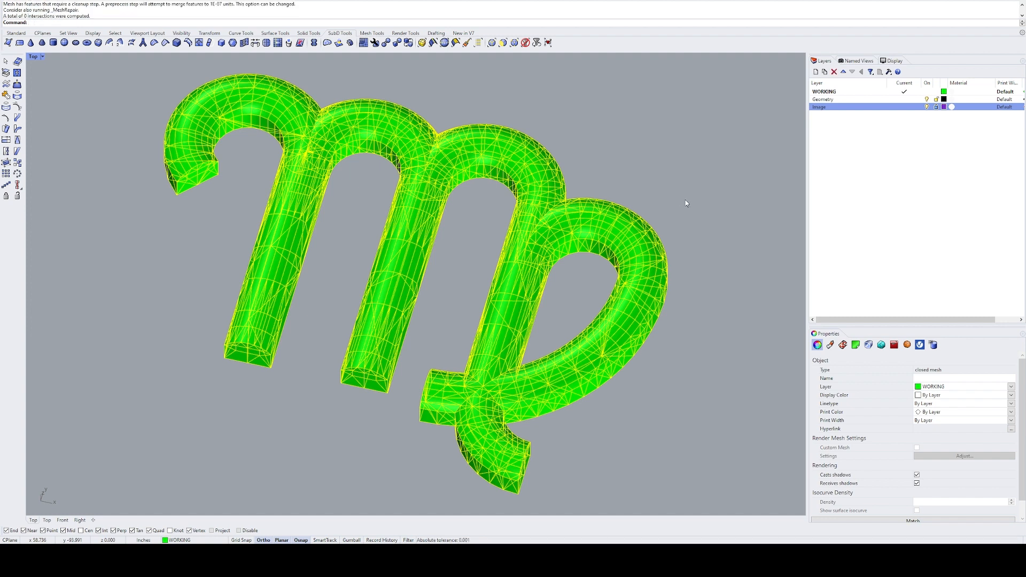
pyautogui.scroll(3, 39, 16)
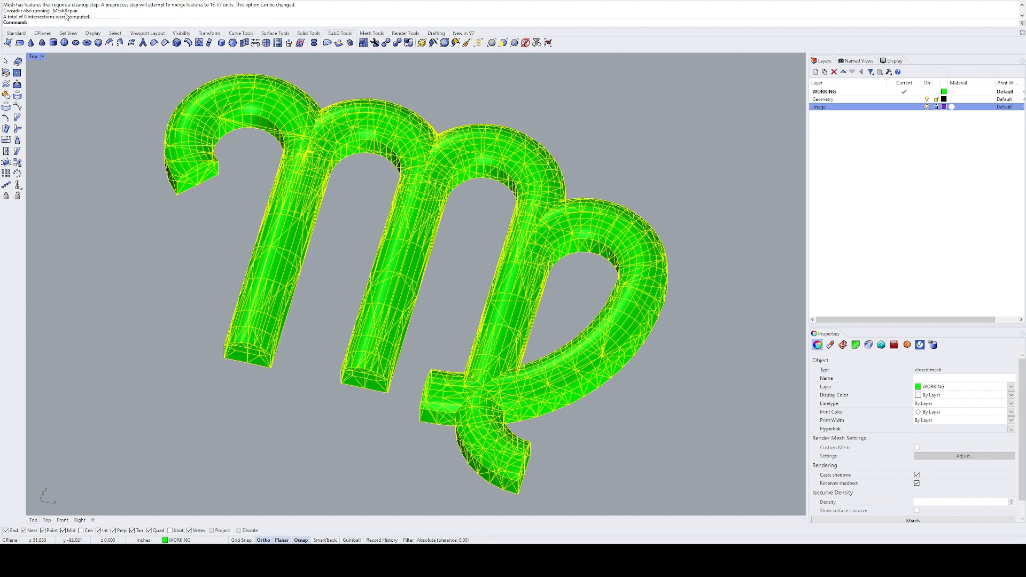
pyautogui.scroll(-3, 84, 18)
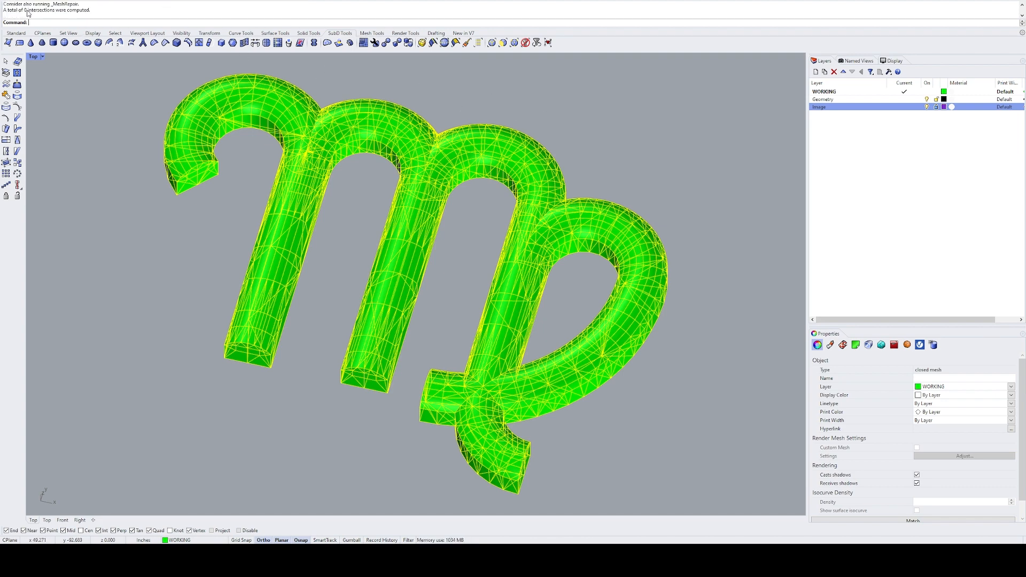
pyautogui.click(517, 82)
pyautogui.click(419, 155)
pyautogui.click(348, 249)
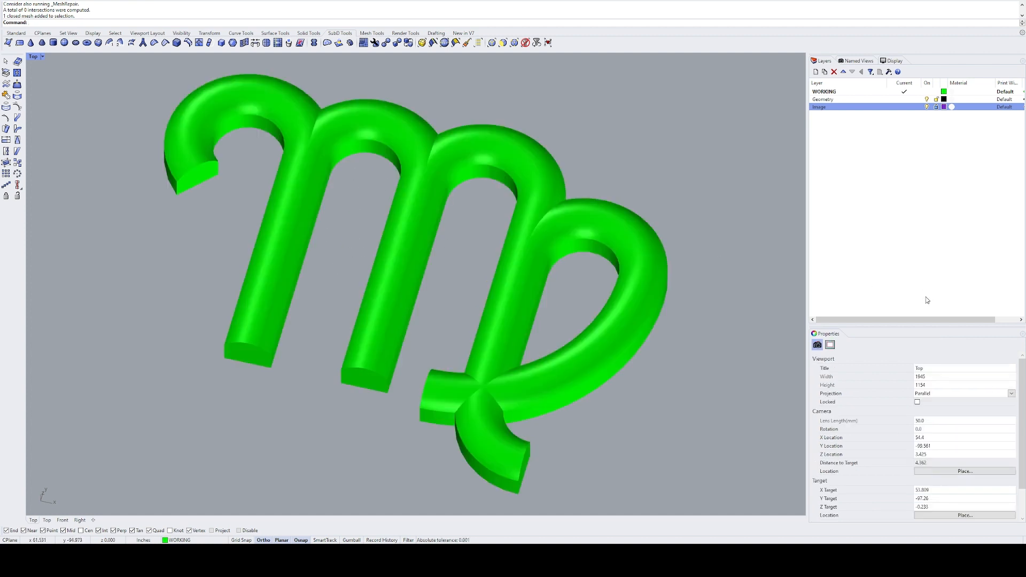